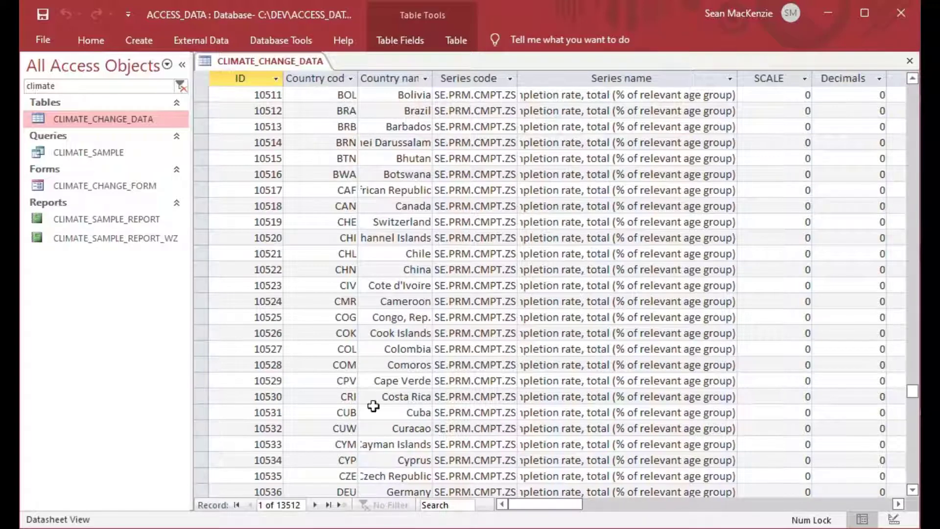
# Step: Close the CLIMATE_CHANGE_DATA table and open CLIMATE_CHANGE_FORM
pyautogui.moveTo(541, 507)
pyautogui.mouseDown()
pyautogui.moveTo(793, 507)
pyautogui.moveTo(539, 504)
pyautogui.mouseUp()
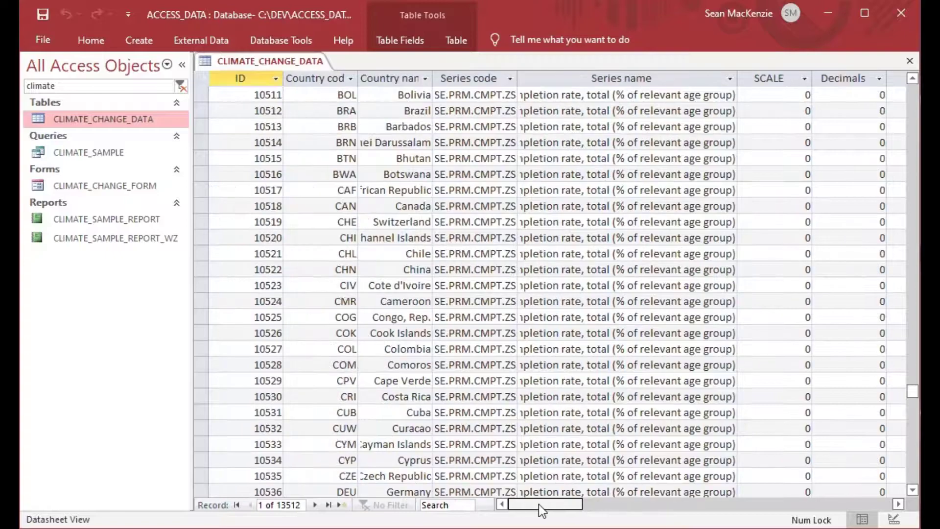
pyautogui.click(910, 62)
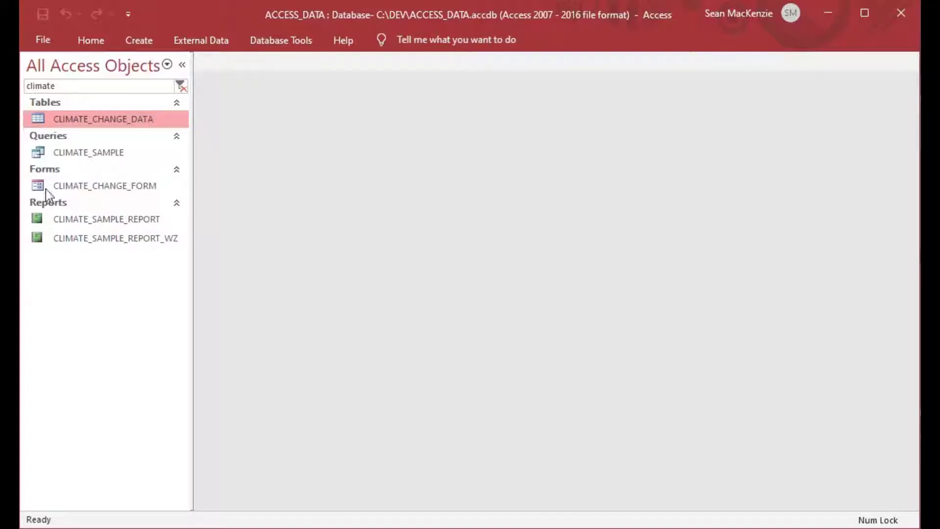
pyautogui.click(73, 188)
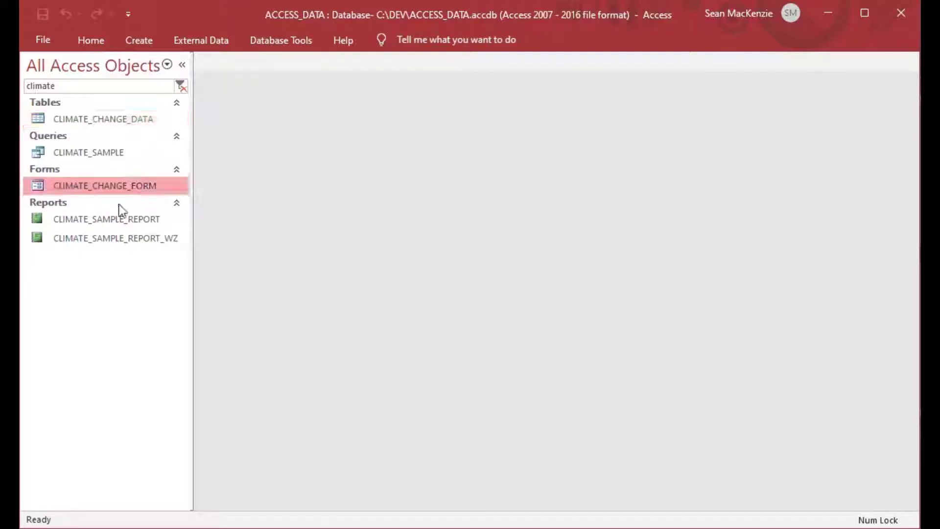
pyautogui.doubleClick(42, 186)
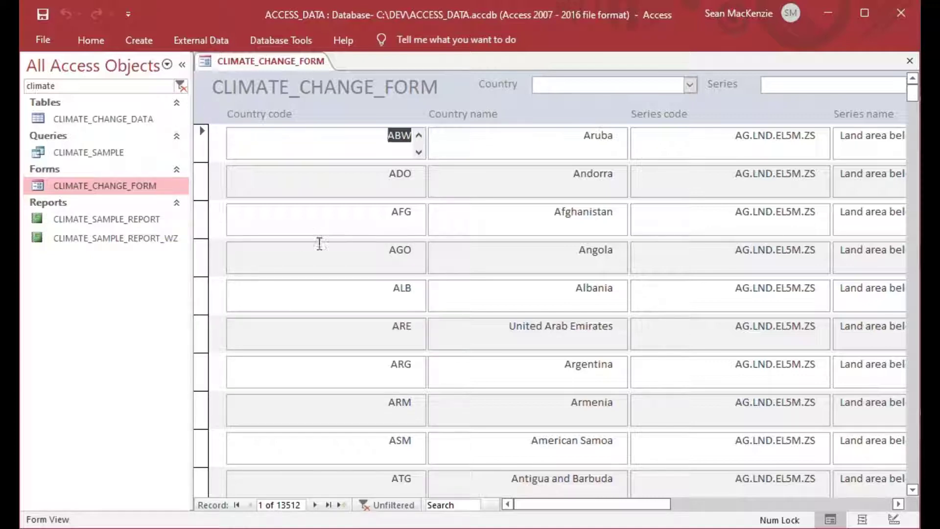
# Step: Collapse the navigation pane and filter the form's records to the country Canada
pyautogui.scroll(-2, 330, 268)
pyautogui.scroll(-5, 329, 281)
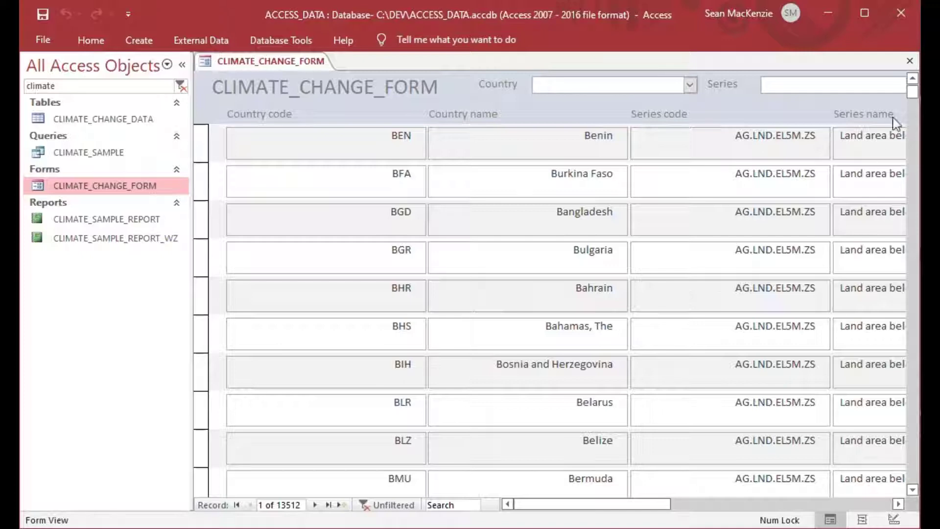
pyautogui.moveTo(913, 92)
pyautogui.mouseDown()
pyautogui.moveTo(916, 131)
pyautogui.moveTo(914, 85)
pyautogui.mouseUp()
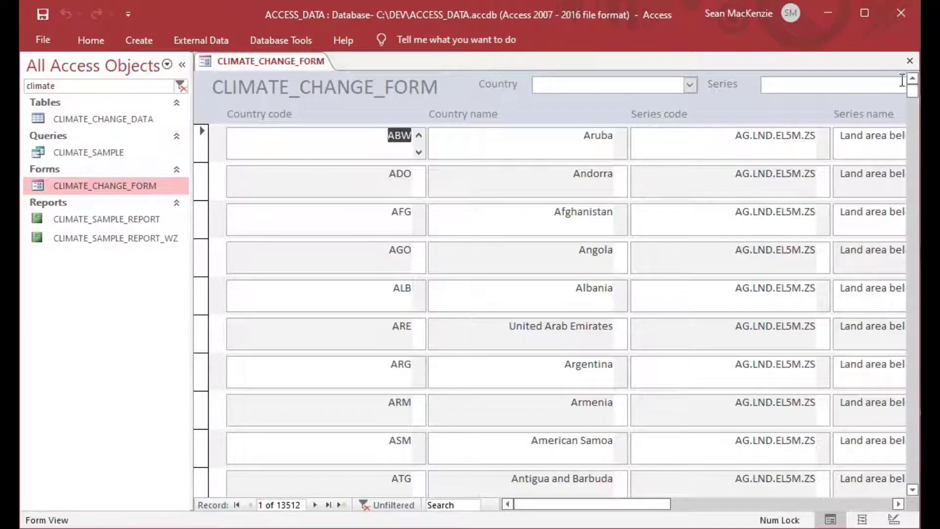
pyautogui.click(182, 63)
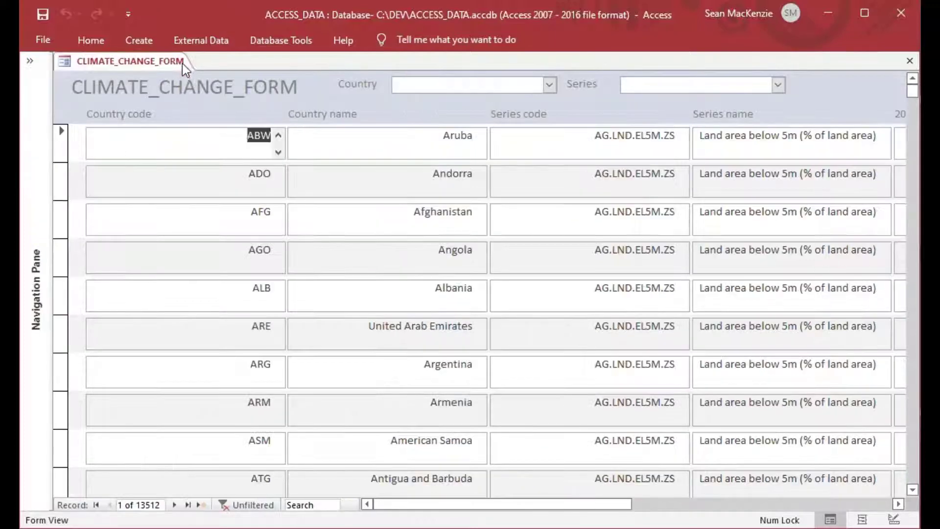
pyautogui.click(550, 85)
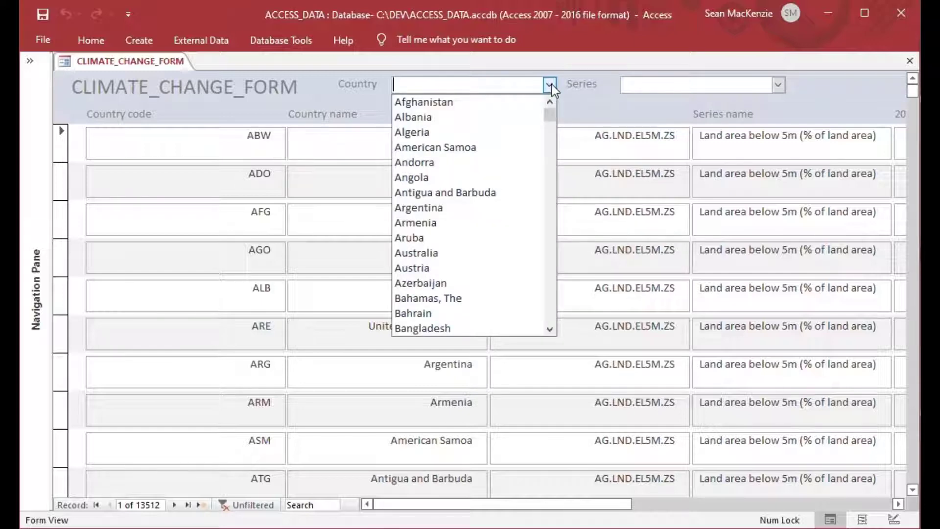
pyautogui.write('canada')
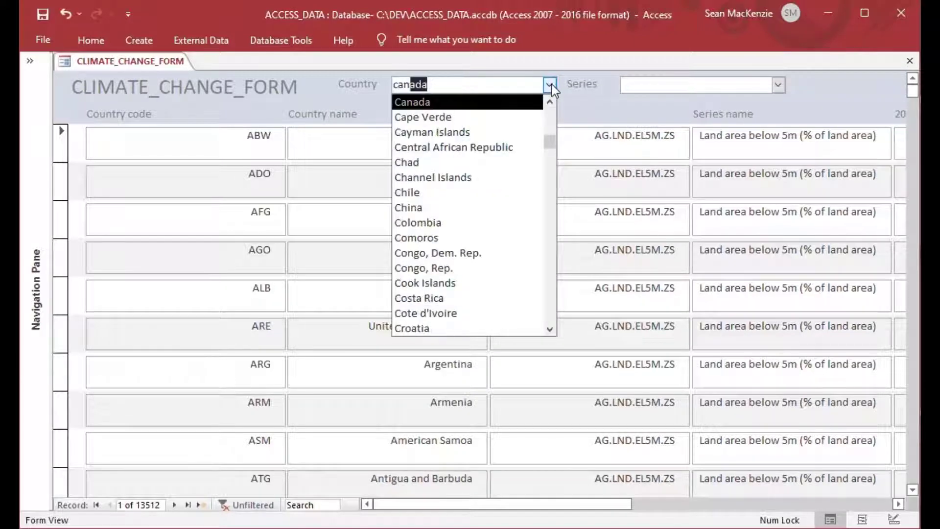
pyautogui.press('Return')
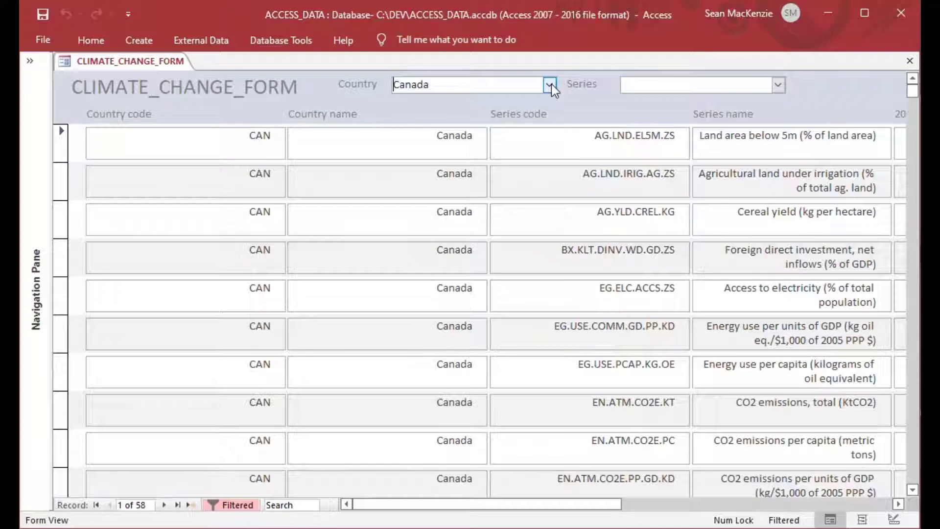
# Step: Filter the form further to the series Cereal yield (kg per hectare)
pyautogui.click(782, 87)
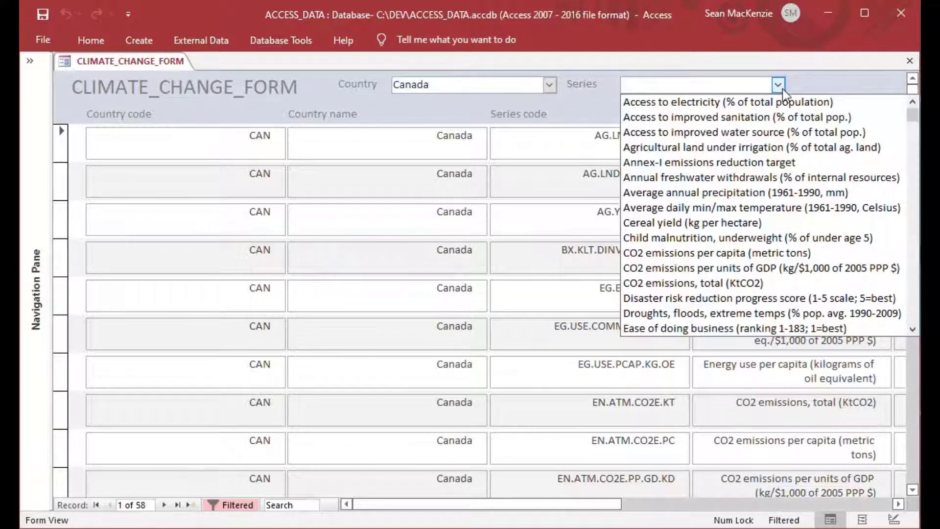
pyautogui.click(713, 222)
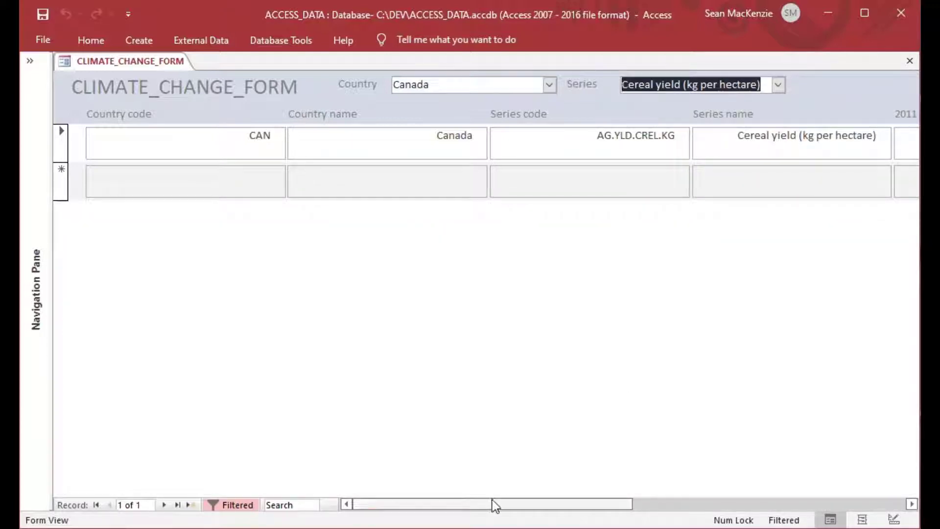
pyautogui.moveTo(488, 504); pyautogui.dragTo(463, 500)
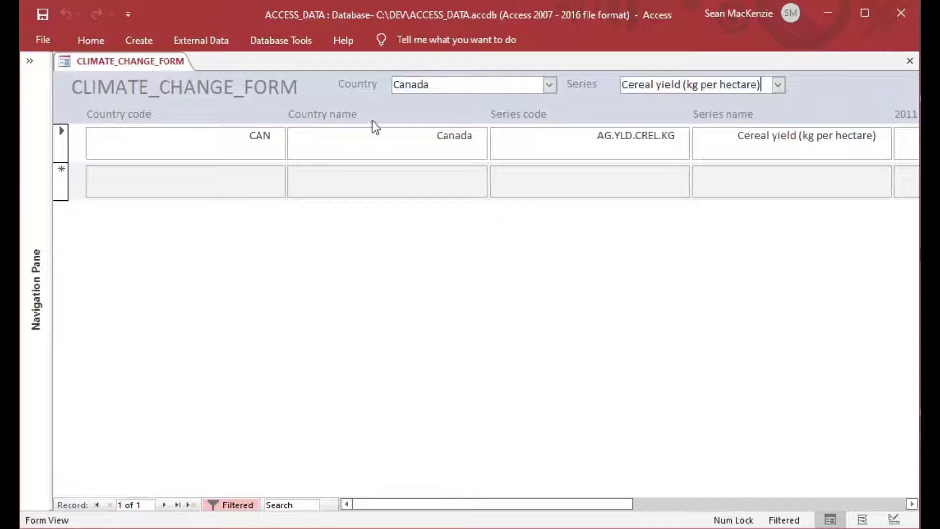
# Step: Open the form in Design View and examine the control names and properties of the Country and Series combo boxes
pyautogui.rightClick(143, 61)
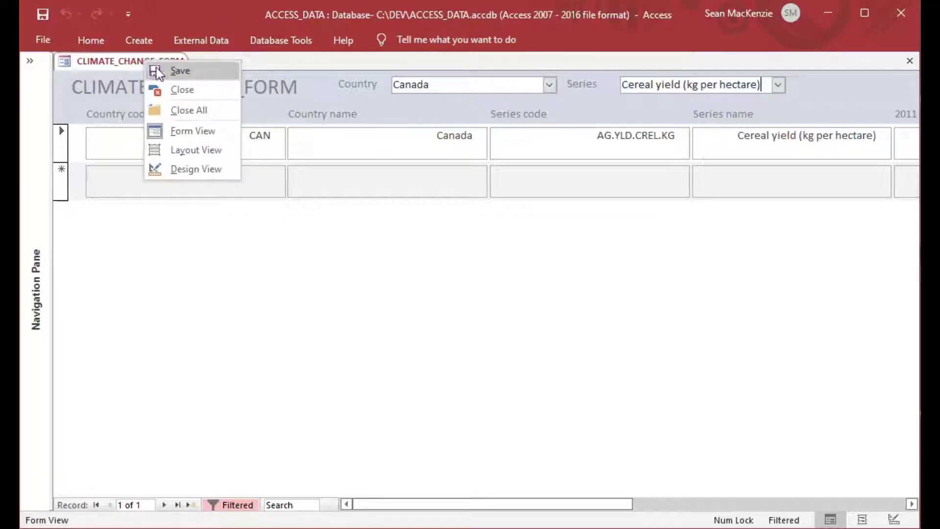
pyautogui.click(201, 168)
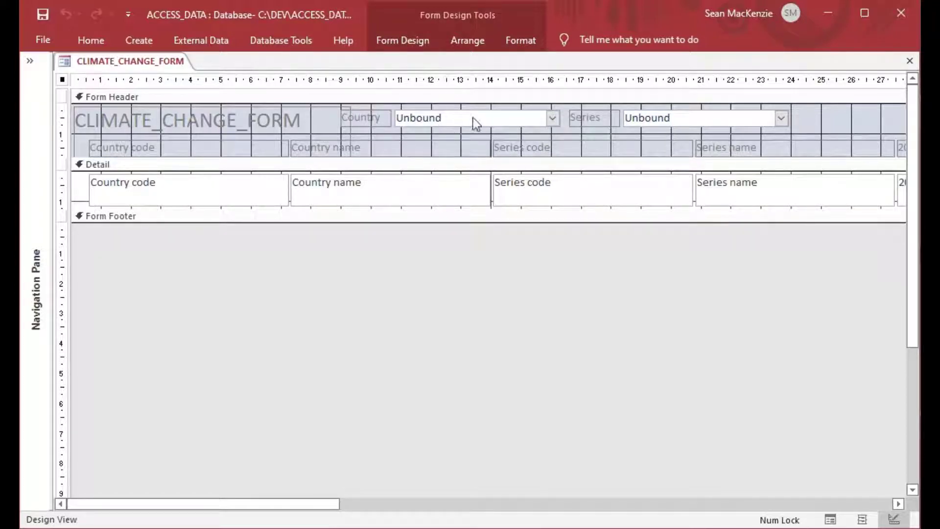
pyautogui.click(456, 120)
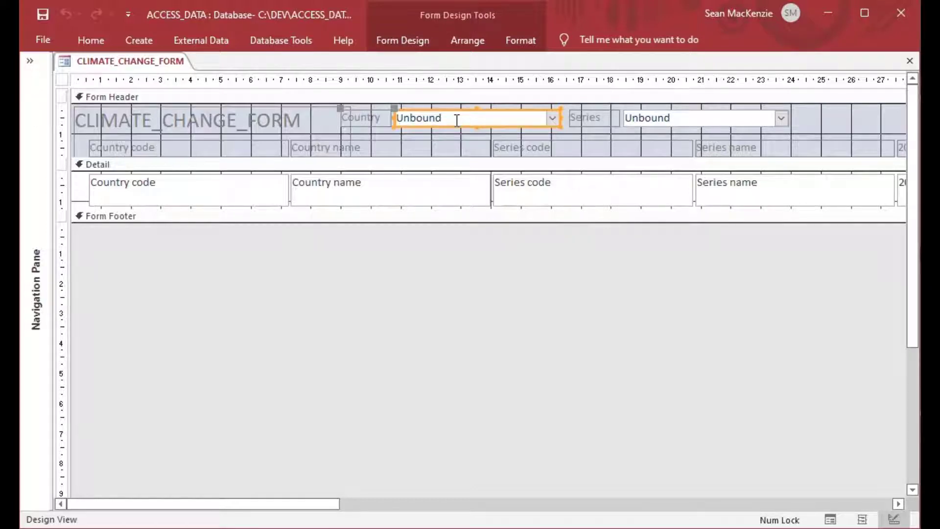
pyautogui.rightClick(456, 119)
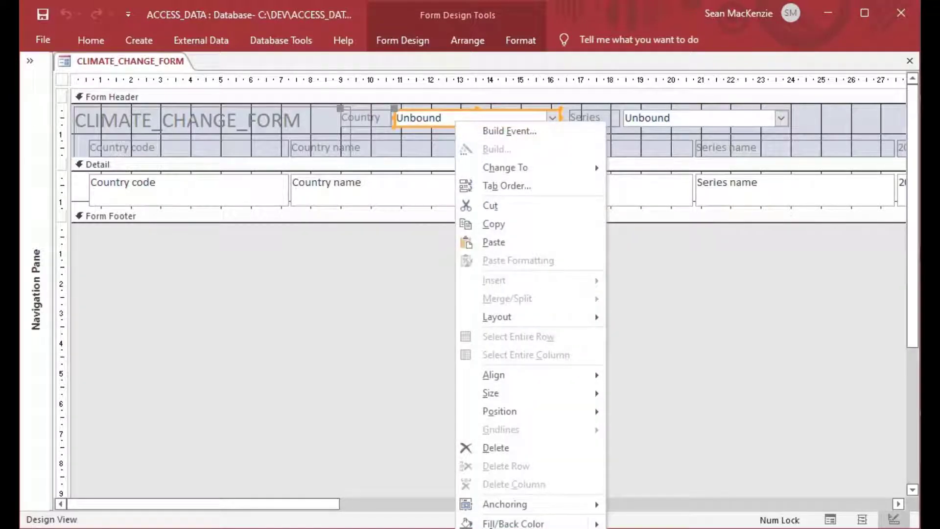
pyautogui.press('F4')
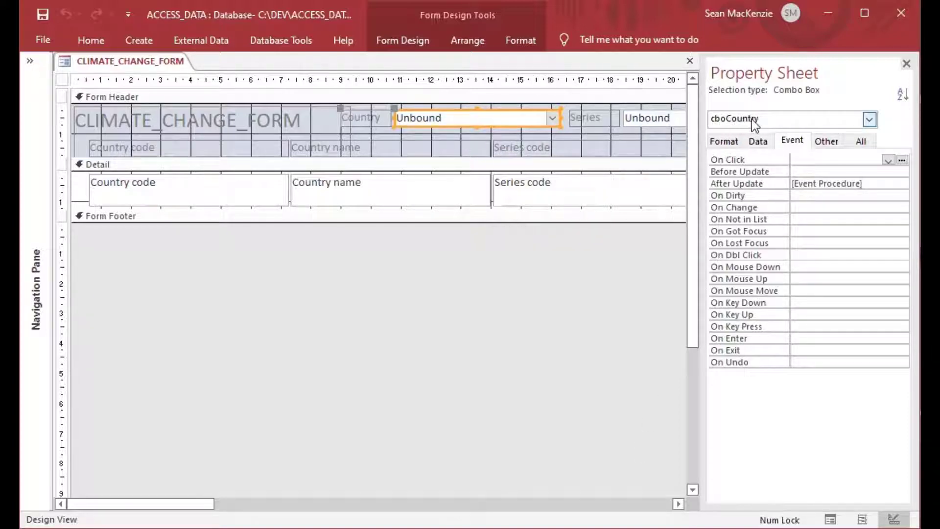
pyautogui.click(663, 117)
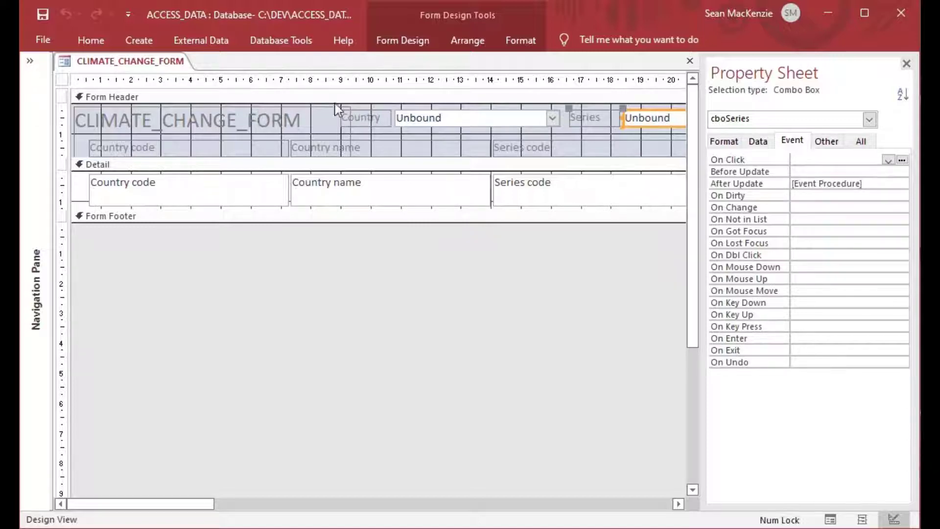
# Step: Return the form to Form View and check the Country and Series selections in the form header
pyautogui.rightClick(130, 61)
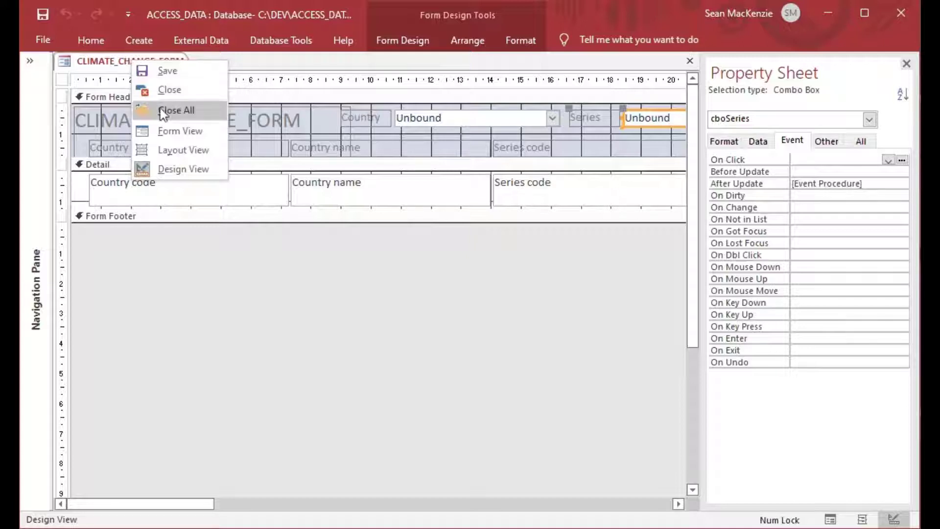
pyautogui.click(169, 133)
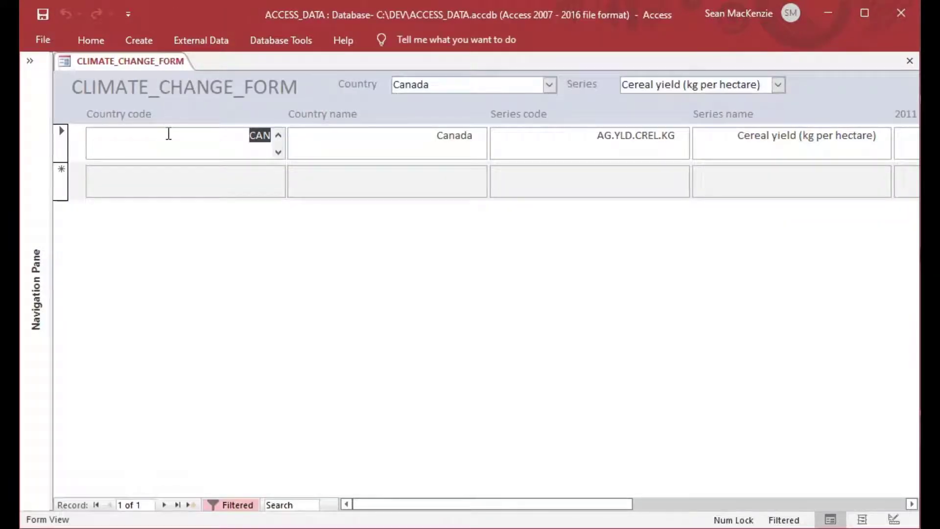
pyautogui.click(549, 85)
pyautogui.click(549, 88)
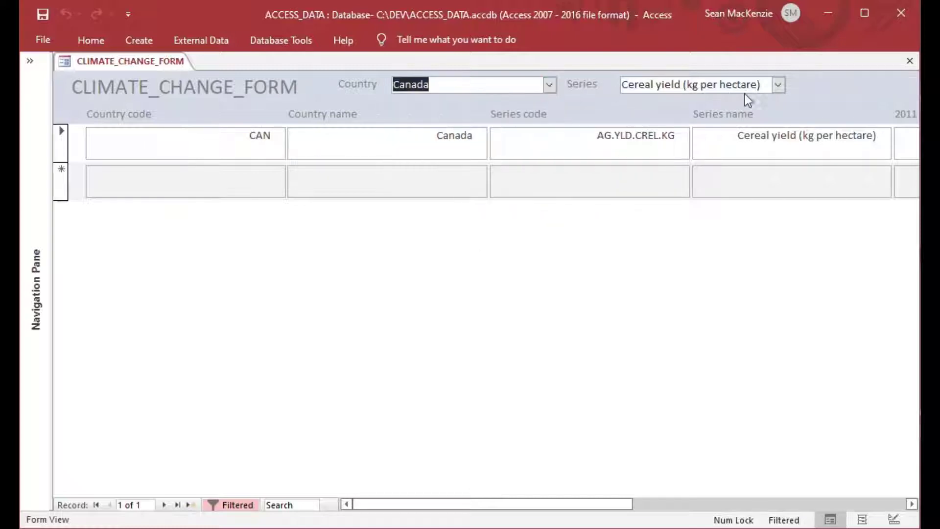
pyautogui.click(779, 87)
pyautogui.click(779, 87)
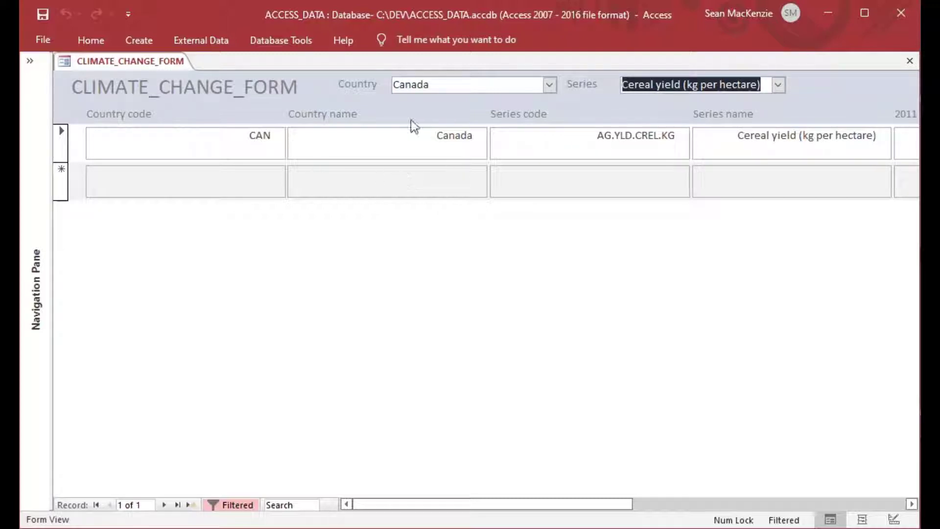
# Step: Create a new query in Design View and add the CLIMATE_CHANGE_DATA table to it from the expanded navigation pane
pyautogui.click(133, 41)
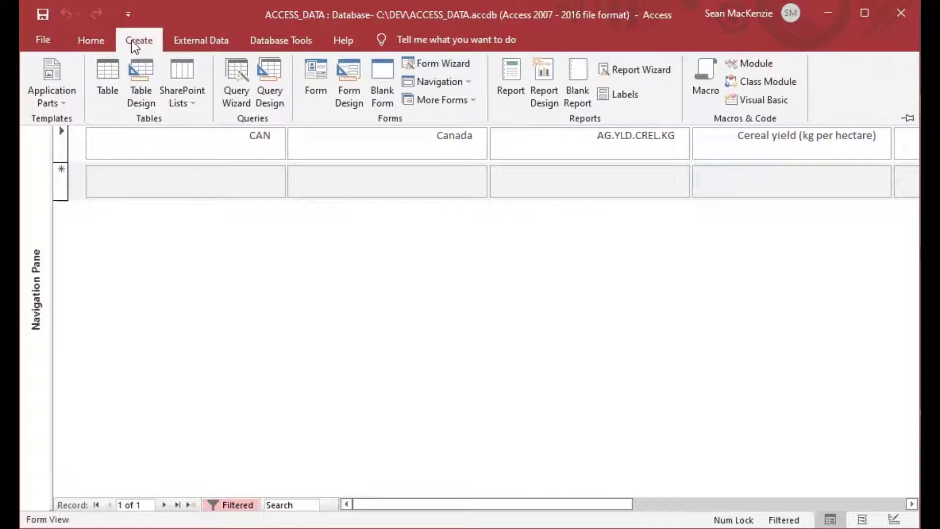
pyautogui.click(271, 83)
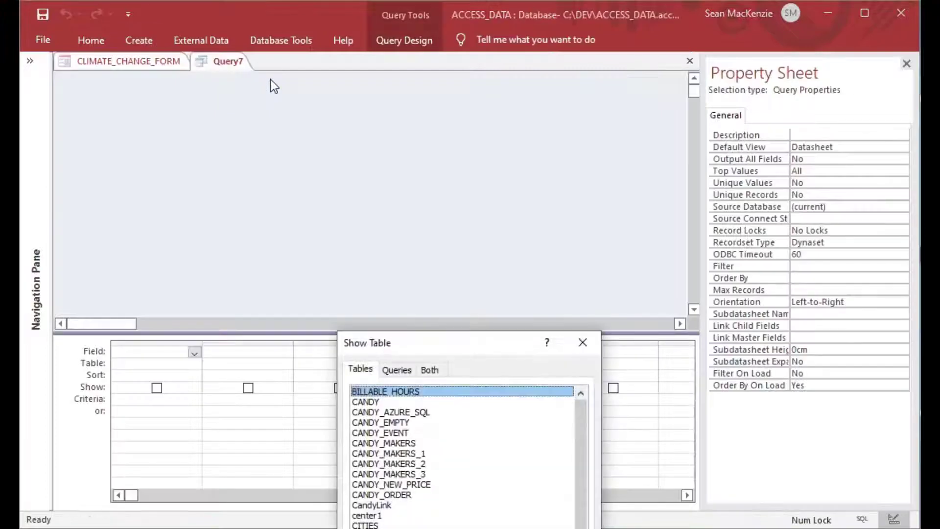
pyautogui.press('Escape')
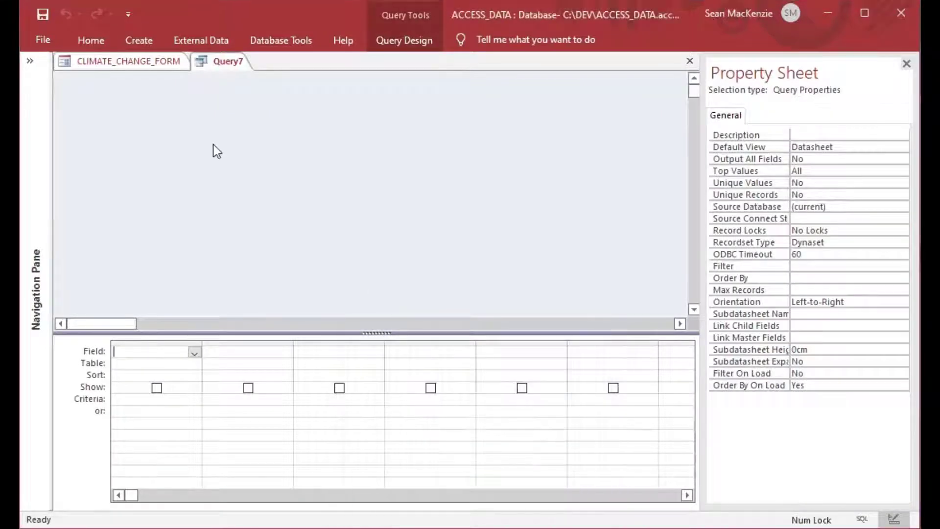
pyautogui.click(33, 63)
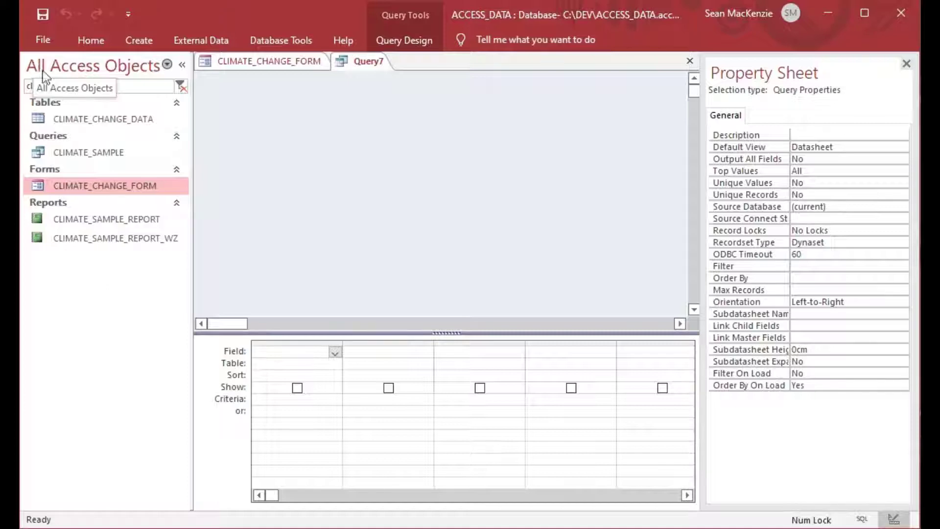
pyautogui.moveTo(96, 123); pyautogui.dragTo(343, 124)
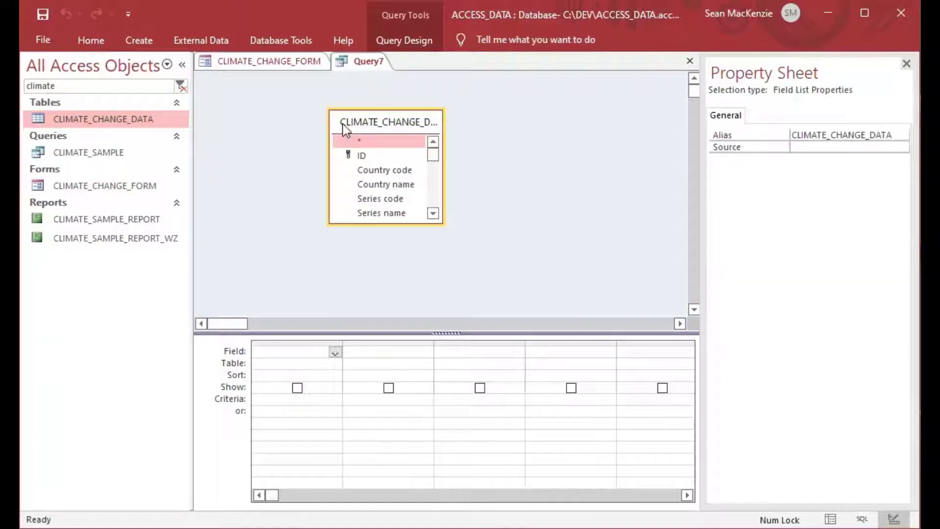
pyautogui.moveTo(387, 124); pyautogui.dragTo(312, 120)
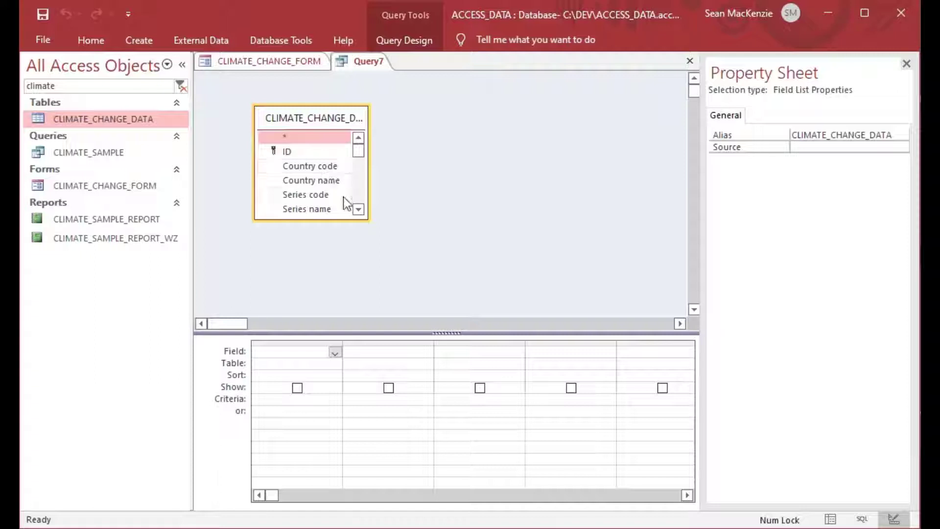
# Step: Add all fields (*) and the Country name field to the query grid, and exclude Country name from the output
pyautogui.doubleClick(293, 137)
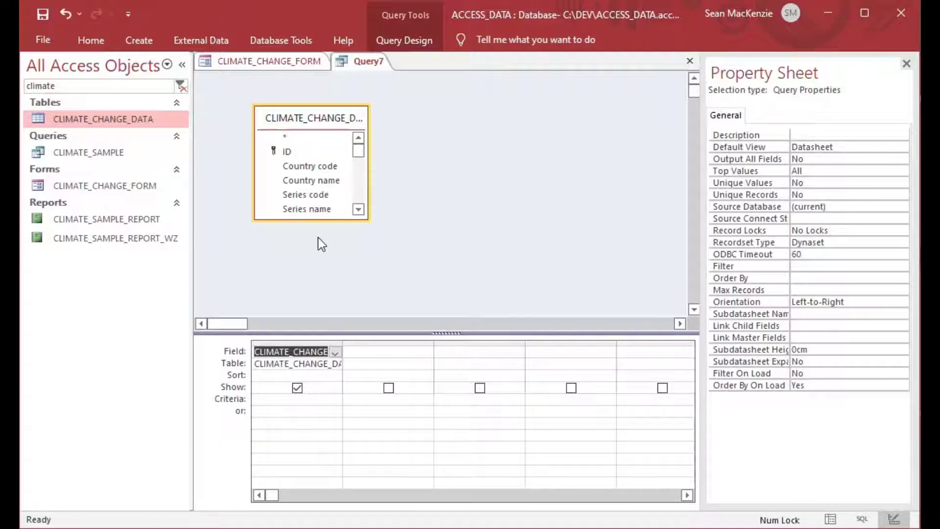
pyautogui.doubleClick(298, 181)
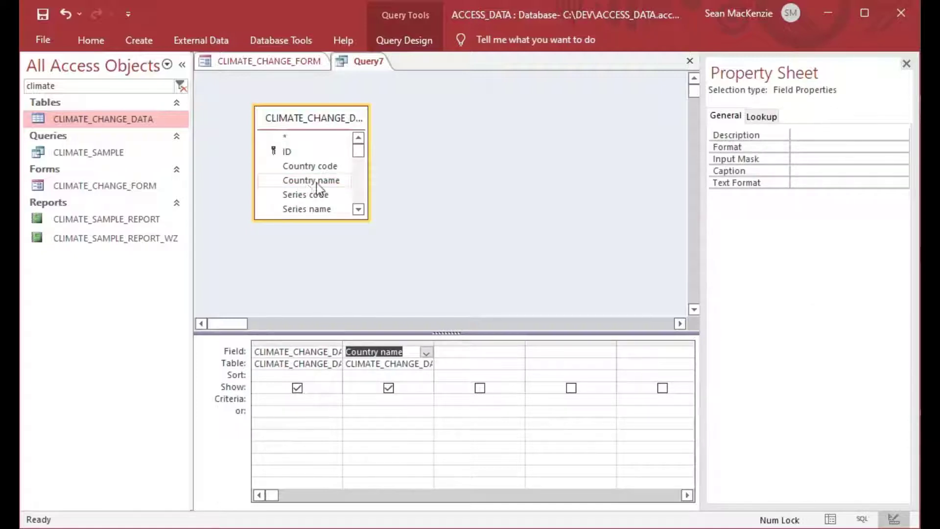
pyautogui.click(389, 388)
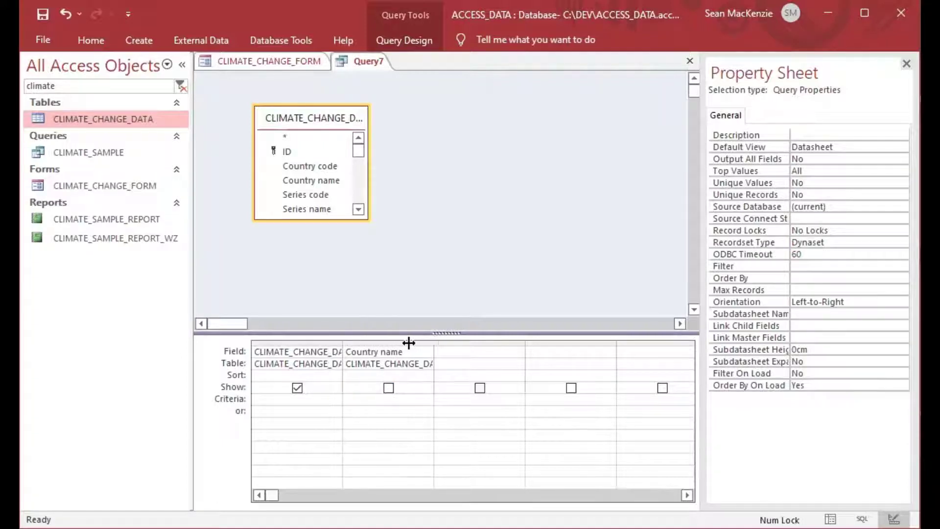
# Step: Resize the first column of the query grid to fit its full CLIMATE_CHANGE_DATA.* field name
pyautogui.moveTo(409, 343); pyautogui.dragTo(420, 343)
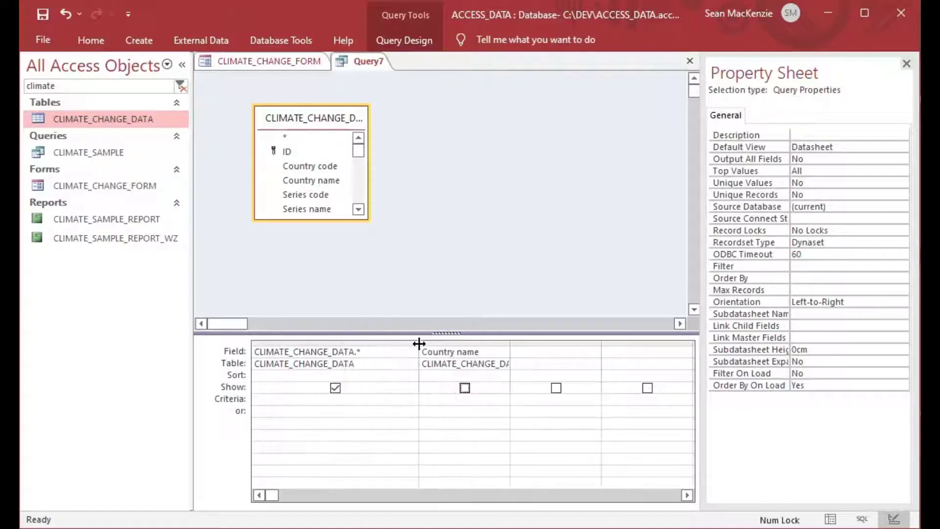
pyautogui.doubleClick(359, 351)
pyautogui.moveTo(416, 341); pyautogui.dragTo(375, 342)
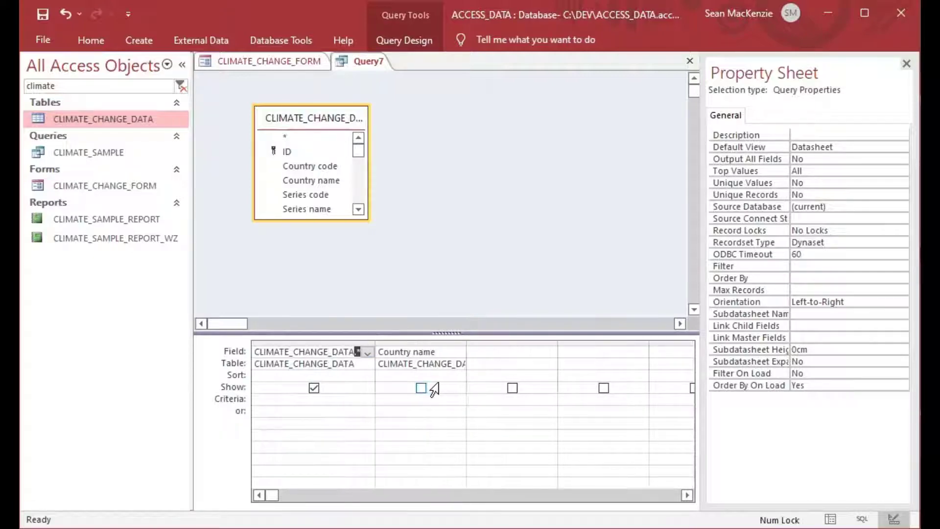
# Step: Enter Forms![CLIMATE_CHANGE_FORM]![cboCountry] as the criterion for the Country name field
pyautogui.click(414, 399)
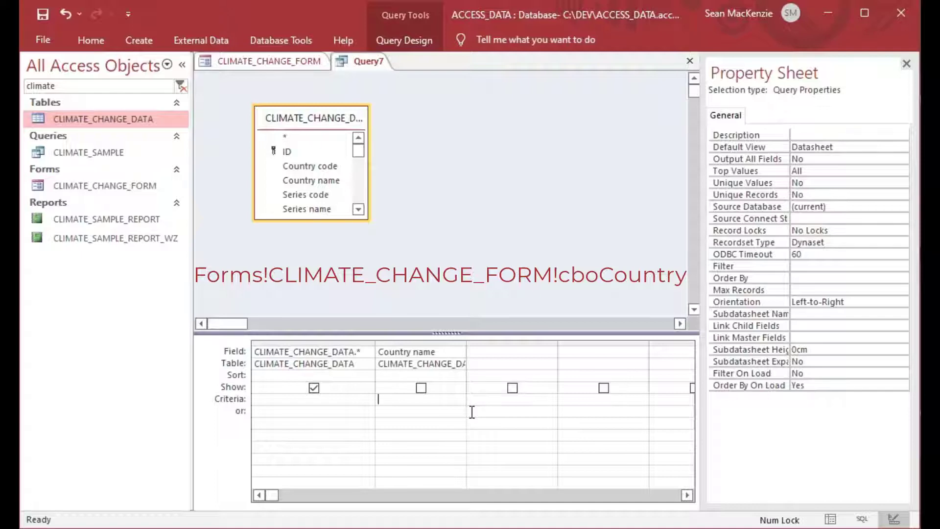
pyautogui.write('Forms')
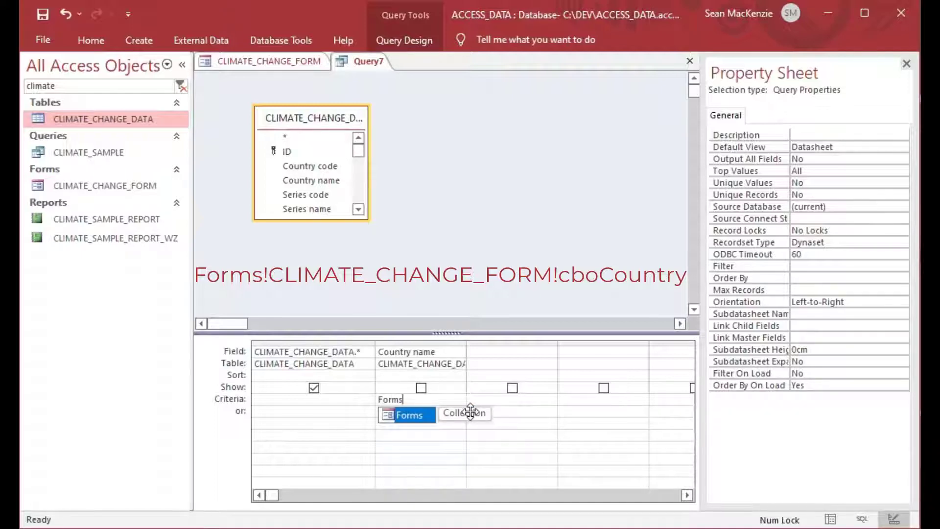
pyautogui.write('!')
pyautogui.press('capslock')
pyautogui.write('L')
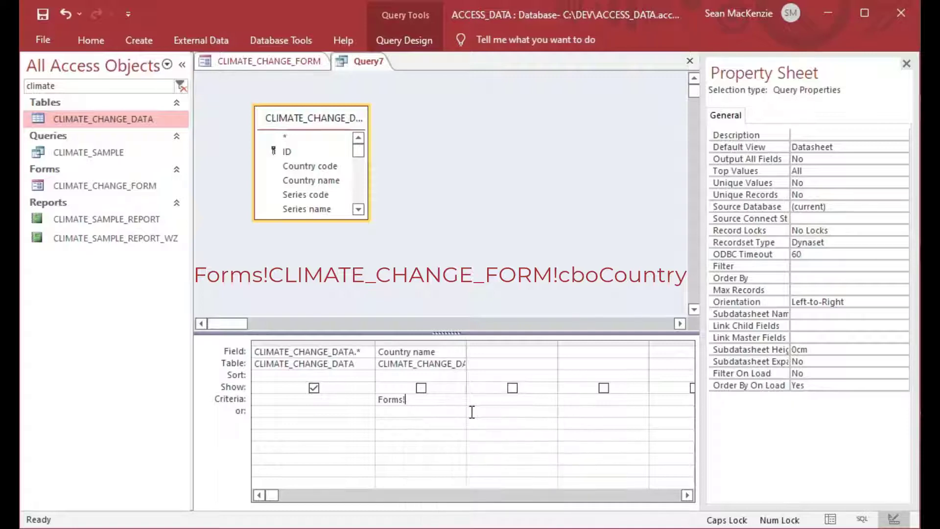
pyautogui.write('CLIMATE')
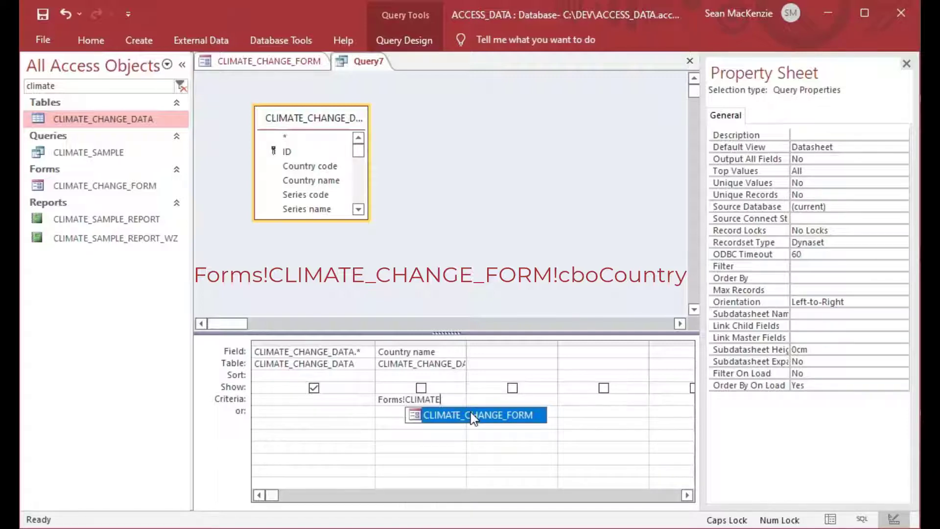
pyautogui.doubleClick(473, 416)
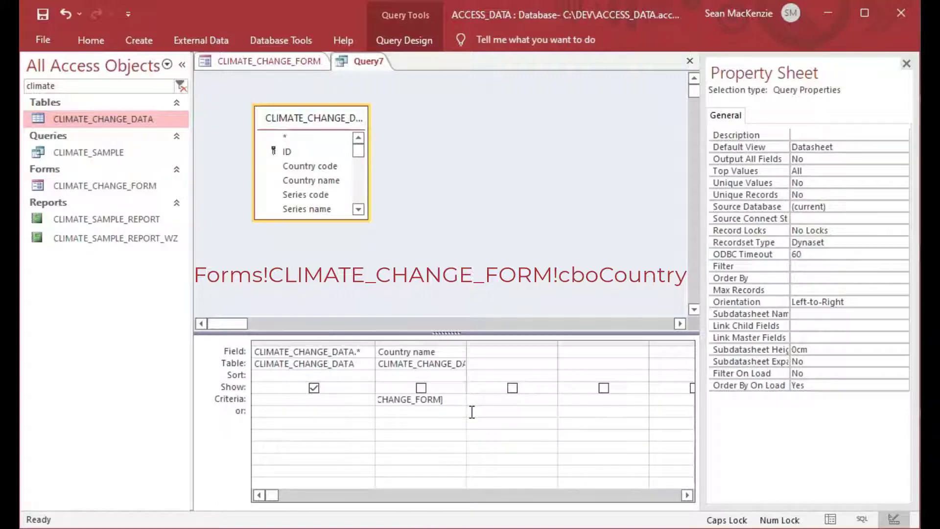
pyautogui.write('!')
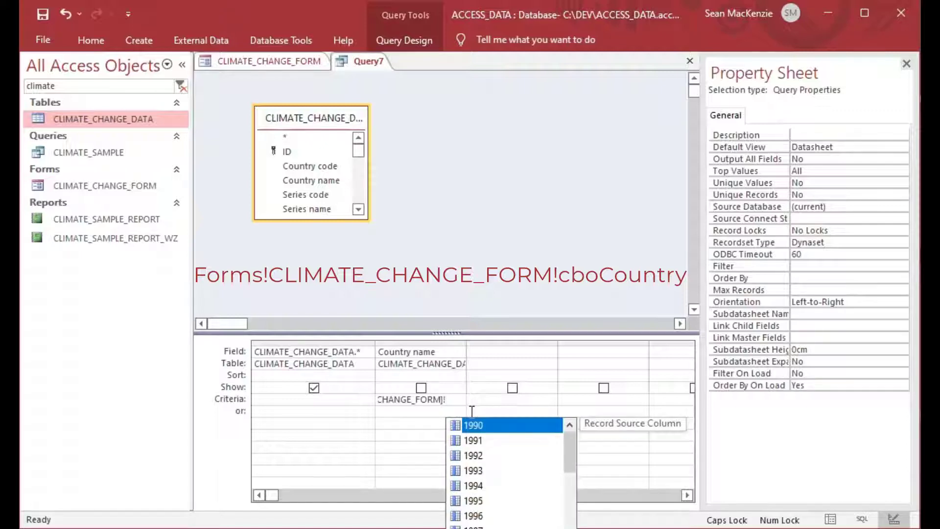
pyautogui.write('[cbo')
pyautogui.doubleClick(472, 412)
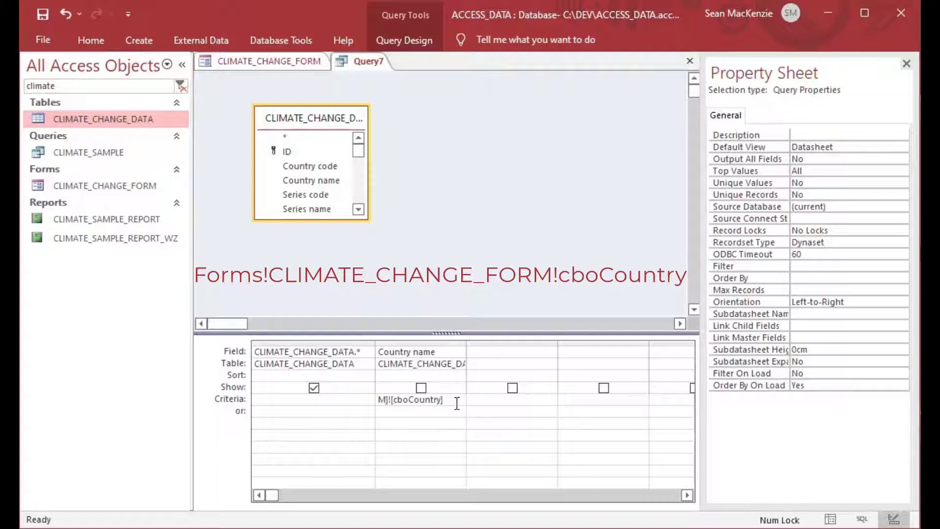
# Step: Widen the Country name column to fit its full criterion and clear that criterion
pyautogui.moveTo(544, 349); pyautogui.dragTo(621, 349)
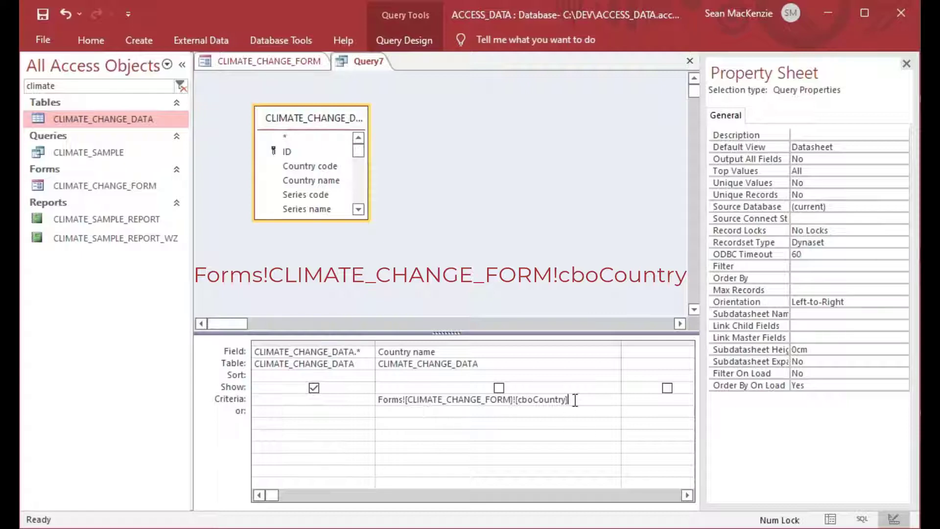
pyautogui.moveTo(572, 399); pyautogui.dragTo(392, 390)
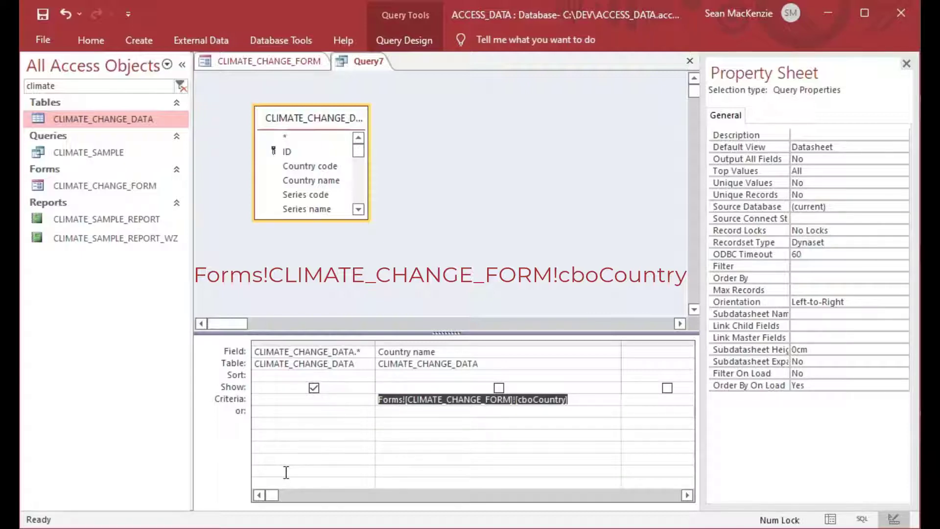
pyautogui.press('Delete')
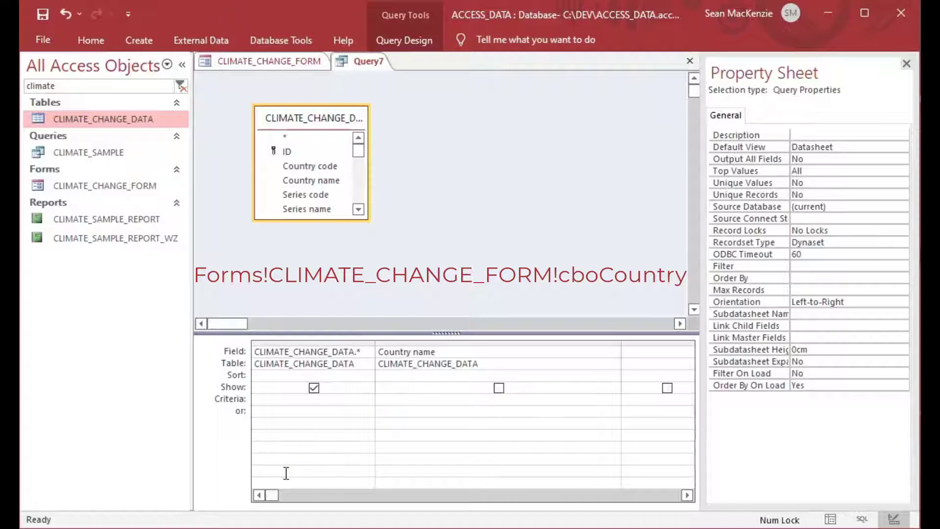
# Step: Build the Country name criterion in the Expression Builder from the cboCountry control of CLIMATE_CHANGE_FORM, found among all forms of ACCESS_DATA.accdb
pyautogui.rightClick(398, 399)
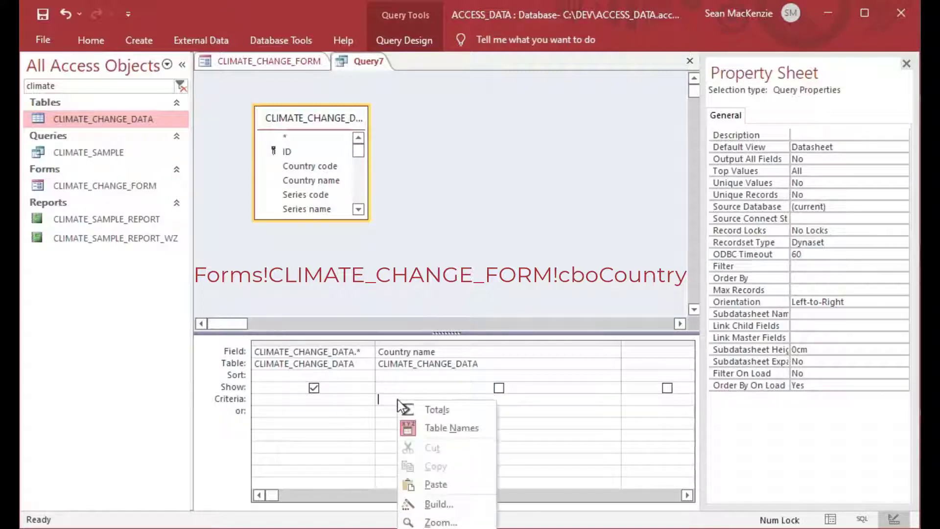
pyautogui.click(442, 503)
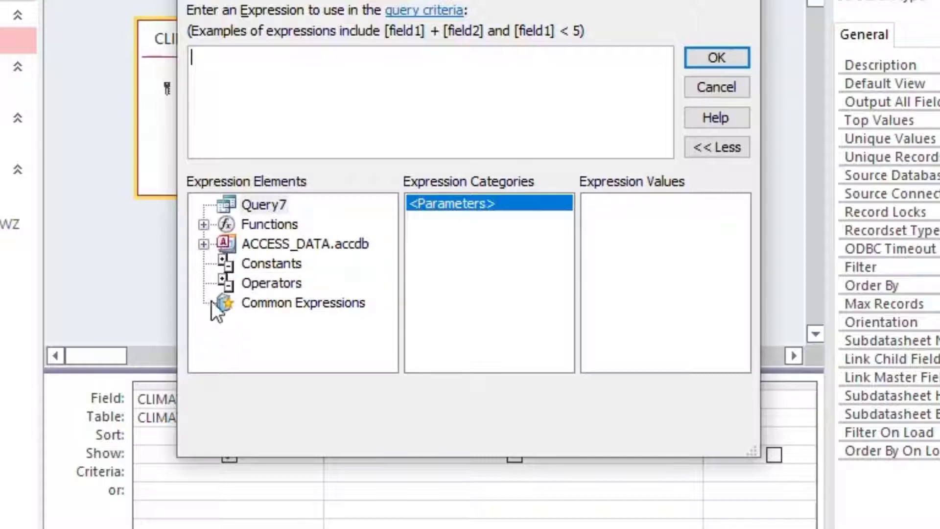
pyautogui.click(204, 244)
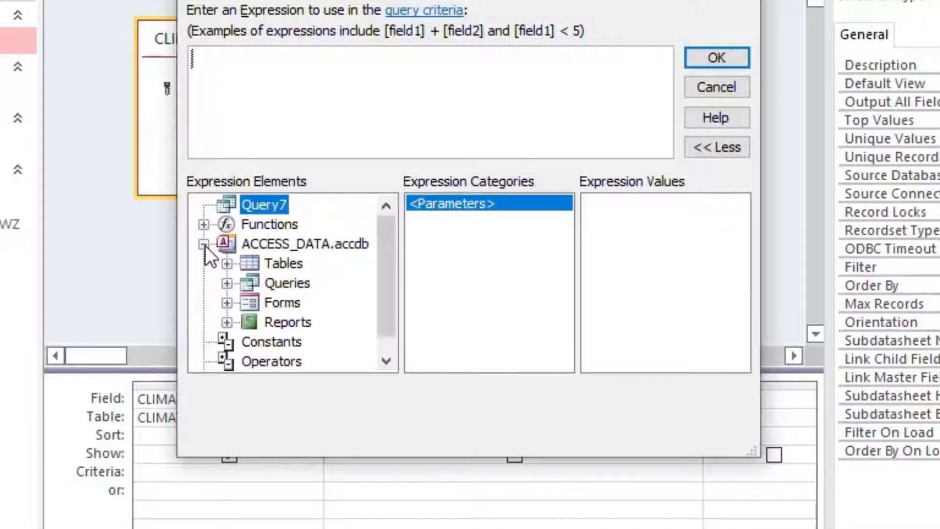
pyautogui.click(227, 302)
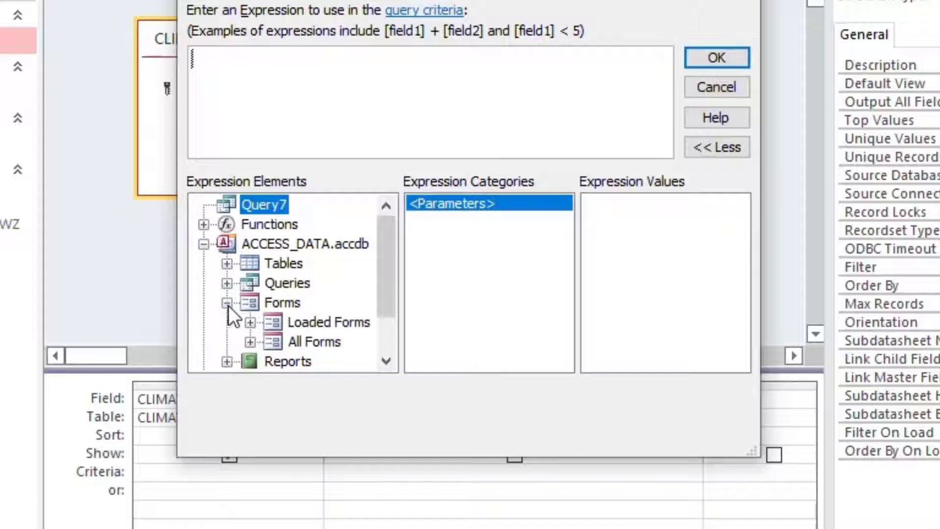
pyautogui.click(250, 343)
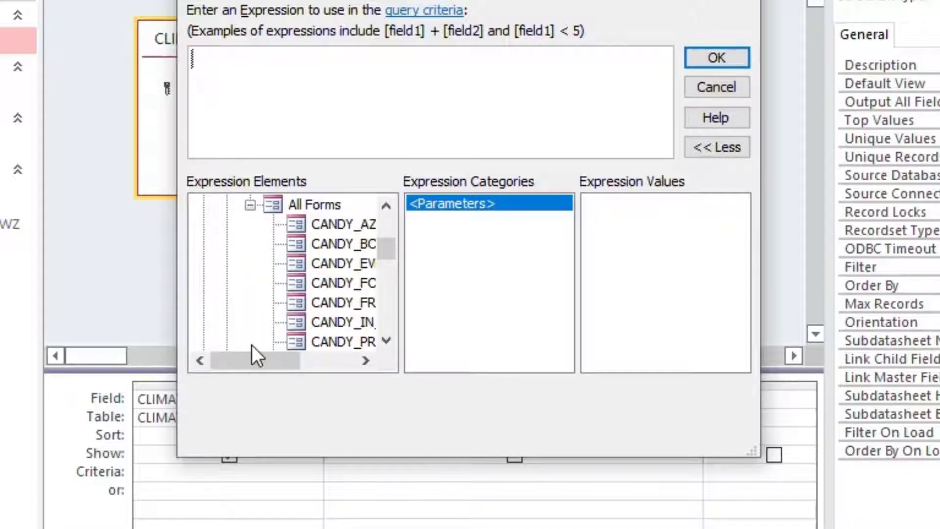
pyautogui.moveTo(269, 357); pyautogui.dragTo(292, 358)
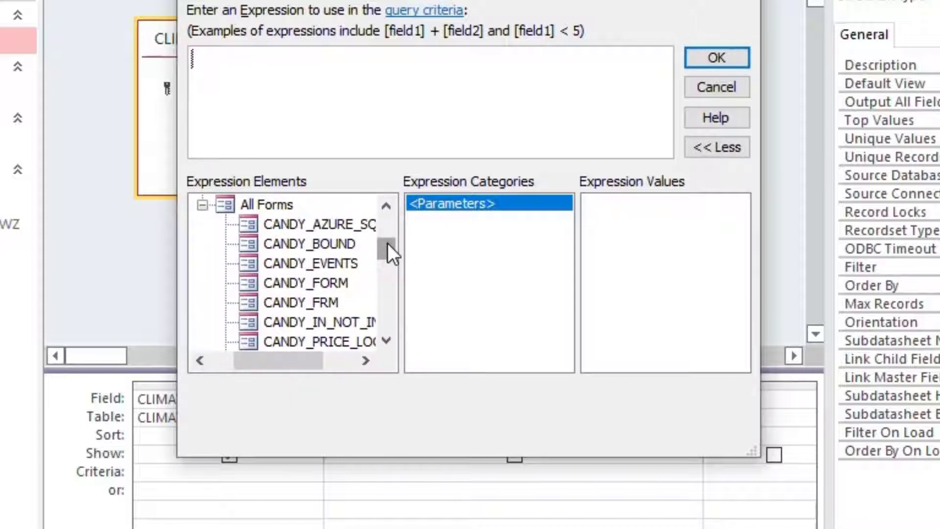
pyautogui.moveTo(387, 243); pyautogui.dragTo(387, 261)
pyautogui.click(304, 283)
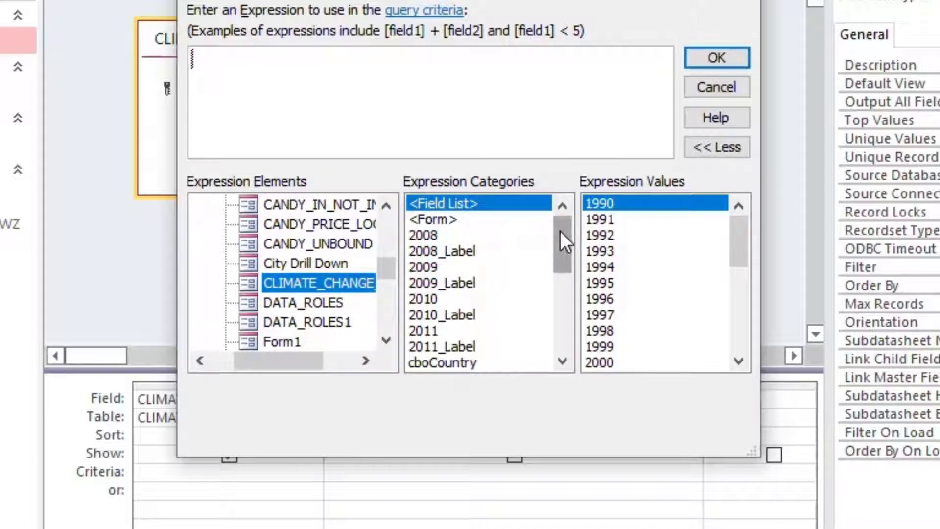
pyautogui.moveTo(561, 231); pyautogui.dragTo(559, 242)
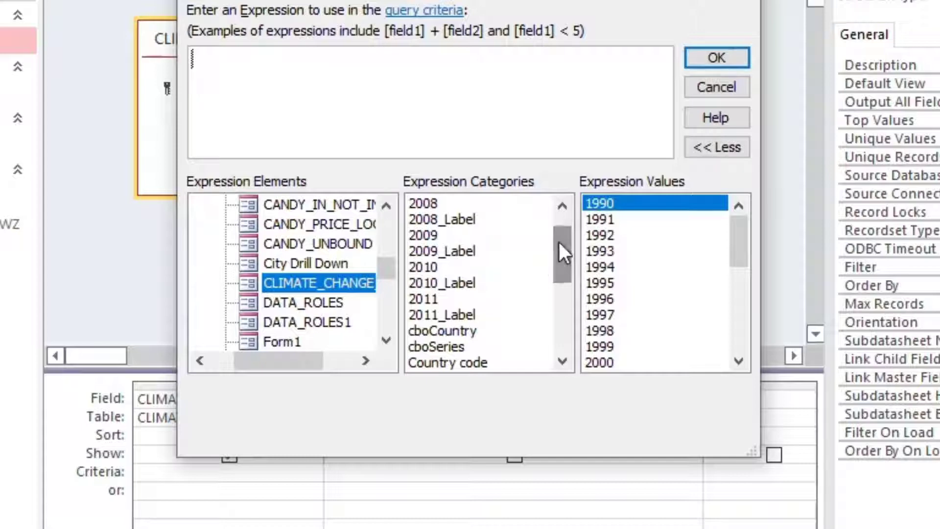
pyautogui.doubleClick(453, 333)
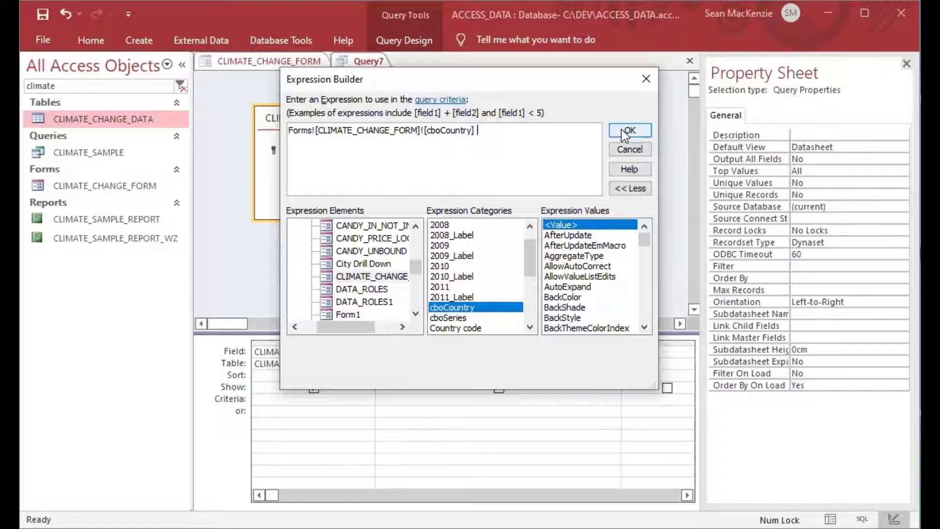
pyautogui.click(621, 129)
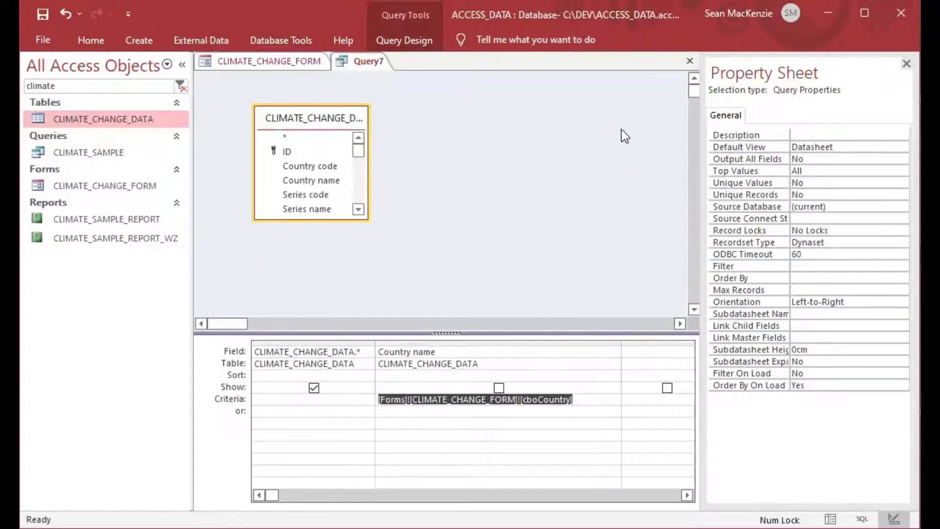
# Step: Examine the exclamation-mark separators in the Country name criterion and show the query in Datasheet View
pyautogui.click(588, 404)
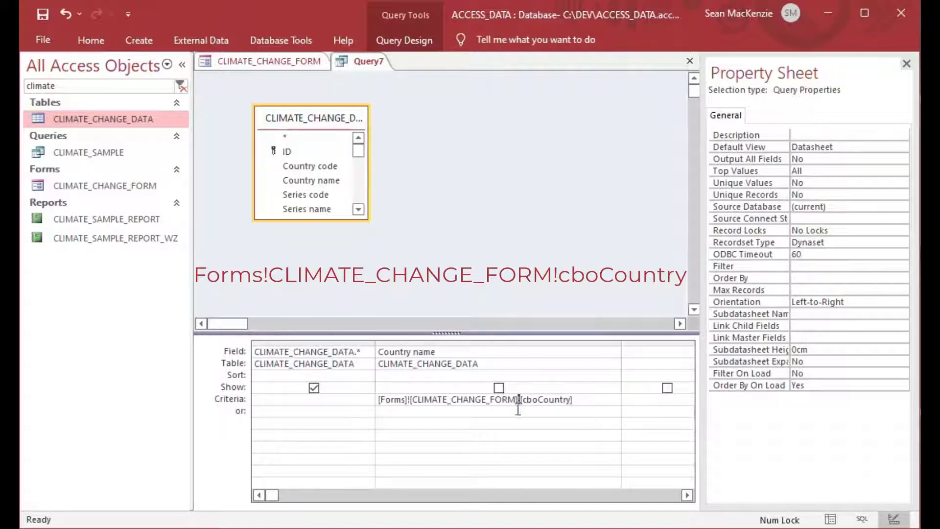
pyautogui.click(408, 400)
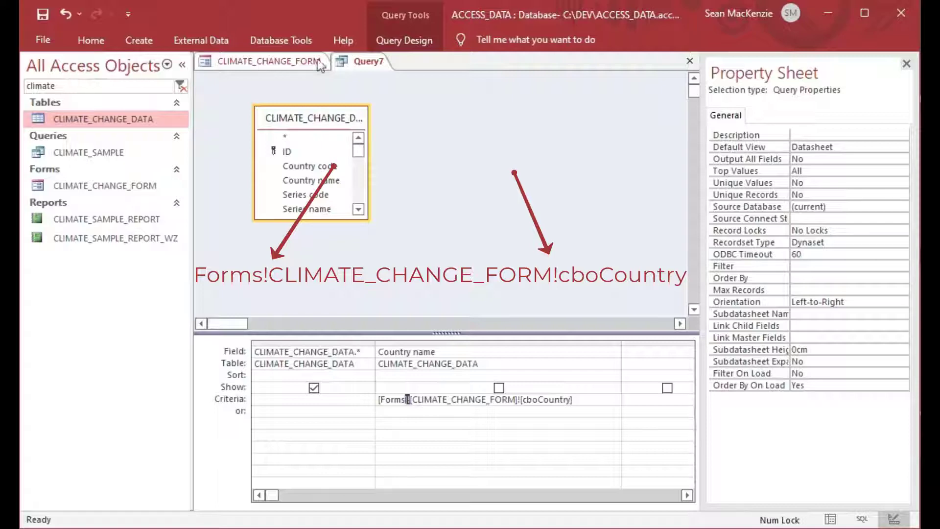
pyautogui.rightClick(367, 64)
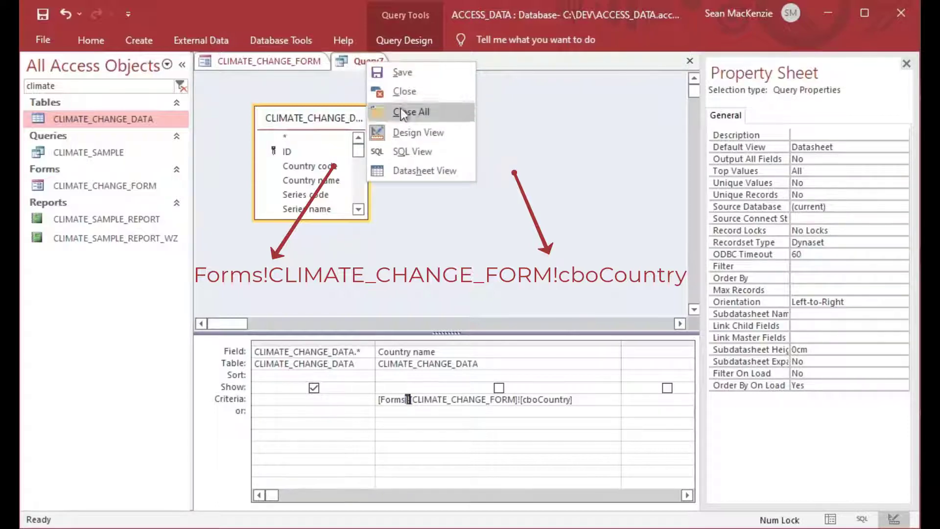
pyautogui.click(417, 170)
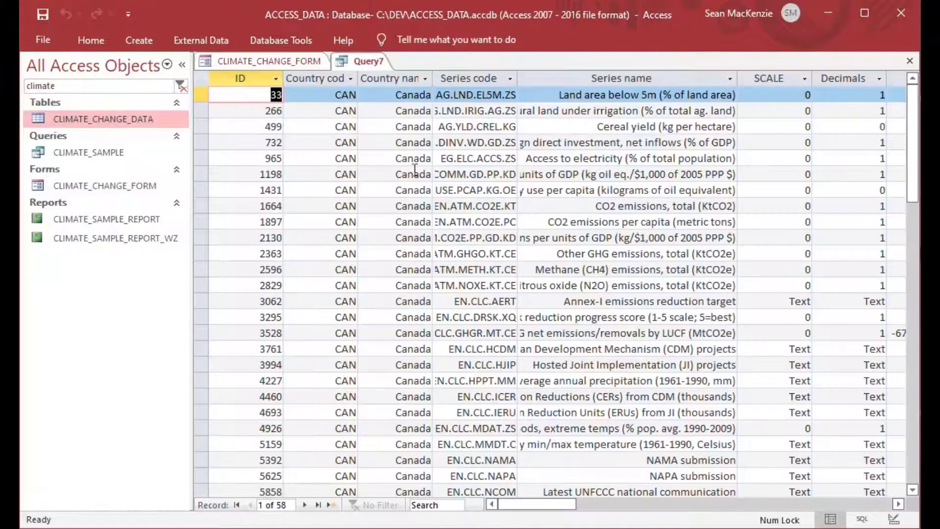
# Step: Check the Country code values in the query results, going to the last record and back to the first
pyautogui.doubleClick(335, 111)
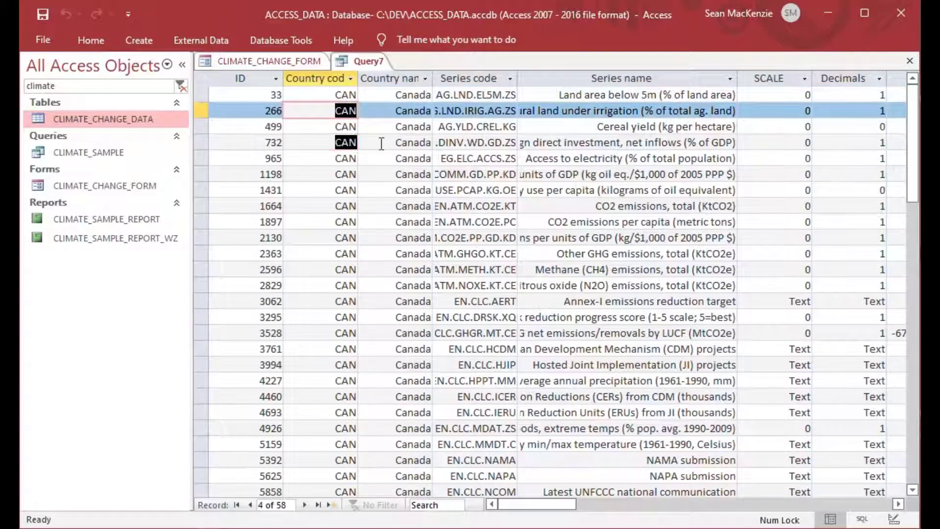
pyautogui.doubleClick(342, 143)
pyautogui.doubleClick(344, 175)
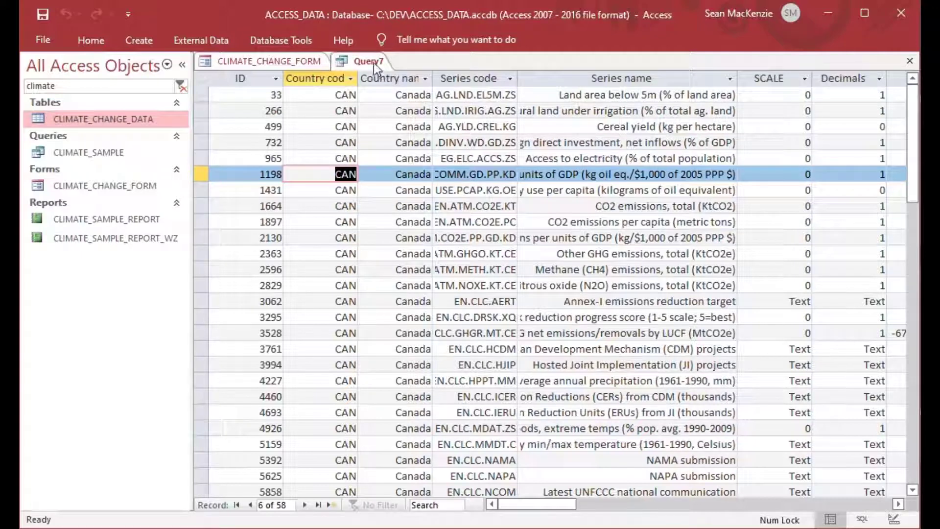
pyautogui.click(318, 505)
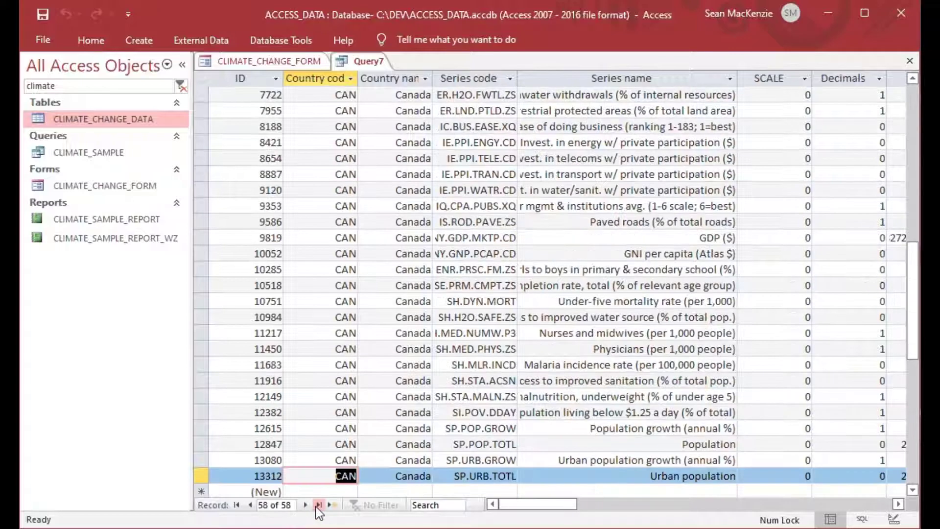
pyautogui.click(237, 505)
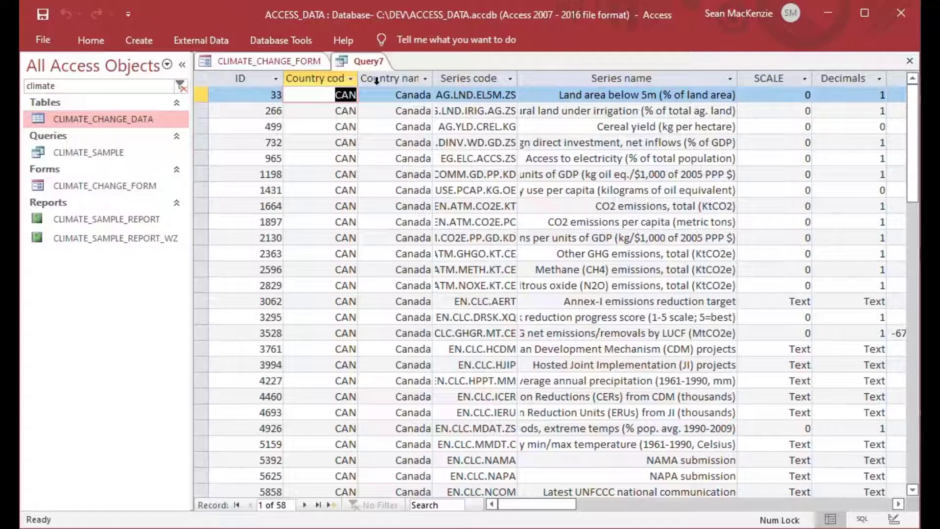
# Step: Return the query to Design View and add the Series code field, narrowing the Country name column and widening the new one
pyautogui.rightClick(367, 63)
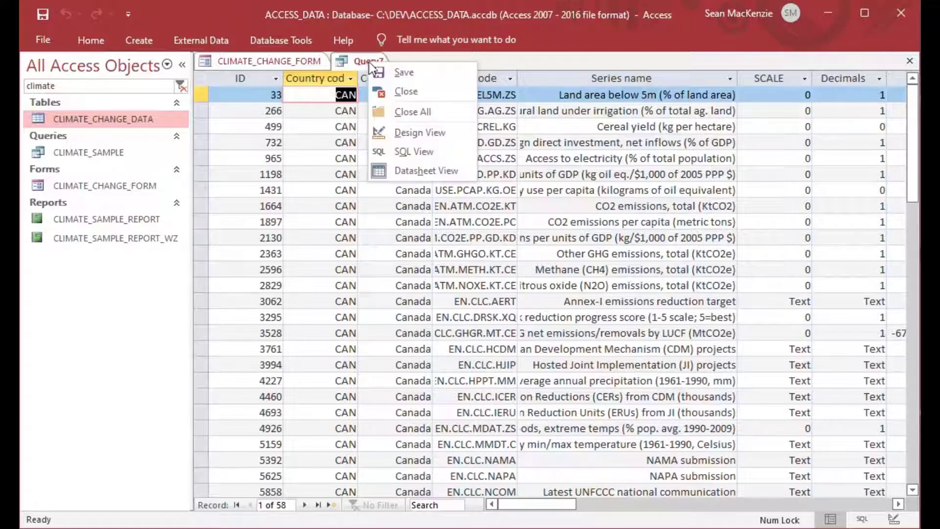
pyautogui.click(409, 142)
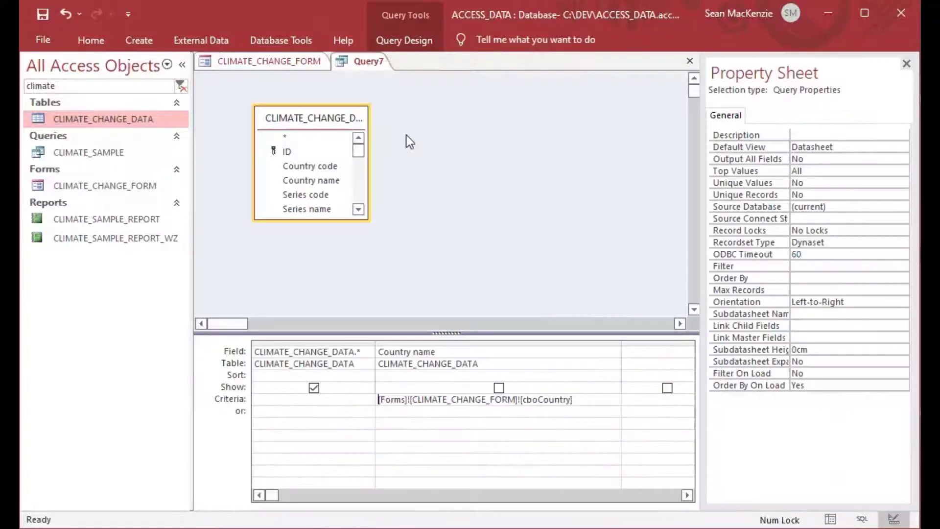
pyautogui.doubleClick(317, 195)
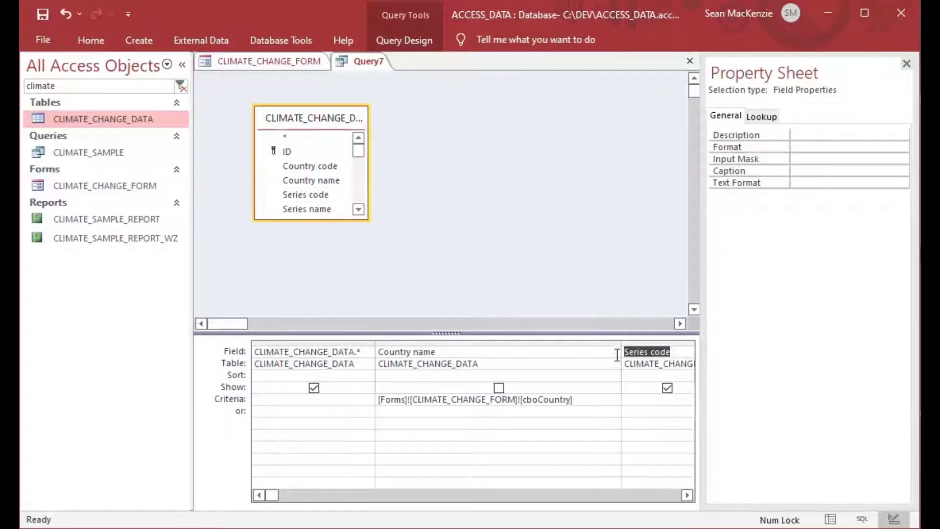
pyautogui.moveTo(620, 341); pyautogui.dragTo(474, 341)
pyautogui.moveTo(565, 345); pyautogui.dragTo(663, 341)
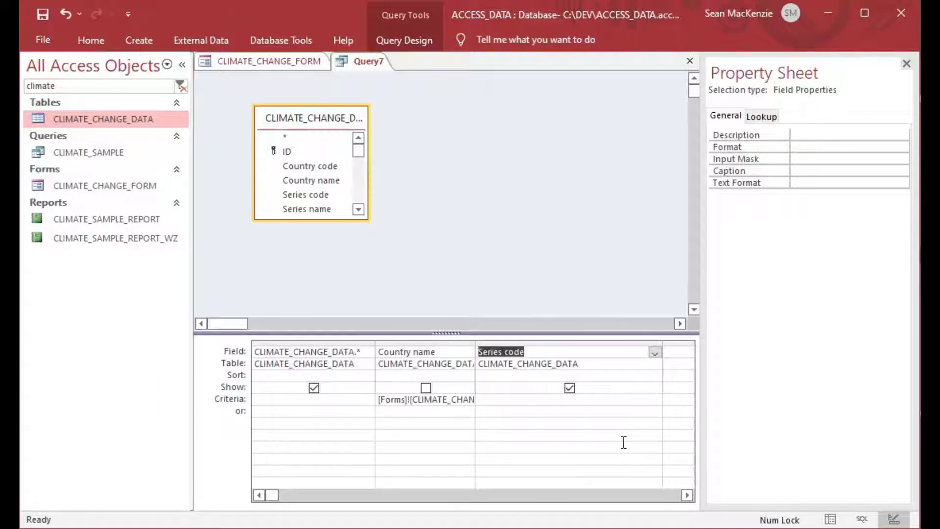
# Step: Open the Expression Builder for the Series code criterion and select CLIMATE_CHANGE_FORM among the loaded forms of ACCESS_DATA.accdb
pyautogui.click(506, 401)
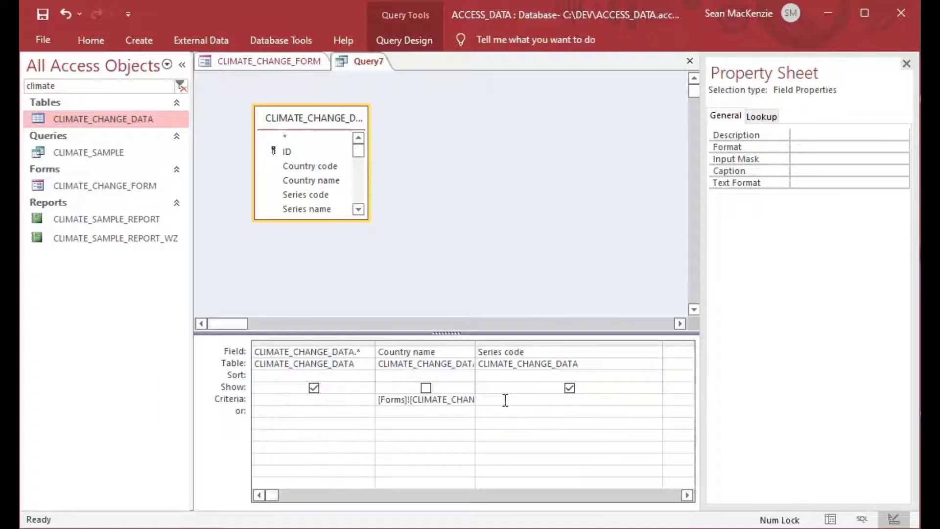
pyautogui.rightClick(504, 401)
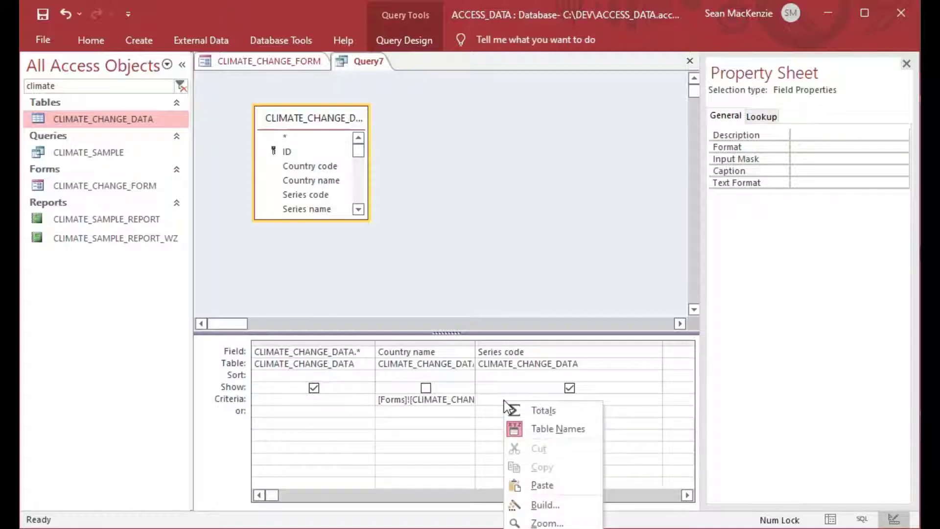
pyautogui.click(533, 503)
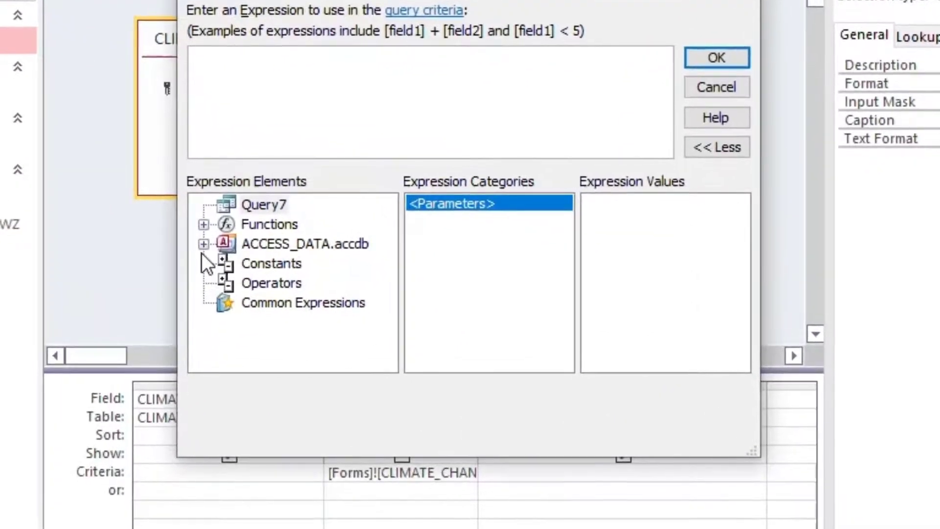
pyautogui.click(283, 250)
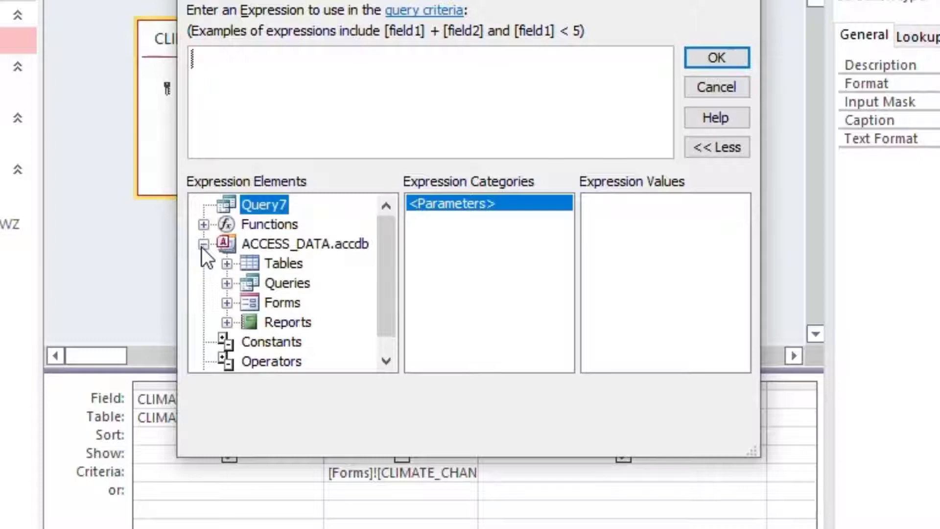
pyautogui.click(228, 303)
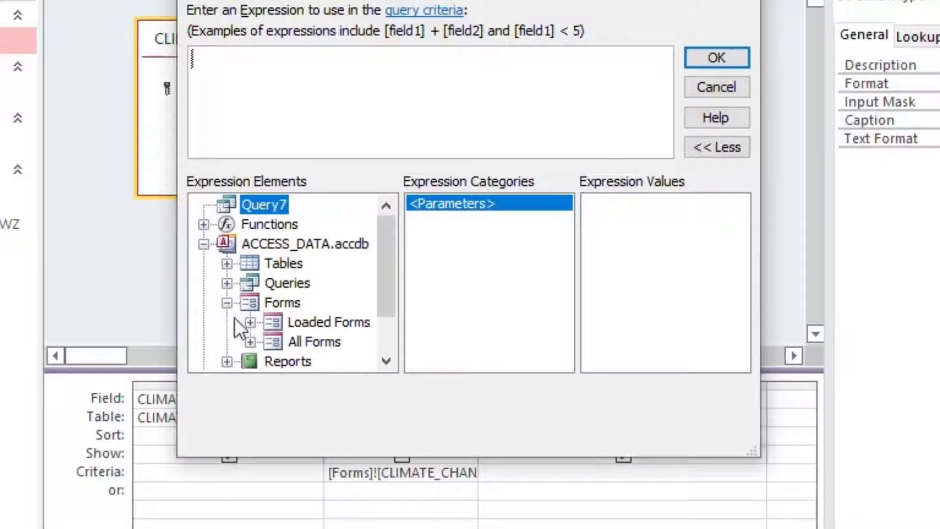
pyautogui.click(250, 341)
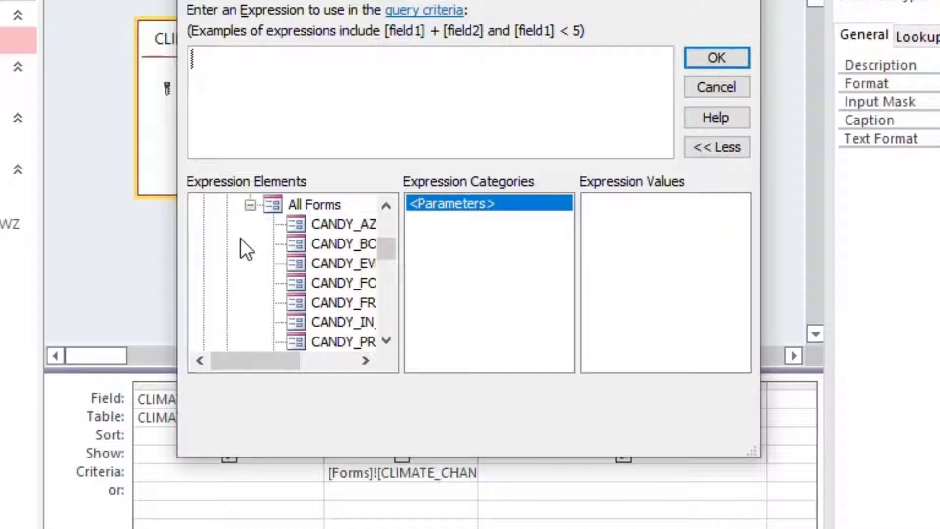
pyautogui.click(250, 205)
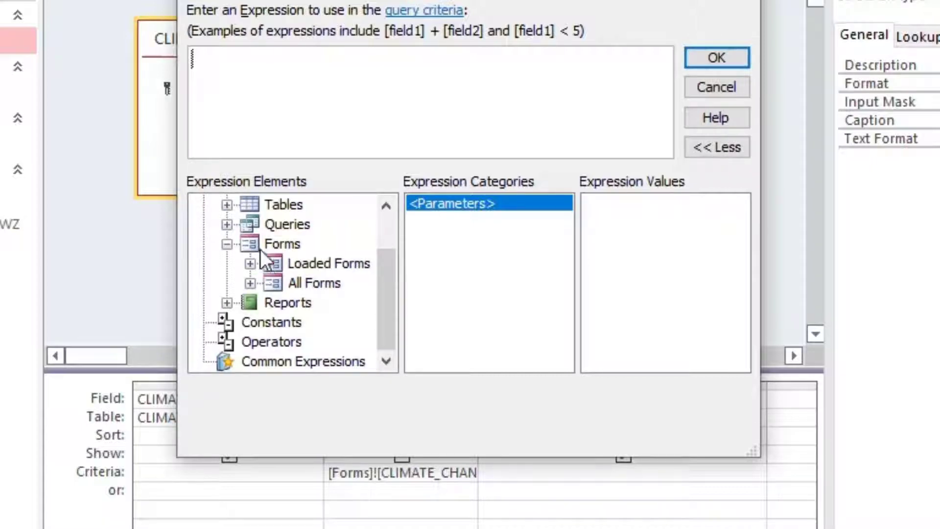
pyautogui.click(250, 264)
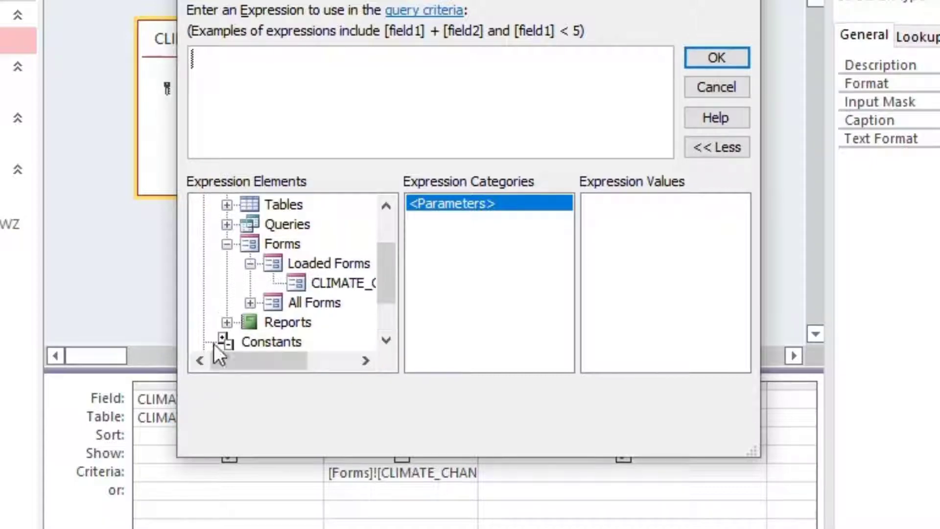
pyautogui.click(301, 286)
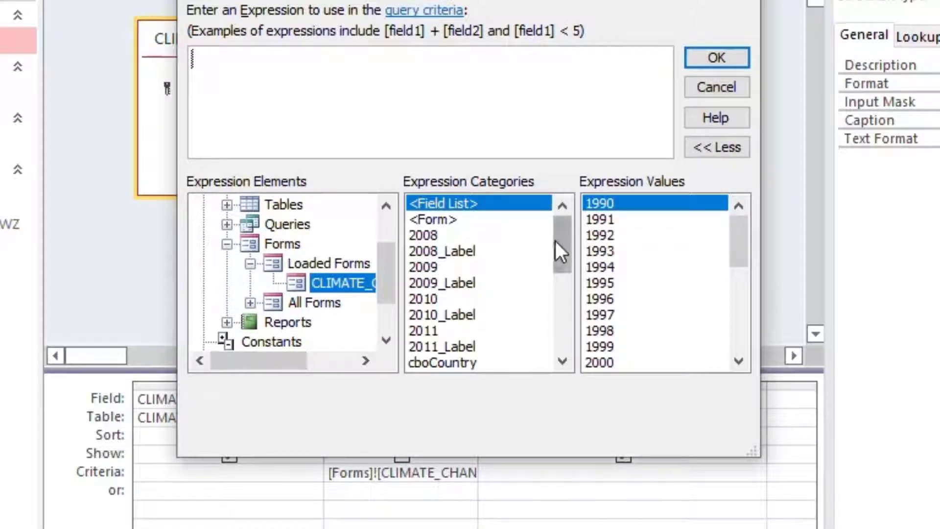
# Step: Insert the form's cboSeries control as the Series code criterion and accept the expression
pyautogui.moveTo(561, 236); pyautogui.dragTo(561, 273)
pyautogui.click(446, 272)
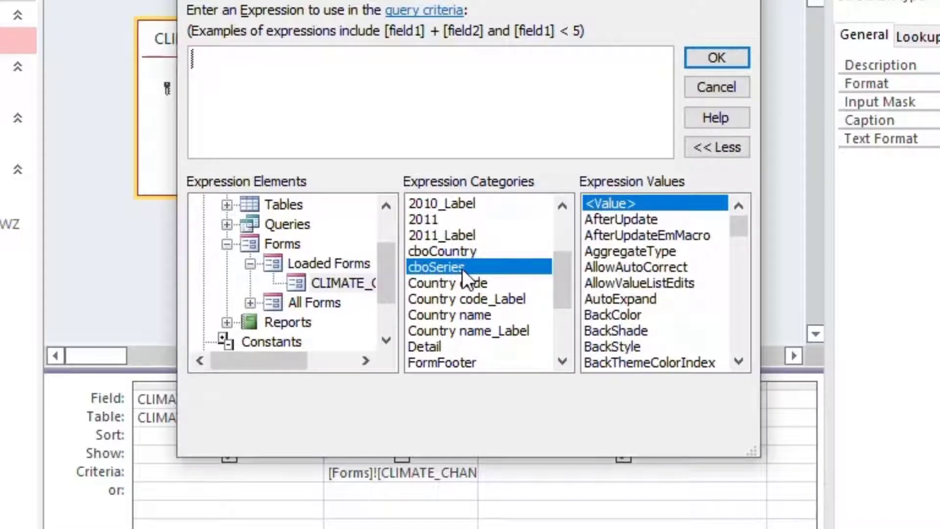
pyautogui.doubleClick(462, 269)
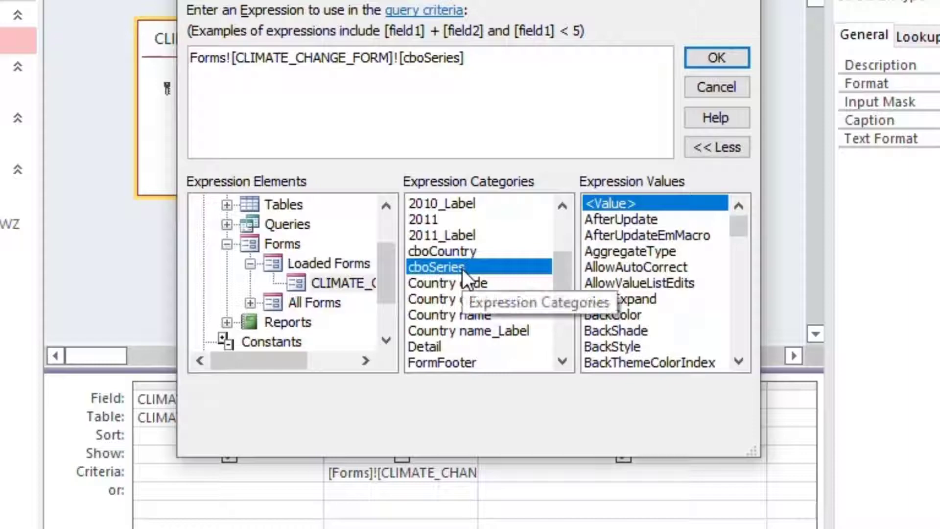
pyautogui.hotkey('ctrl', 'a')
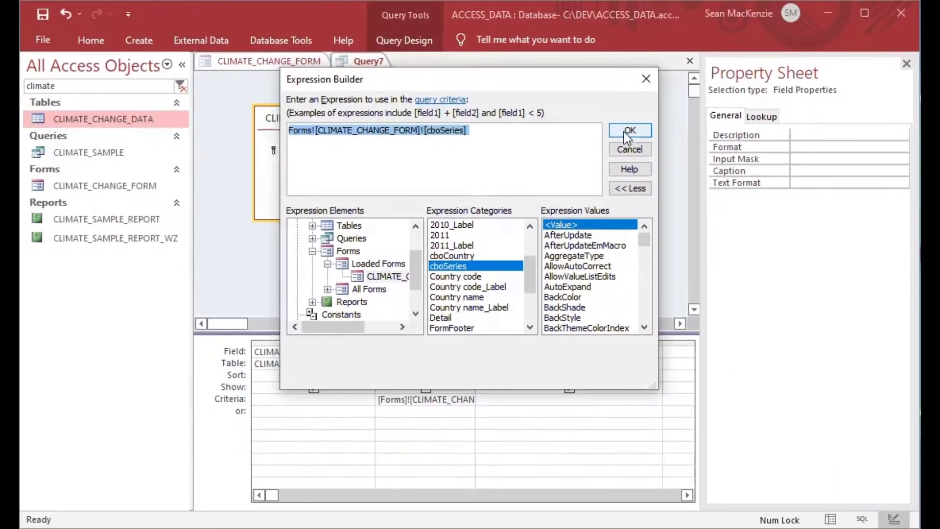
pyautogui.click(717, 57)
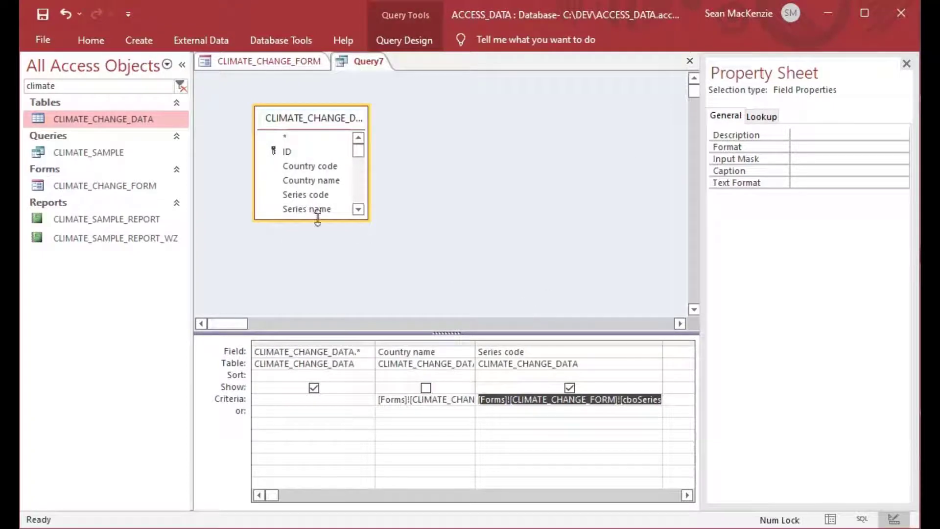
# Step: Check the query results in Datasheet View and return to Design View
pyautogui.rightClick(370, 63)
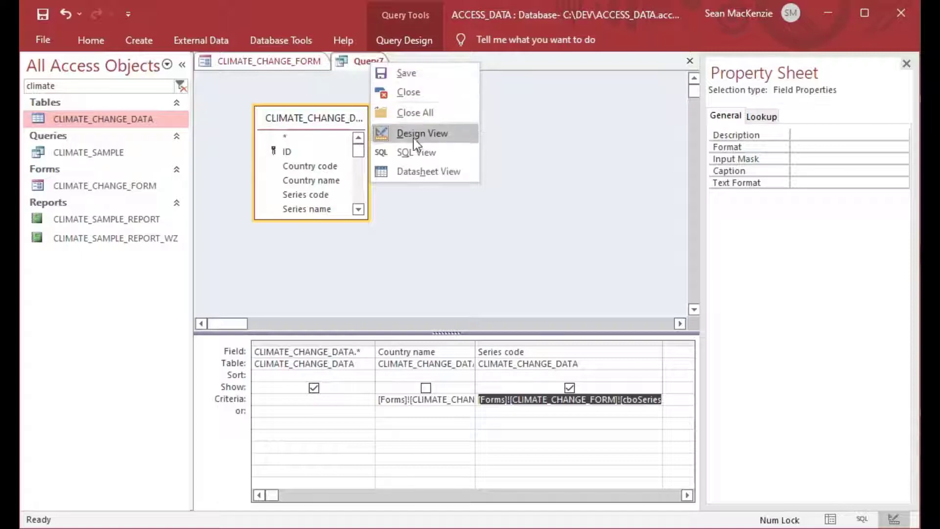
pyautogui.click(419, 172)
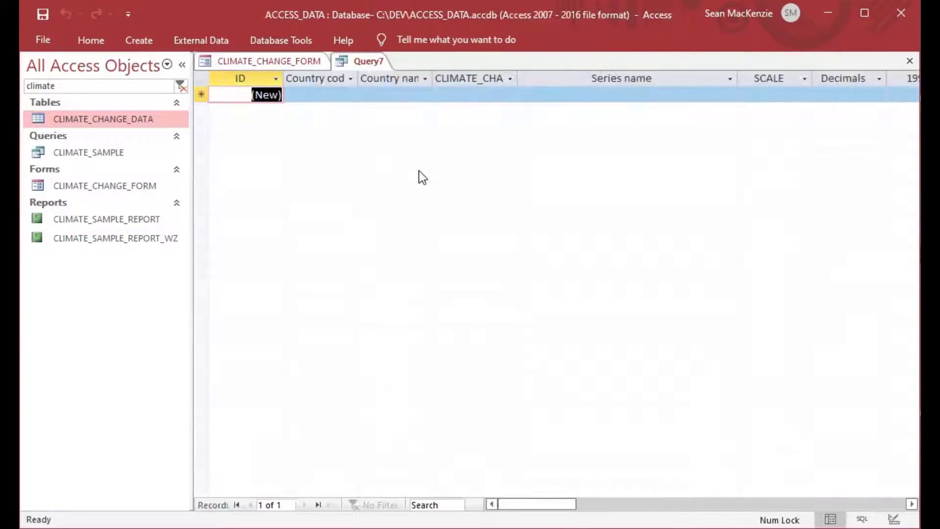
pyautogui.rightClick(371, 67)
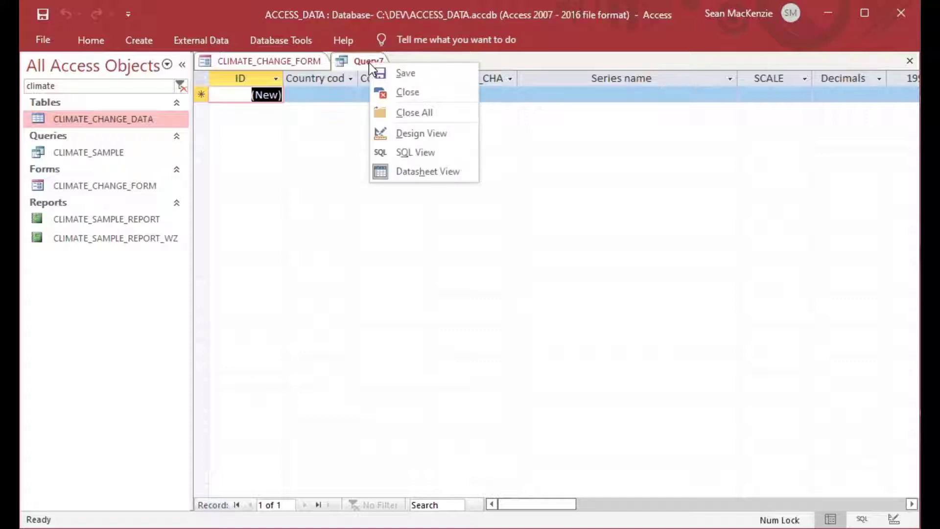
pyautogui.click(419, 137)
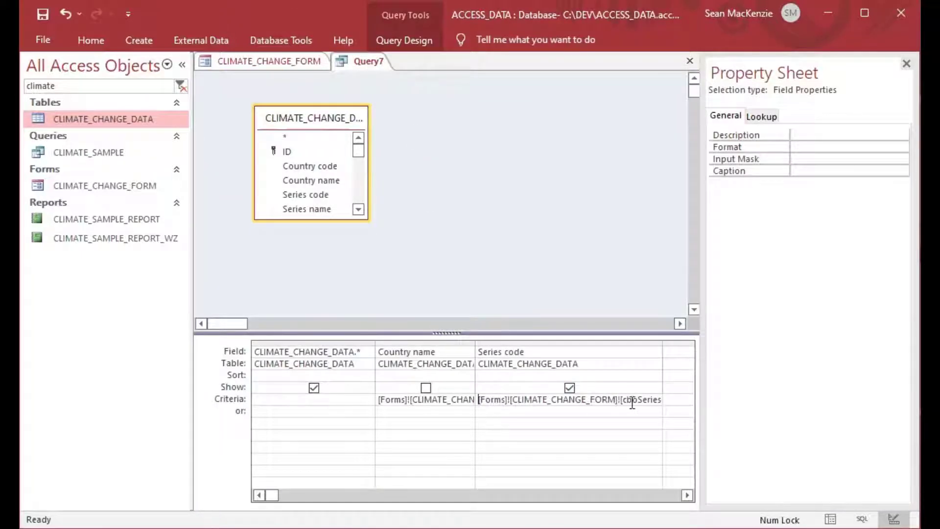
# Step: Change the Series code criterion column's field to Series name and check the matching record's series name in Datasheet View
pyautogui.click(555, 353)
pyautogui.click(654, 353)
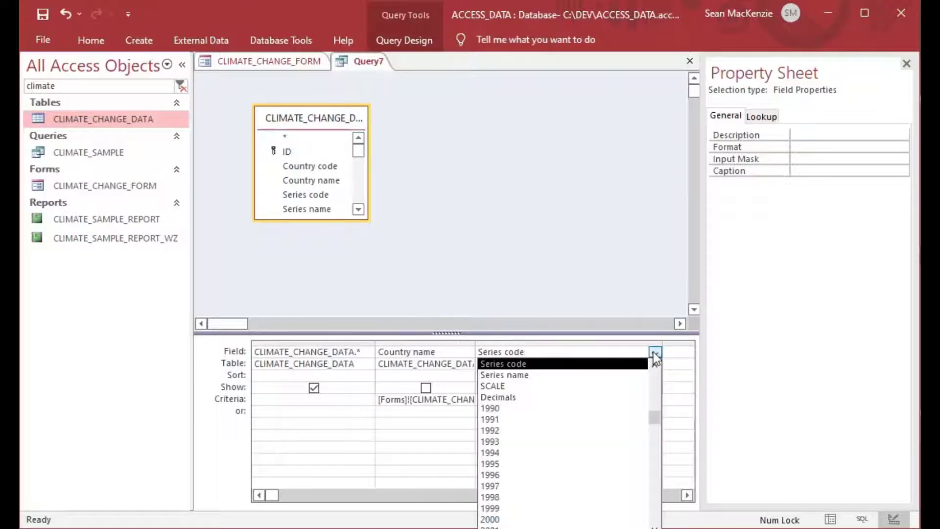
pyautogui.click(612, 378)
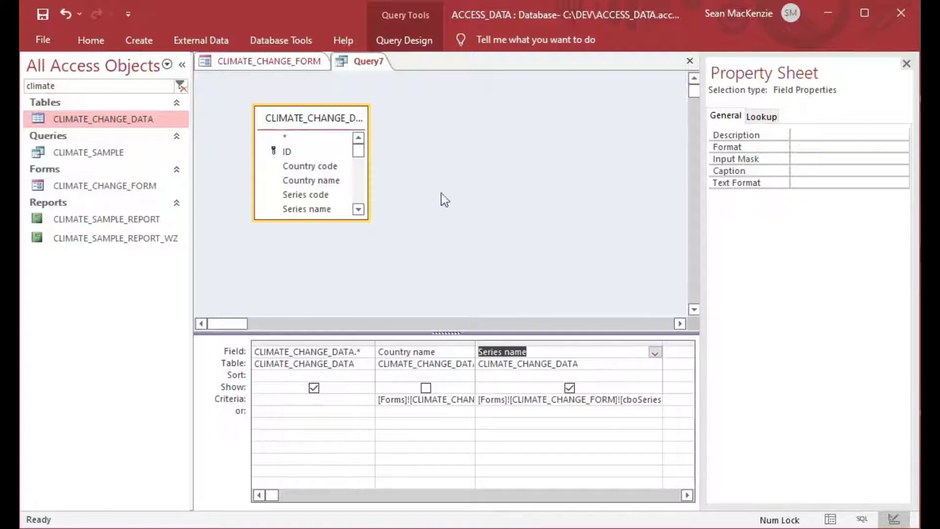
pyautogui.rightClick(372, 62)
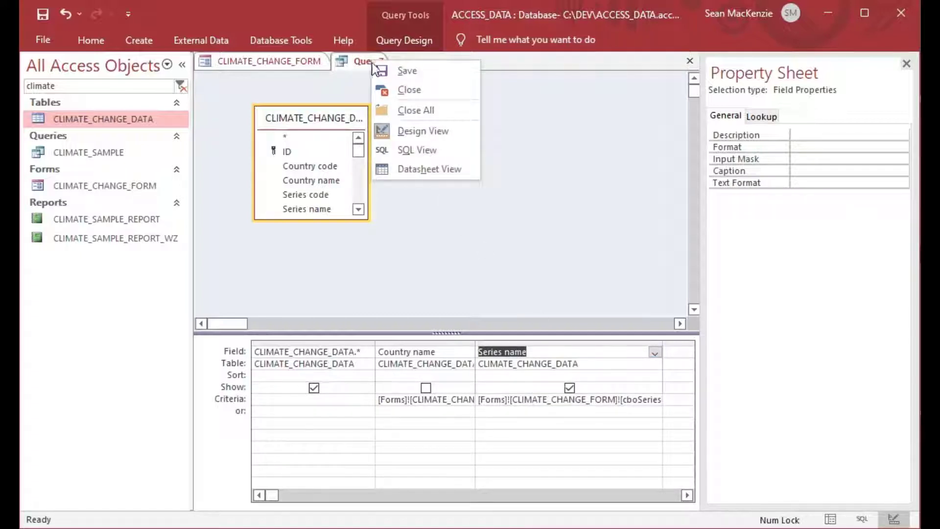
pyautogui.click(426, 171)
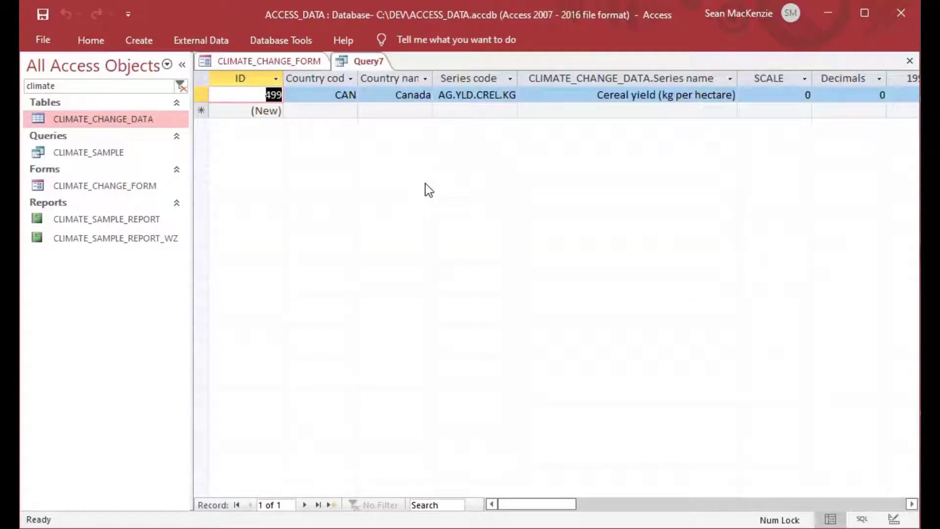
pyautogui.moveTo(578, 94); pyautogui.dragTo(752, 101)
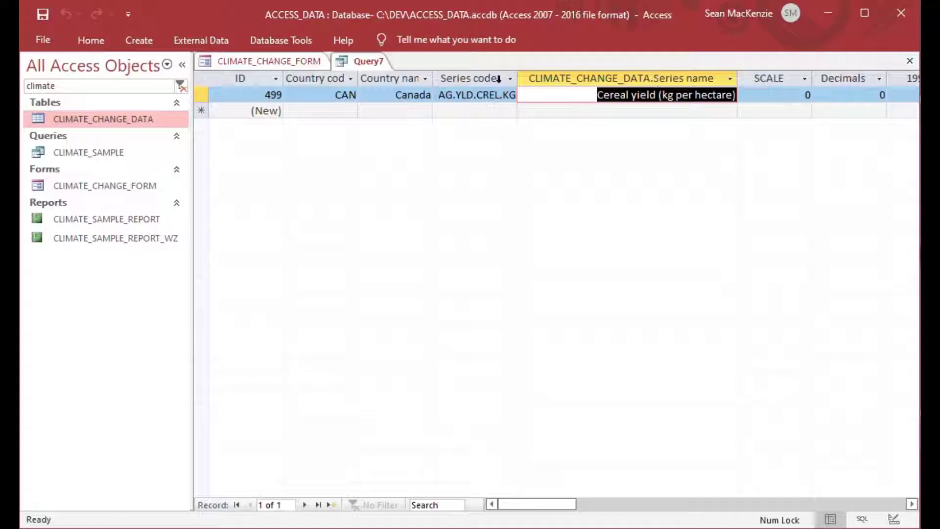
# Step: Return to Design View, exclude the Series name criterion column from the output, and show the query in Datasheet View
pyautogui.rightClick(364, 61)
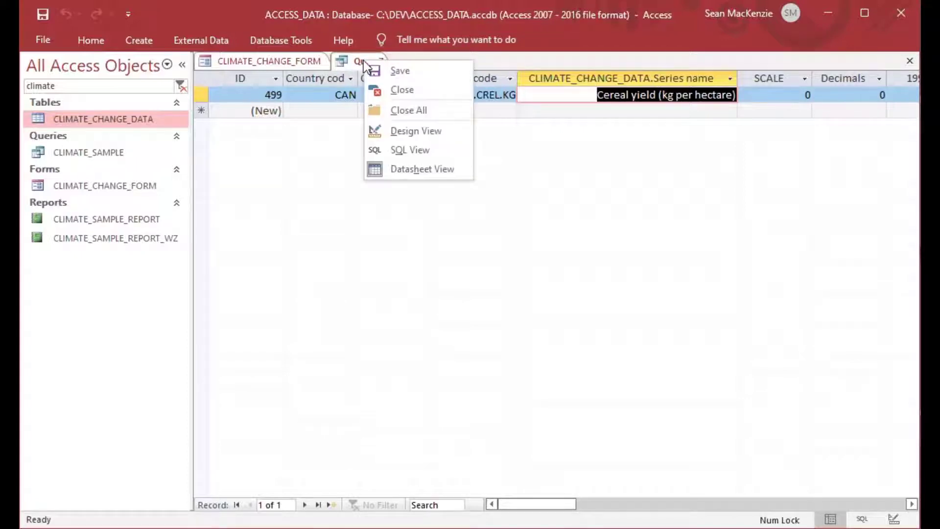
pyautogui.click(398, 130)
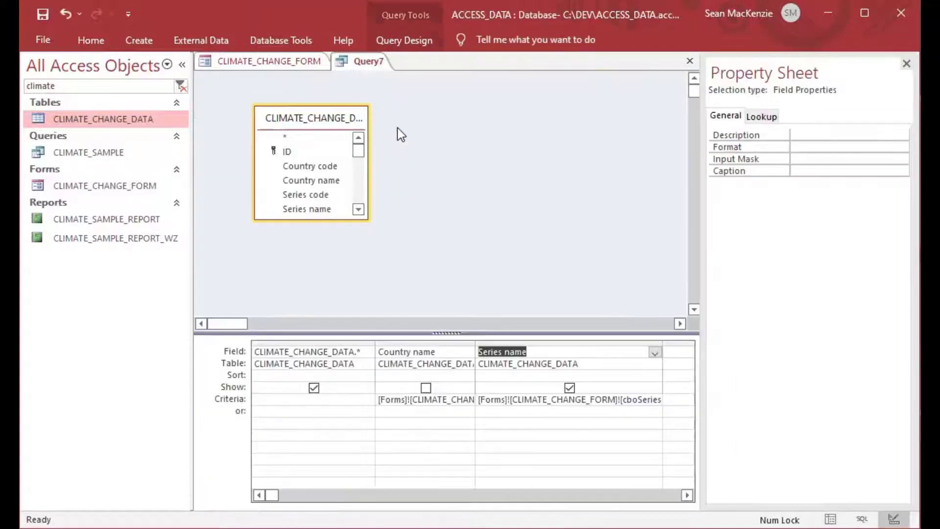
pyautogui.click(570, 388)
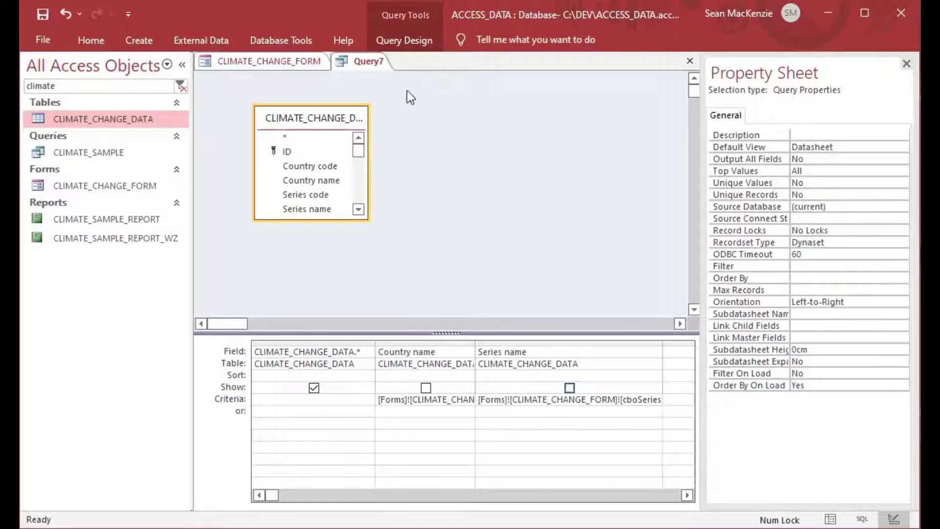
pyautogui.rightClick(362, 66)
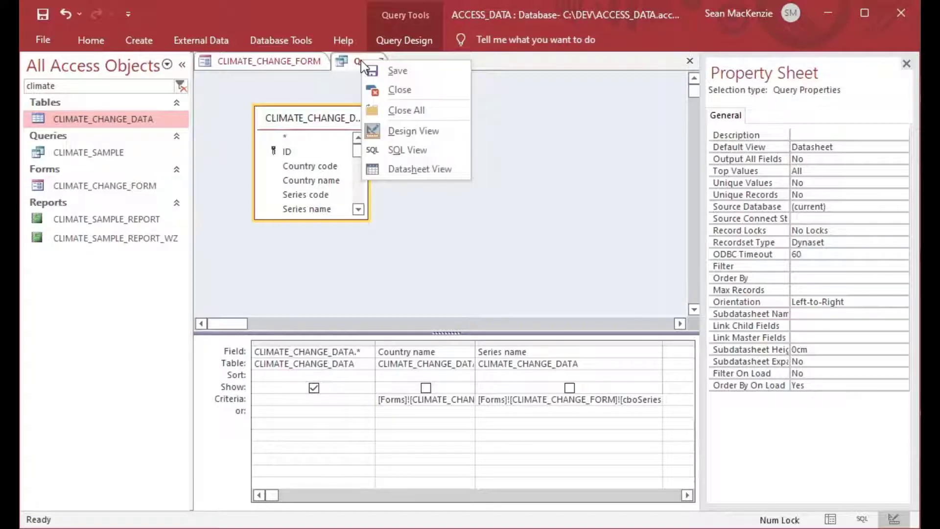
pyautogui.click(420, 170)
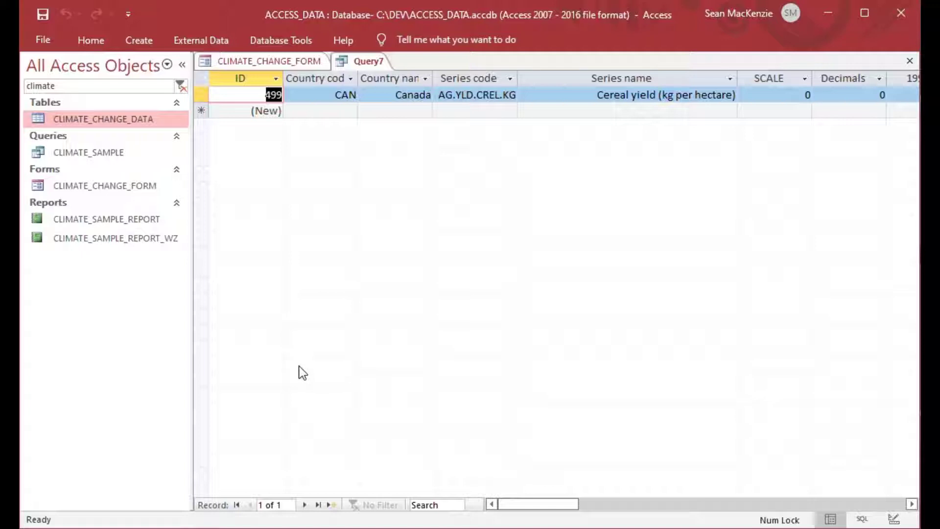
# Step: Create a blank form and switch it to Design View
pyautogui.click(139, 42)
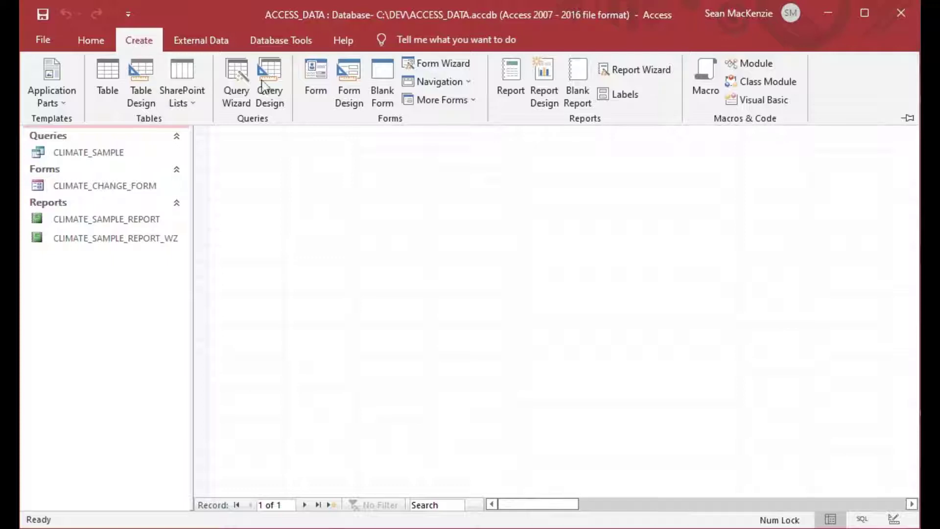
pyautogui.click(381, 82)
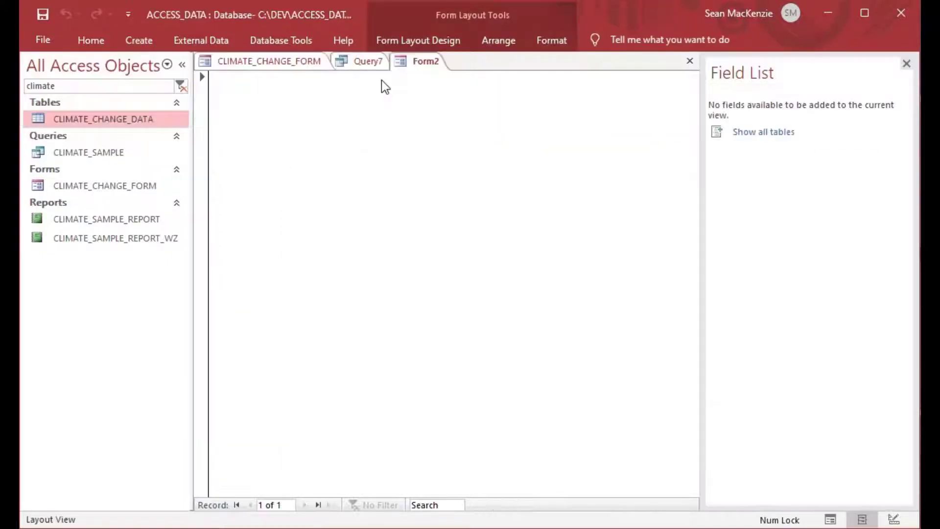
pyautogui.rightClick(425, 62)
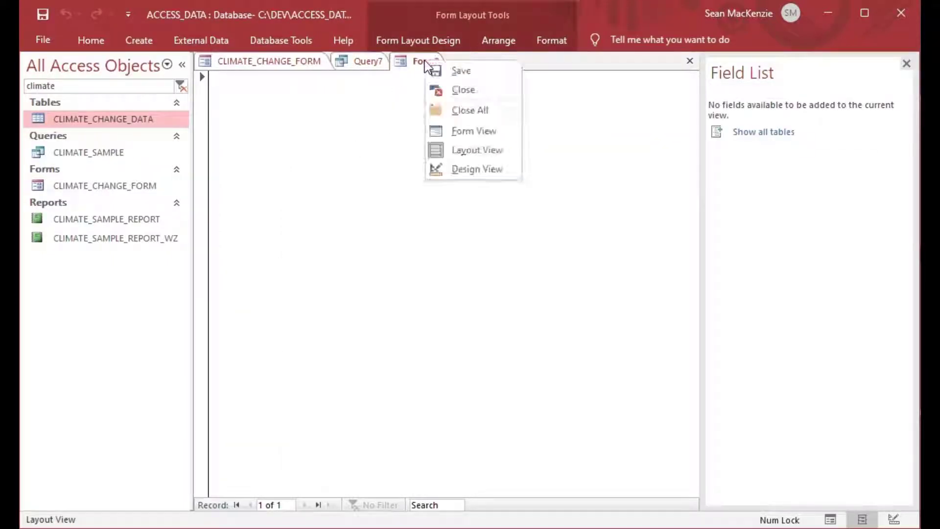
pyautogui.click(475, 172)
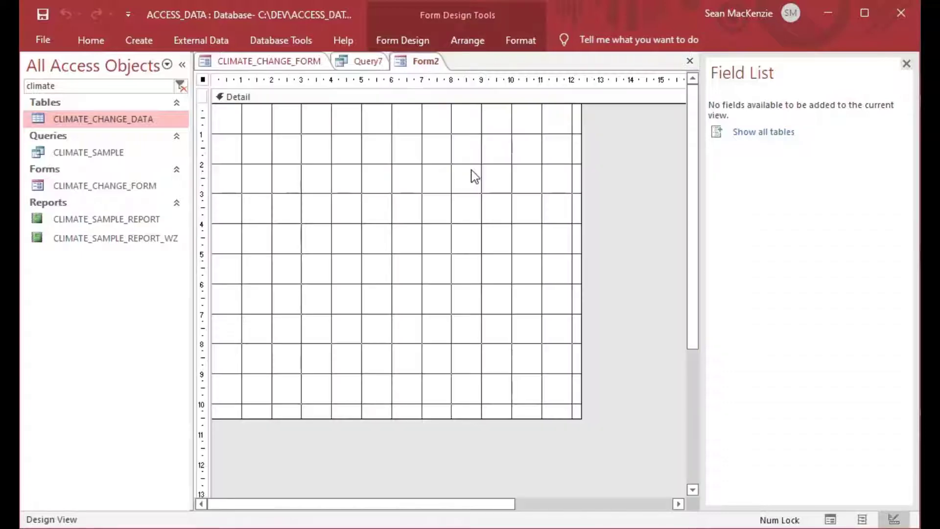
# Step: Add an unbound text box to the new form's Detail section, about 5 cm across and 2.5 cm down
pyautogui.click(287, 44)
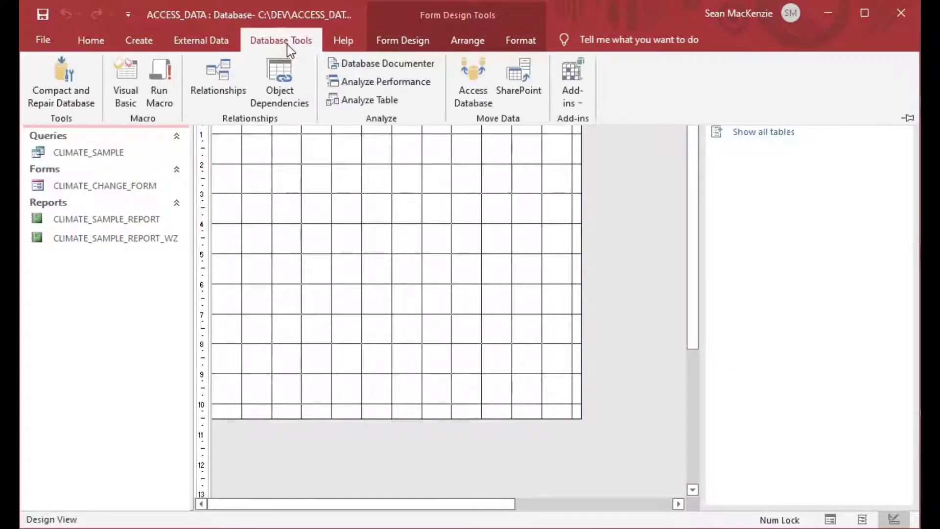
pyautogui.click(402, 41)
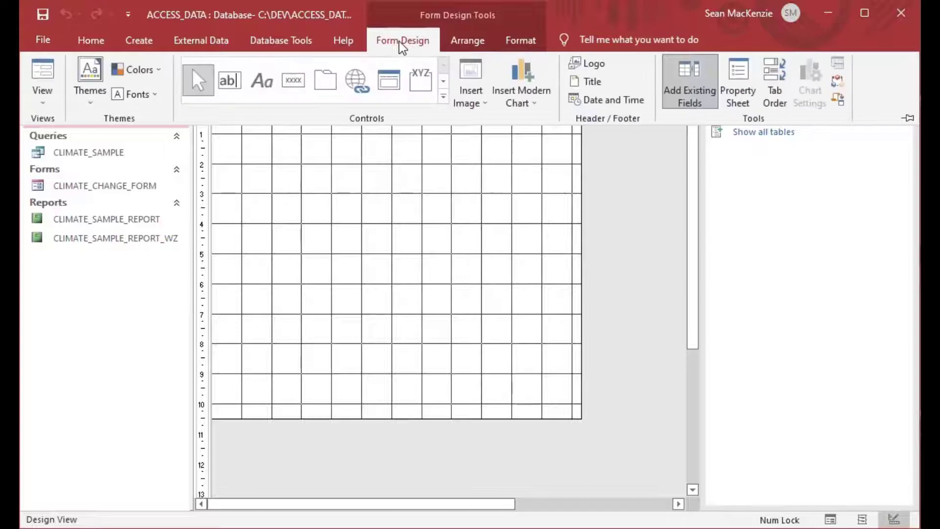
pyautogui.click(231, 86)
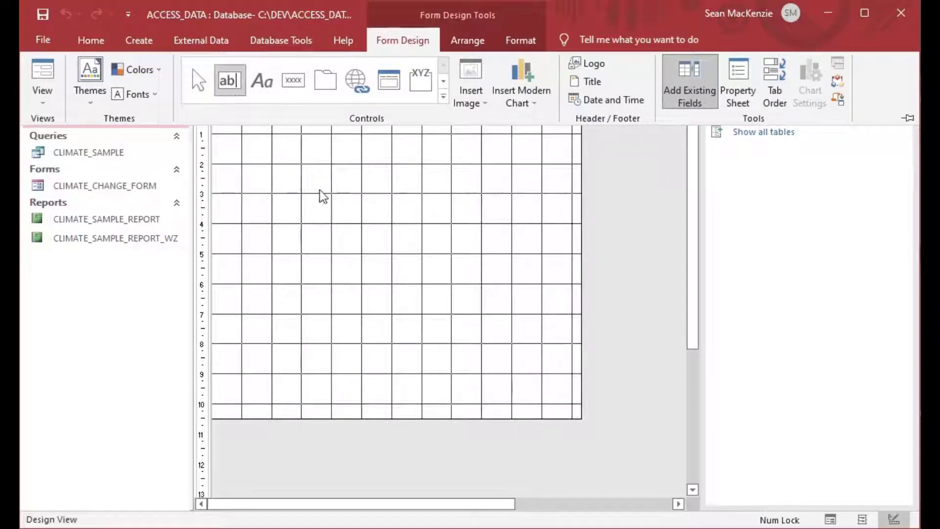
pyautogui.click(233, 91)
pyautogui.click(369, 181)
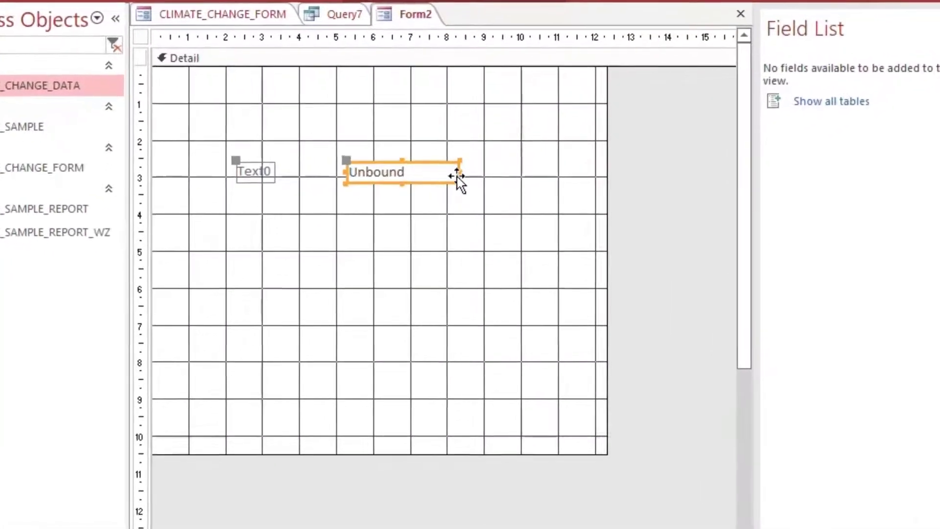
# Step: Widen the form's unbound text box to about 6 cm and set its expression to =Forms!CLIMATE_CHANGE_FORM!cboCountry
pyautogui.moveTo(459, 172); pyautogui.dragTo(565, 171)
pyautogui.click(432, 171)
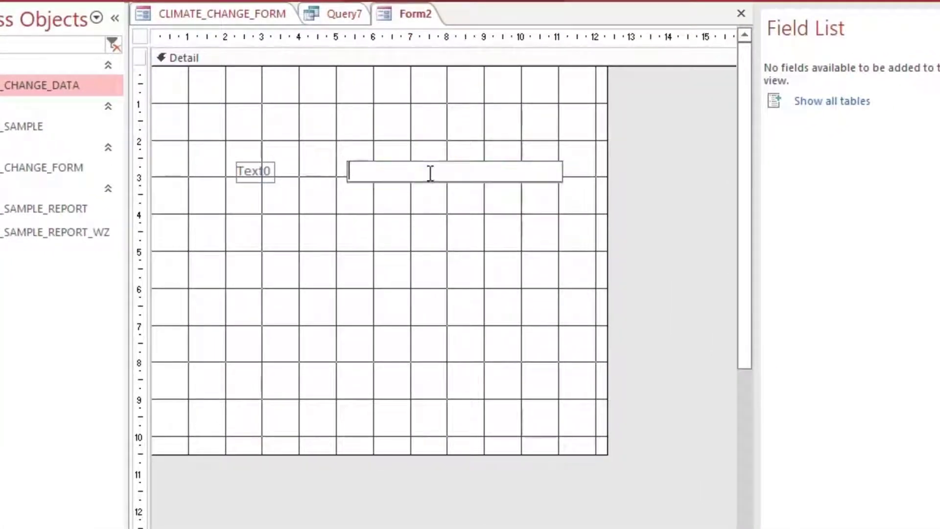
pyautogui.write('=Forms!')
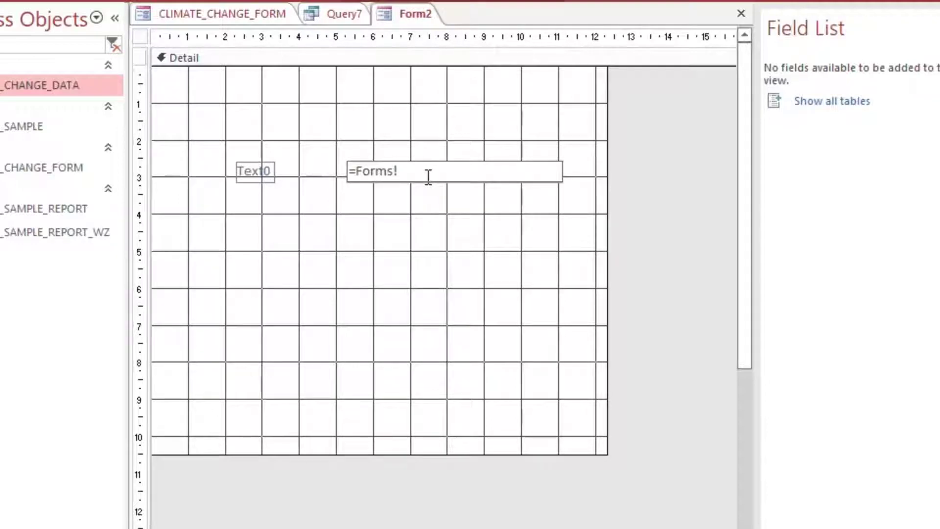
pyautogui.write('CLIMATE')
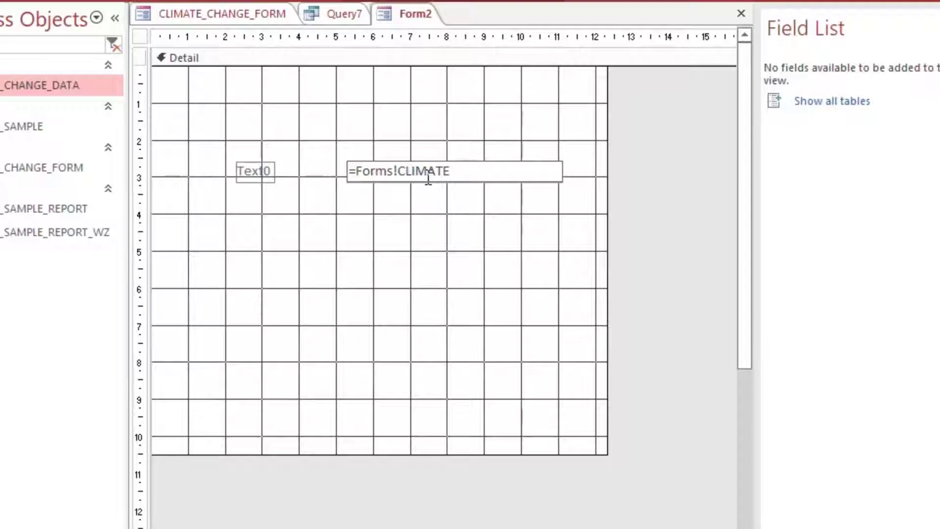
pyautogui.write('_CHANGE_FOMR')
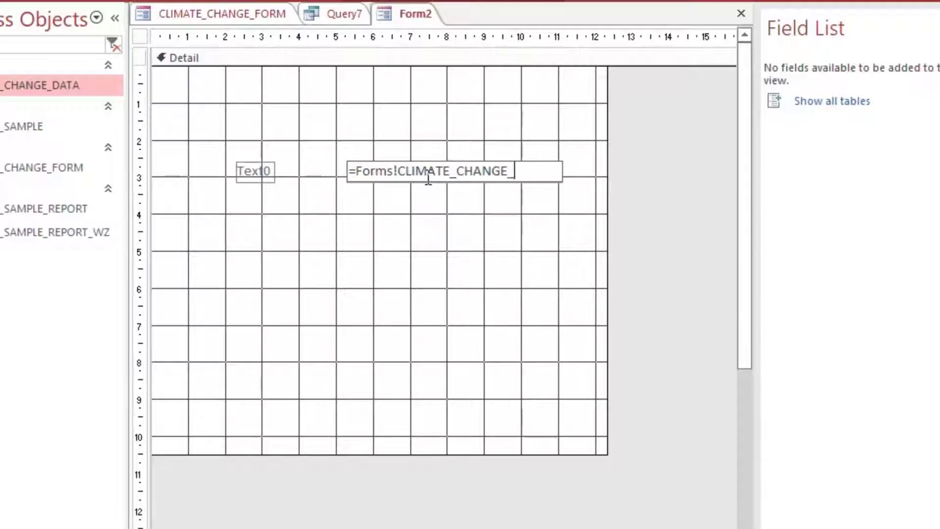
pyautogui.press('BackSpace')
pyautogui.press('BackSpace')
pyautogui.write('RM')
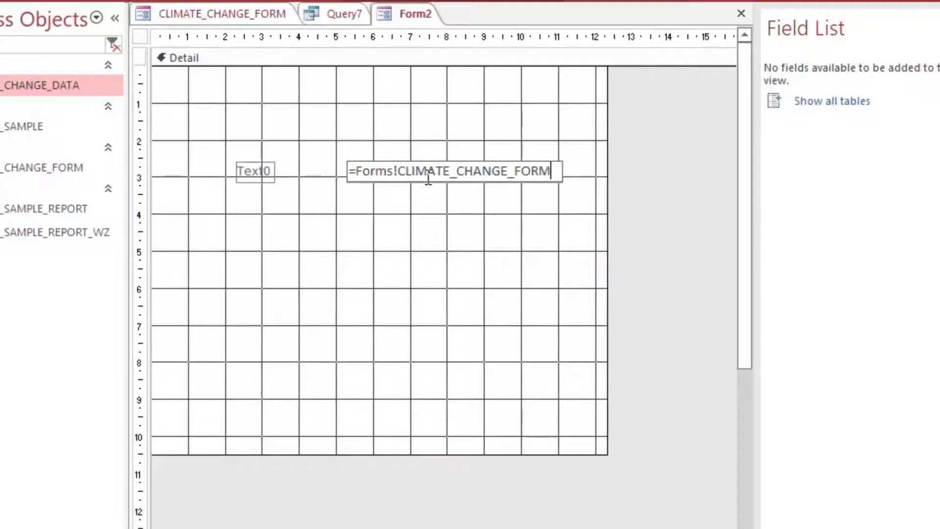
pyautogui.write('!cboC')
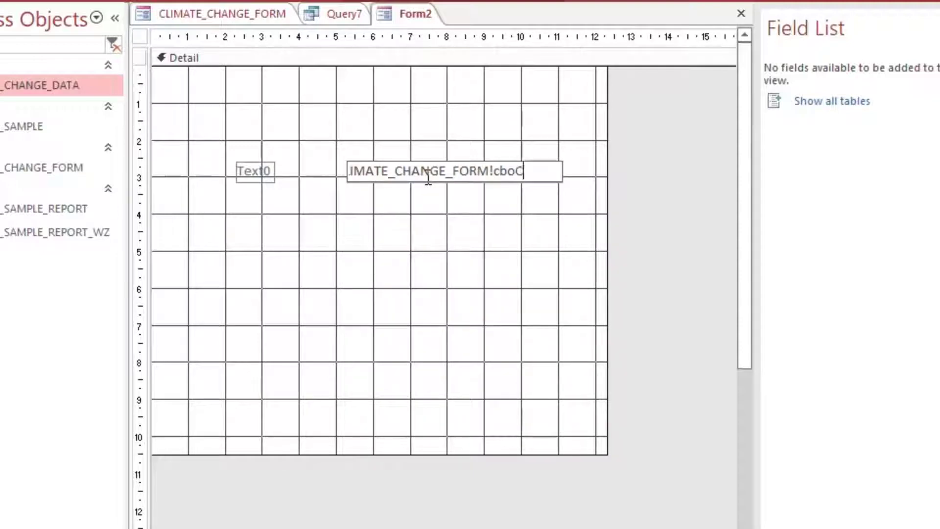
pyautogui.write('ountry')
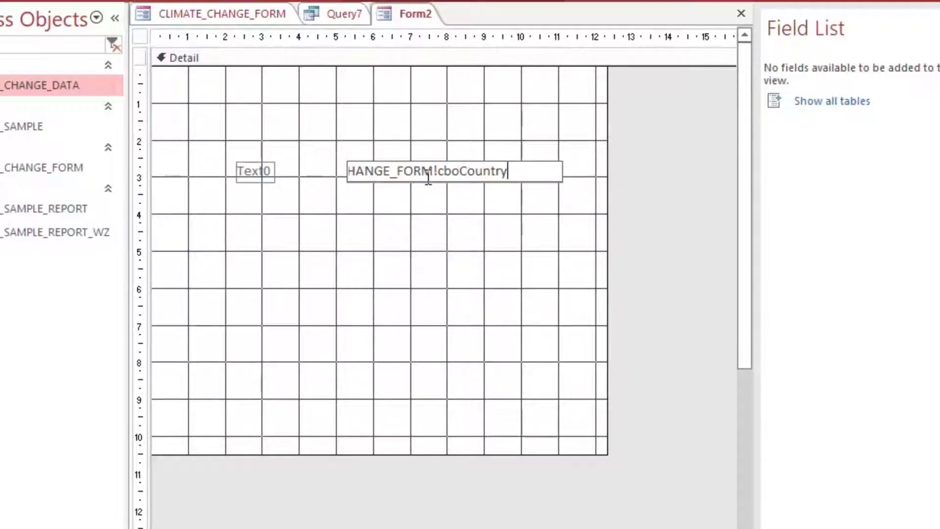
pyautogui.press('Return')
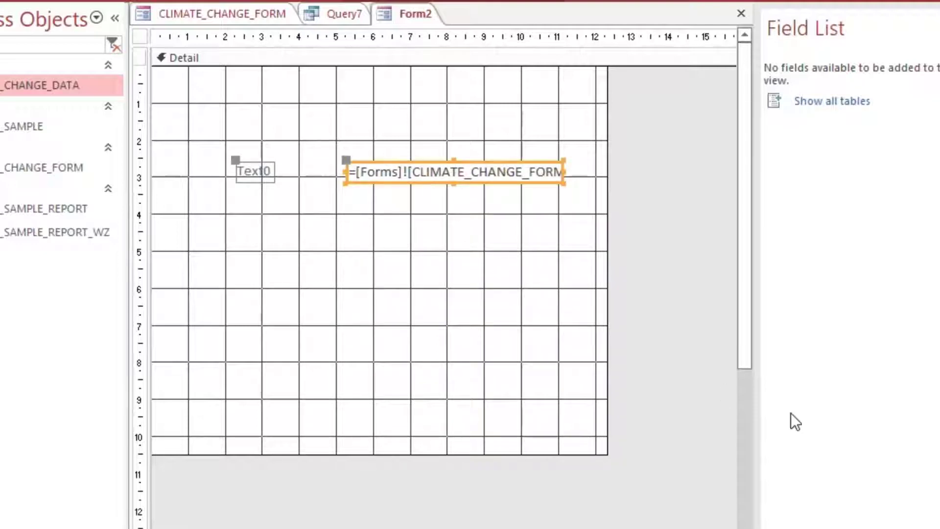
# Step: Show the new form in Form View and compare its text box value with the Country selection on CLIMATE_CHANGE_FORM
pyautogui.click(465, 222)
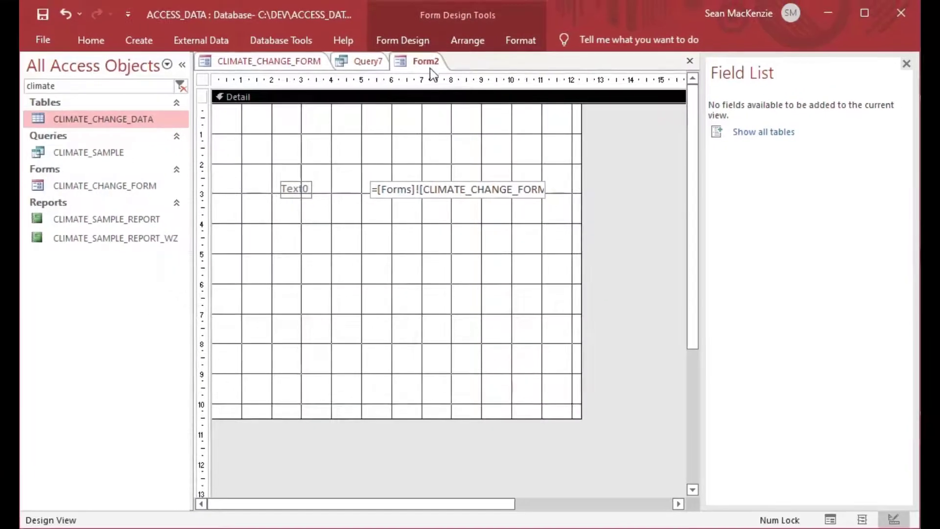
pyautogui.rightClick(422, 11)
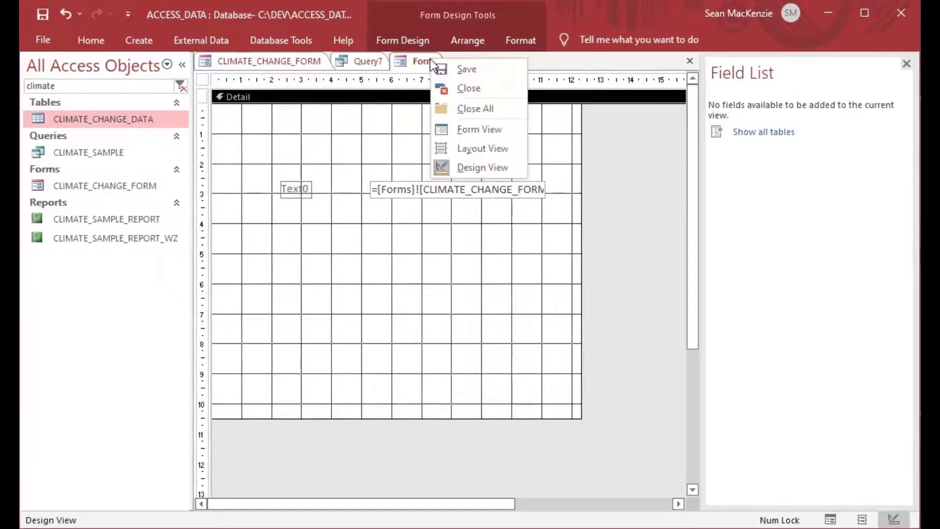
pyautogui.click(477, 129)
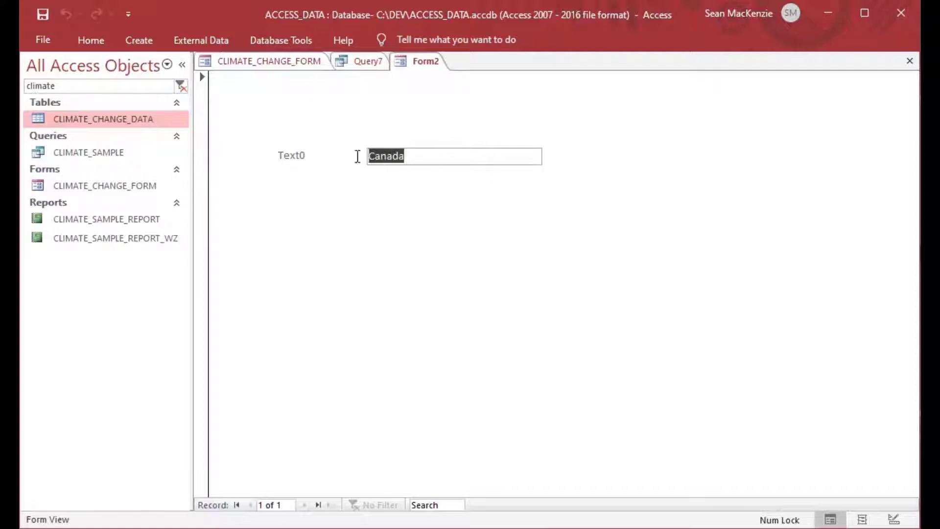
pyautogui.click(281, 61)
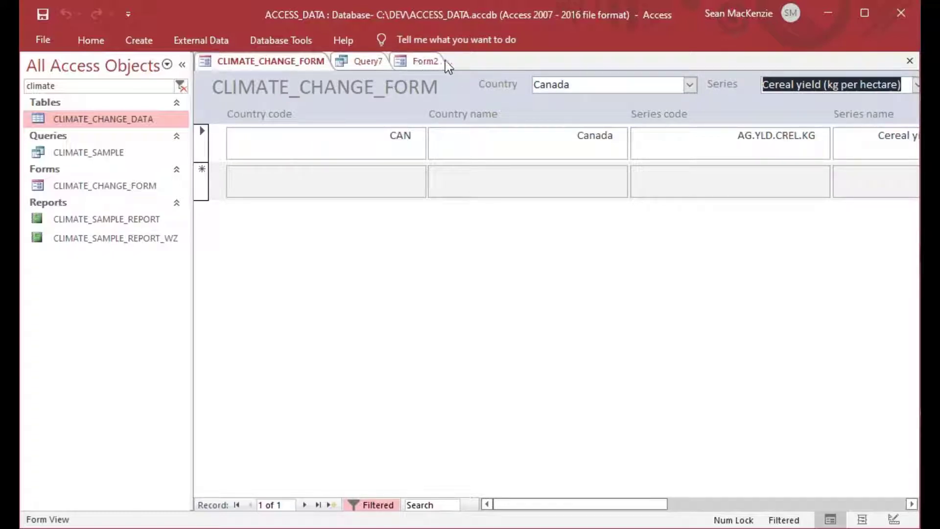
pyautogui.click(422, 62)
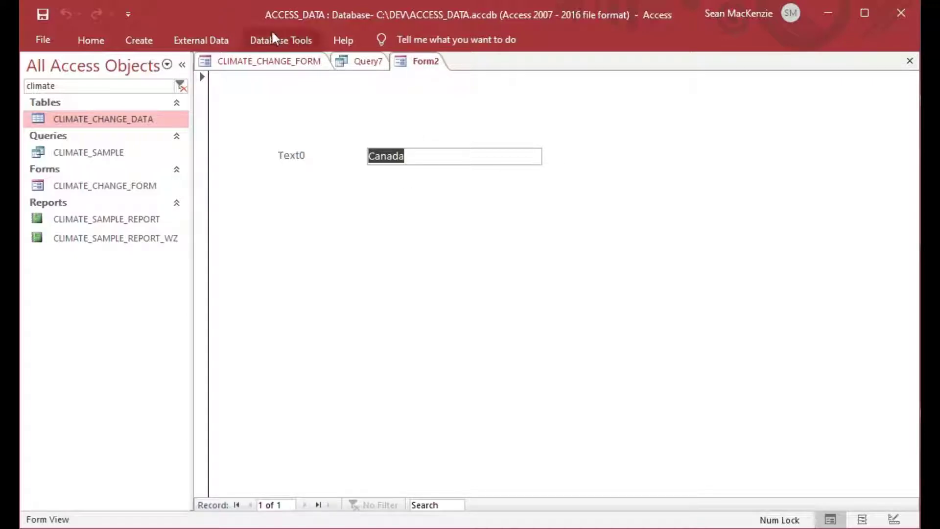
# Step: Create a blank report
pyautogui.click(264, 45)
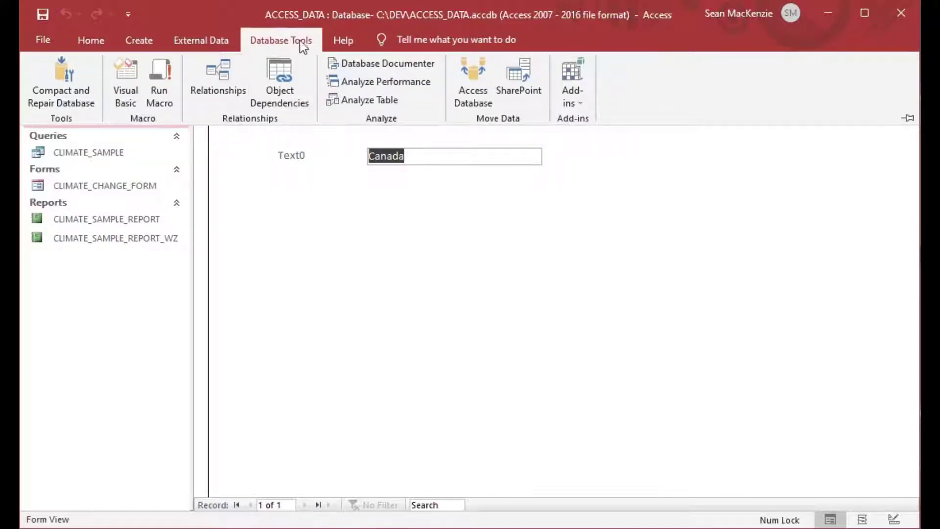
pyautogui.click(138, 42)
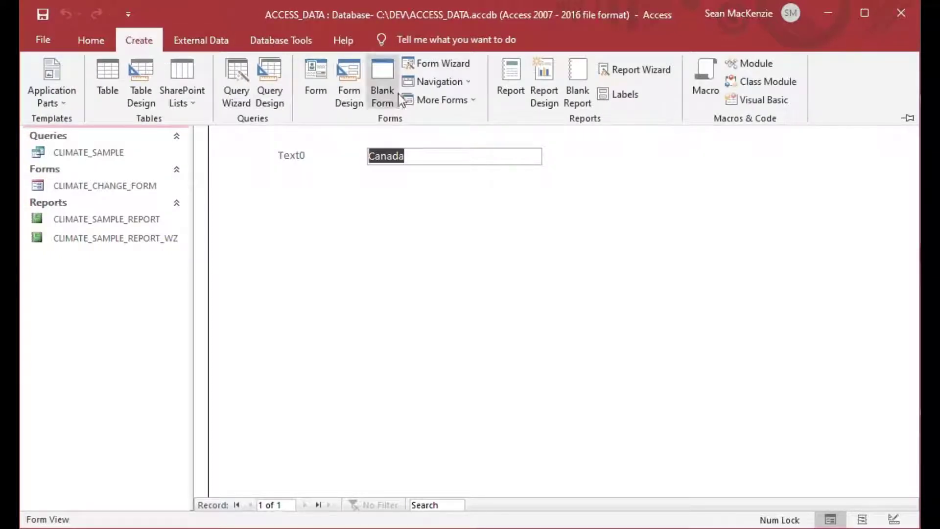
pyautogui.click(573, 81)
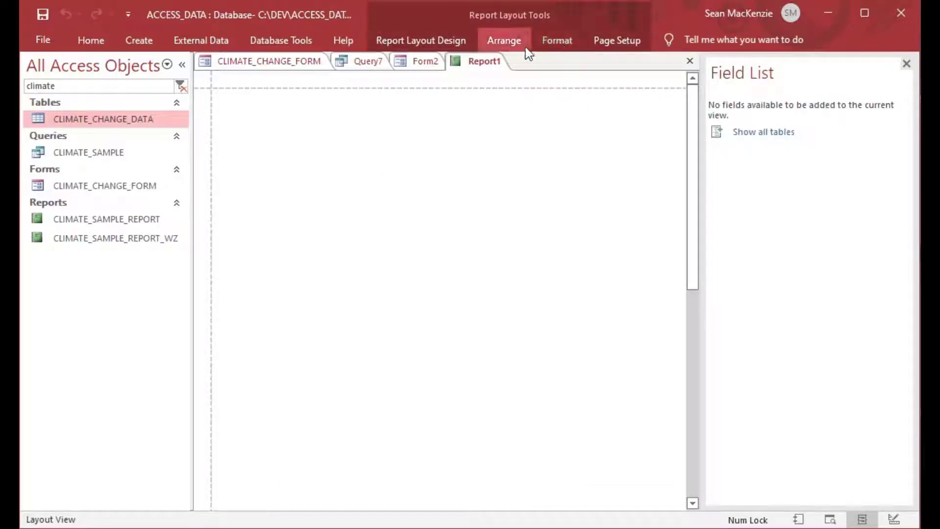
# Step: Try to place a text box on the blank report in Layout View
pyautogui.click(453, 43)
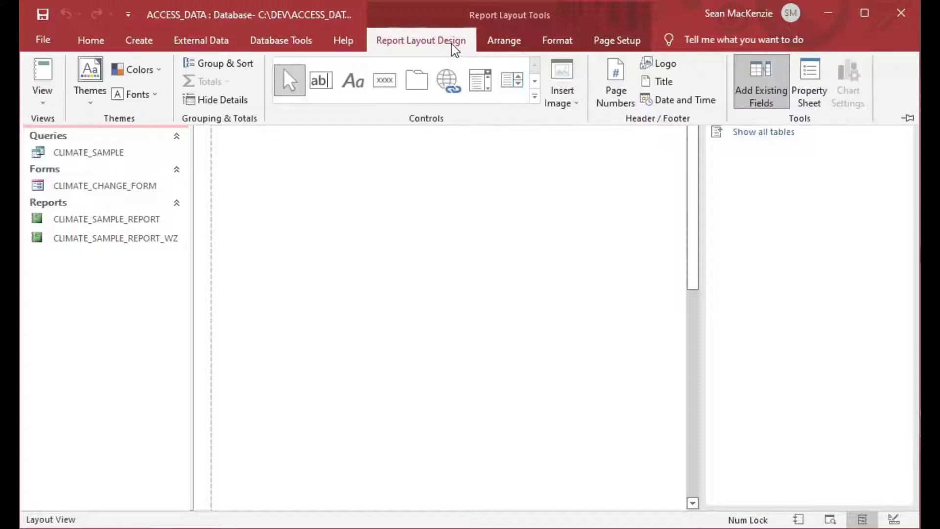
pyautogui.click(321, 80)
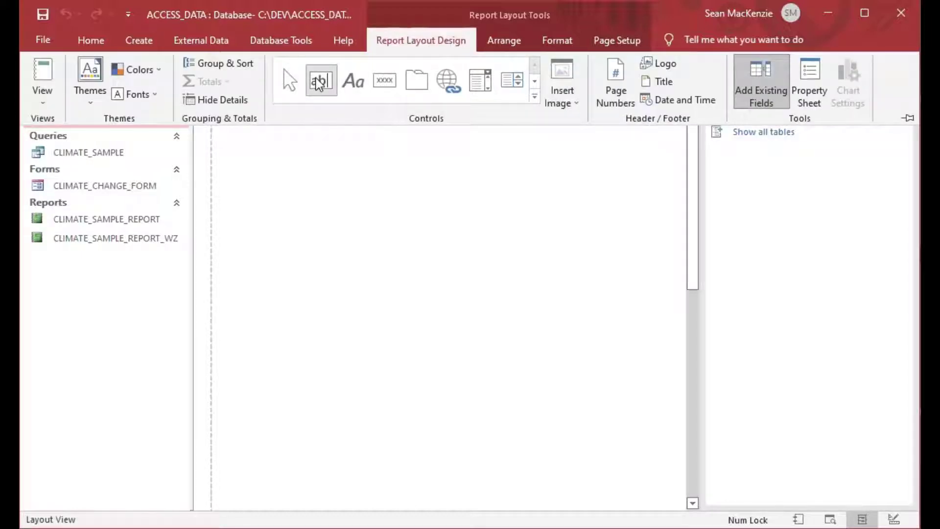
pyautogui.click(347, 213)
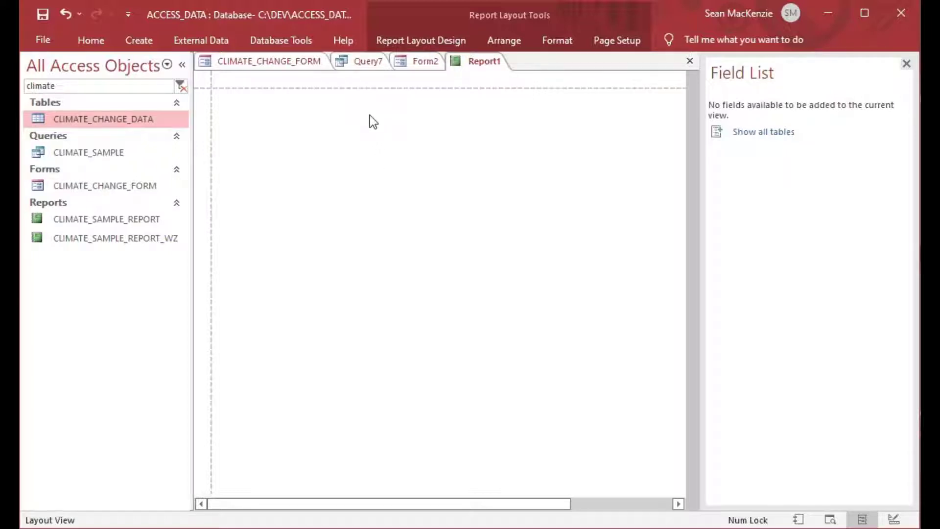
pyautogui.moveTo(426, 505)
pyautogui.mouseDown()
pyautogui.moveTo(571, 509)
pyautogui.moveTo(429, 506)
pyautogui.mouseUp()
# Step: Switch the report to Design View and expand its Detail section to about 0.8 cm high
pyautogui.rightClick(470, 62)
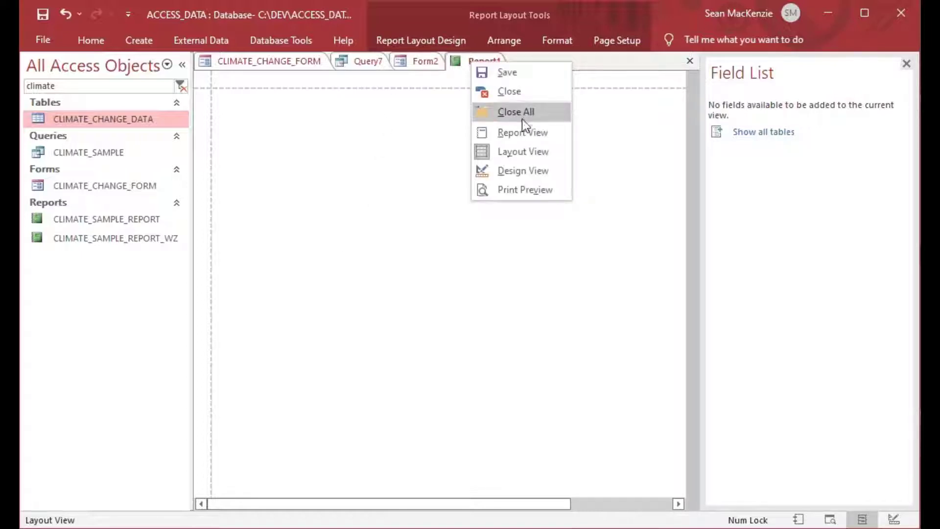
pyautogui.click(529, 171)
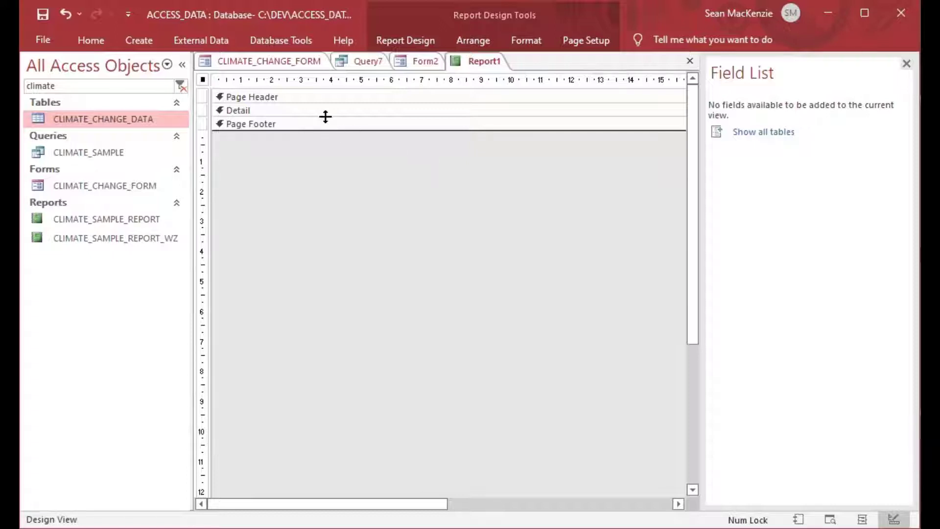
pyautogui.moveTo(325, 117); pyautogui.dragTo(331, 141)
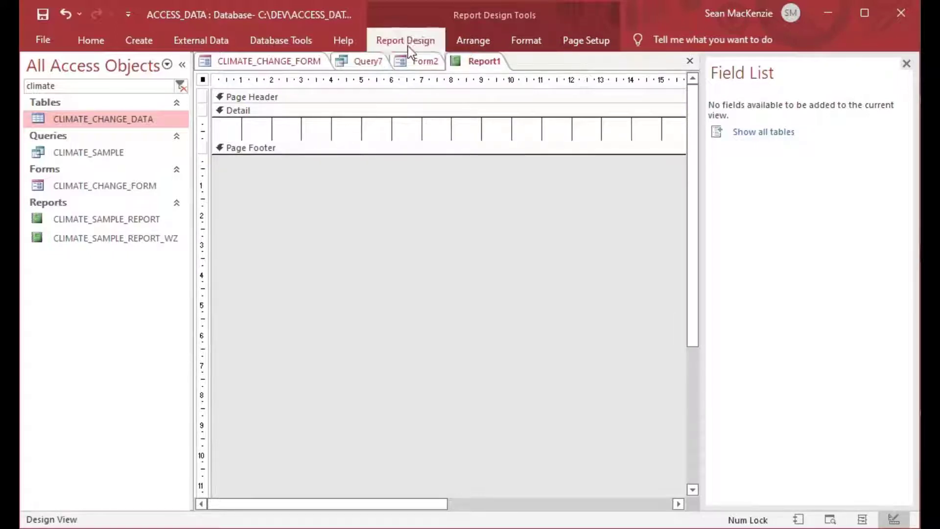
# Step: Add an unbound text box to the report's Detail section, about 4.3 cm across
pyautogui.click(395, 43)
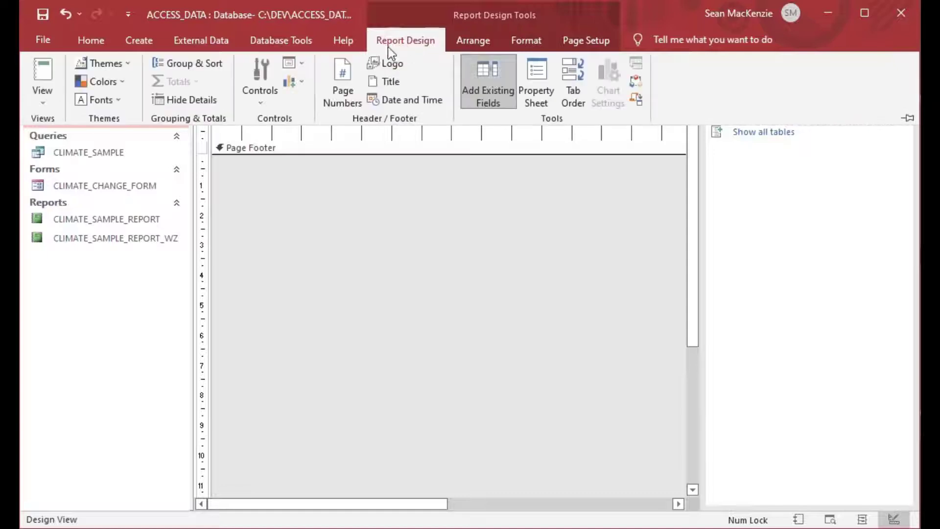
pyautogui.click(258, 81)
pyautogui.click(293, 128)
pyautogui.click(342, 122)
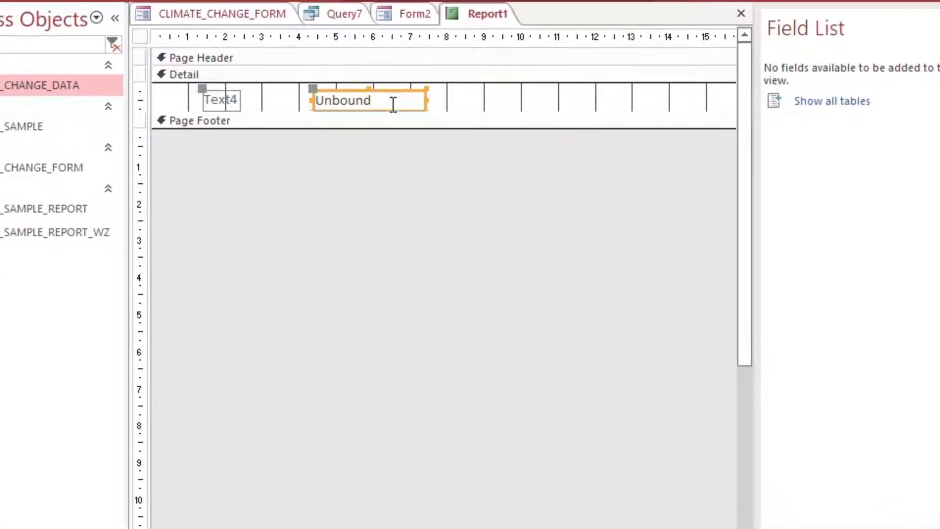
# Step: Set the report text box's expression to =Forms!CLIMATE_CHANGE_FORM!cboSeries and widen the box to about 8 cm
pyautogui.click(385, 103)
pyautogui.write('=')
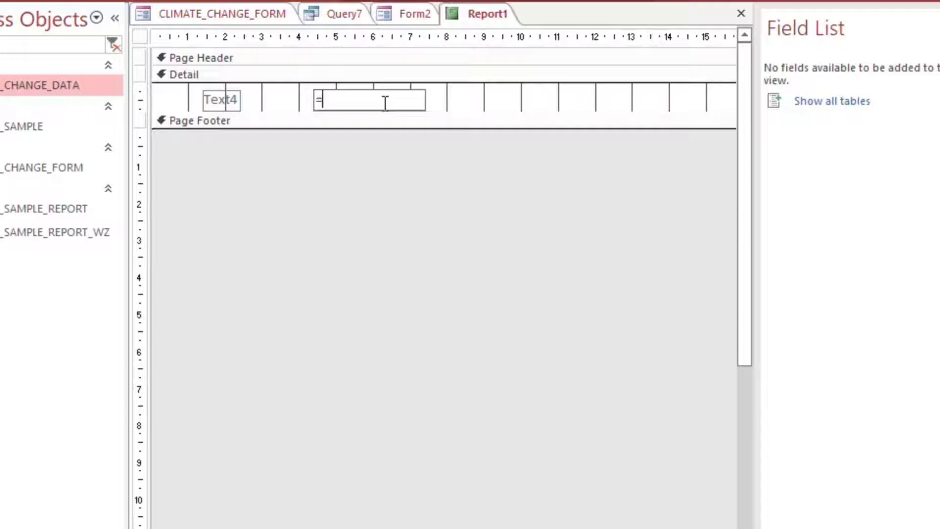
pyautogui.write('Forms!')
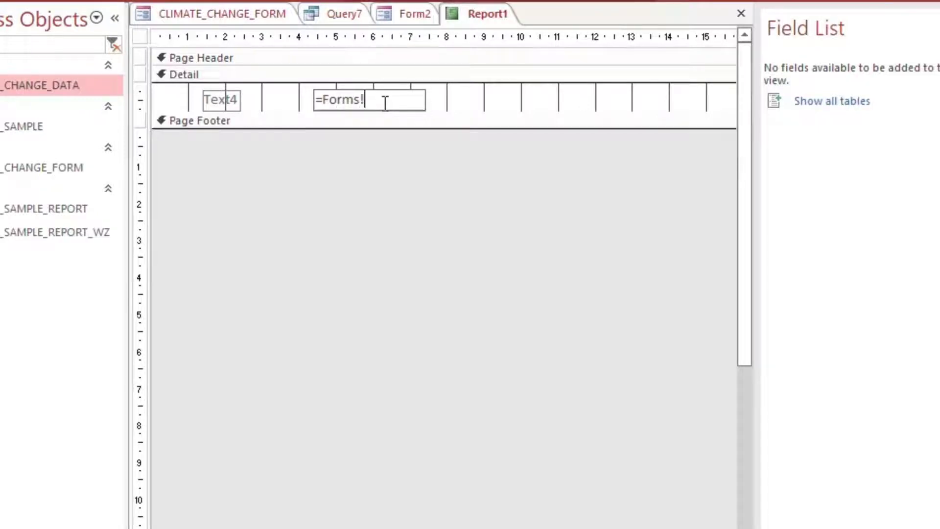
pyautogui.write('CLIMATE_CHANGE')
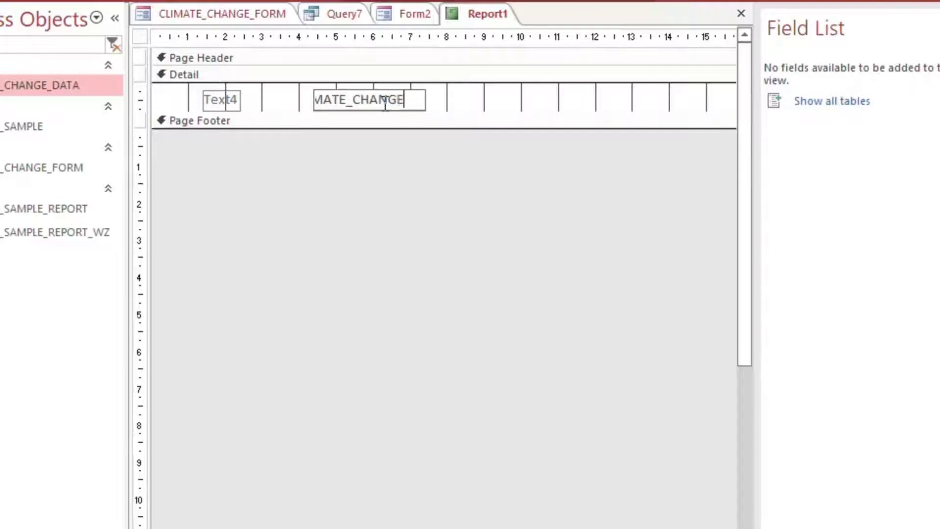
pyautogui.write('_FORM!cbo')
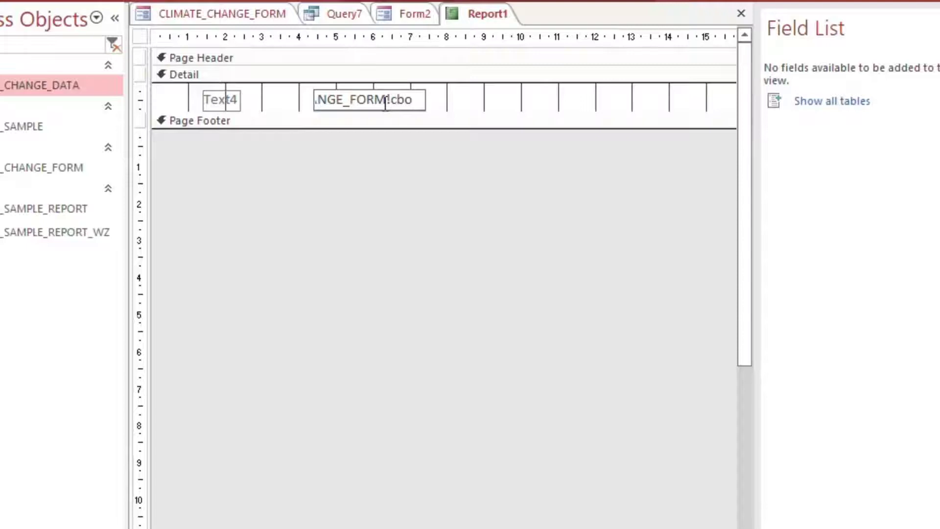
pyautogui.write('Series')
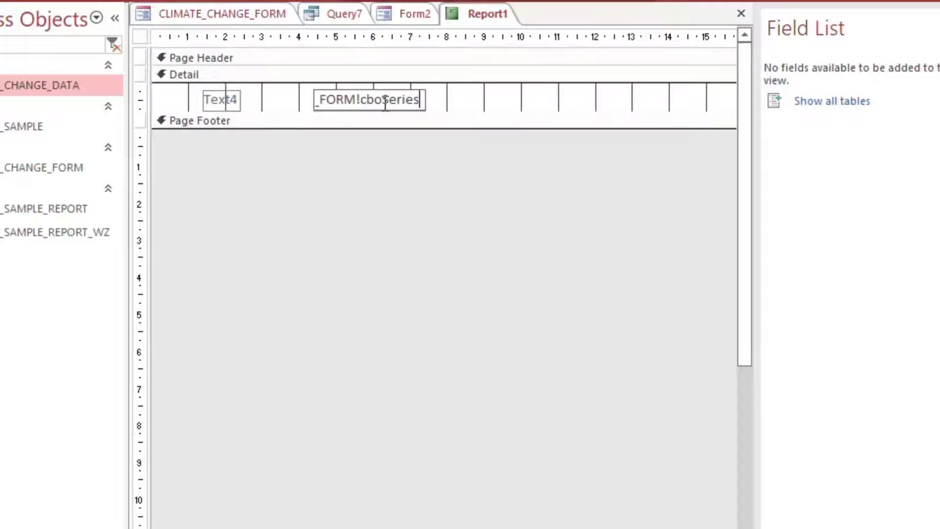
pyautogui.press('Return')
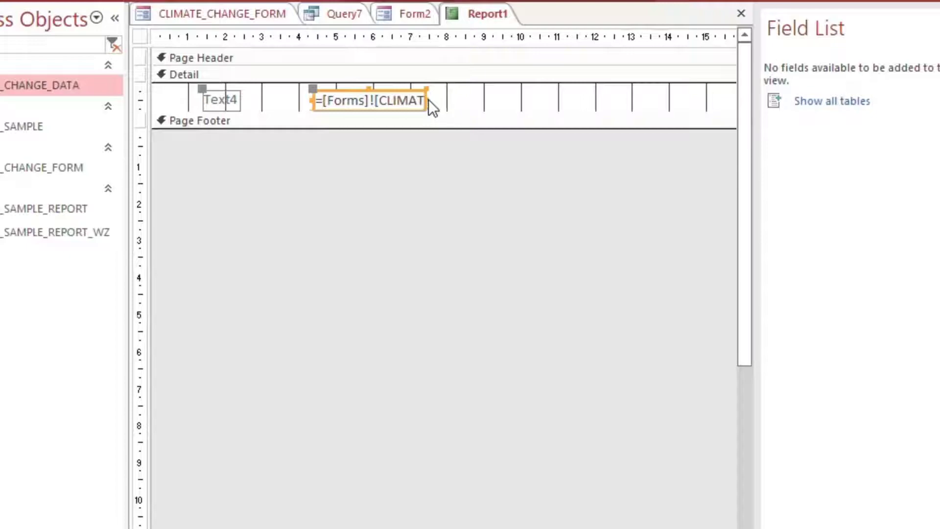
pyautogui.moveTo(425, 99); pyautogui.dragTo(622, 99)
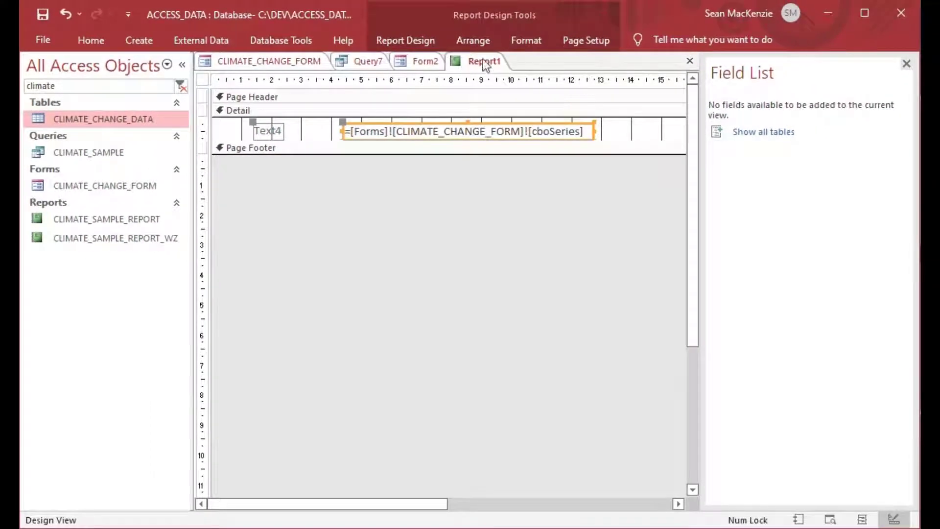
# Step: Open the report in Print Preview and compare its text box value with the Series selection on CLIMATE_CHANGE_FORM
pyautogui.rightClick(465, 61)
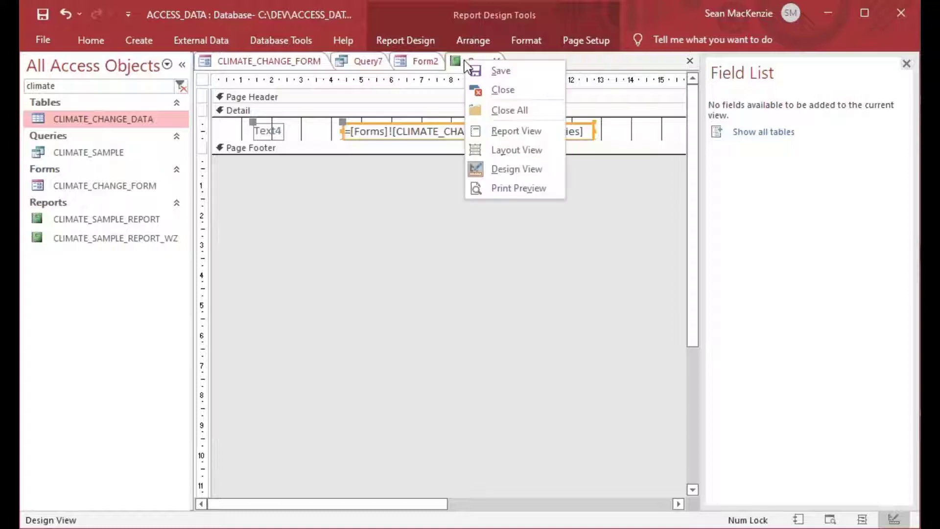
pyautogui.click(518, 188)
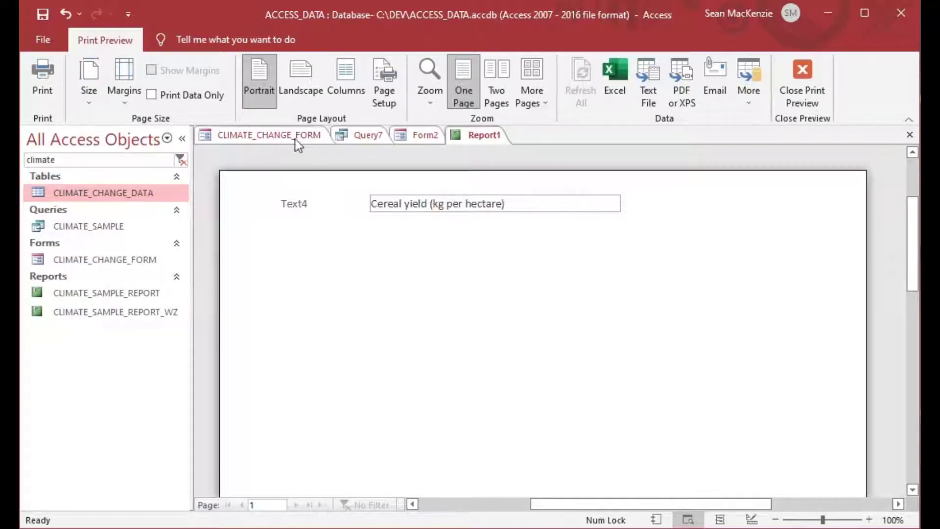
pyautogui.click(277, 132)
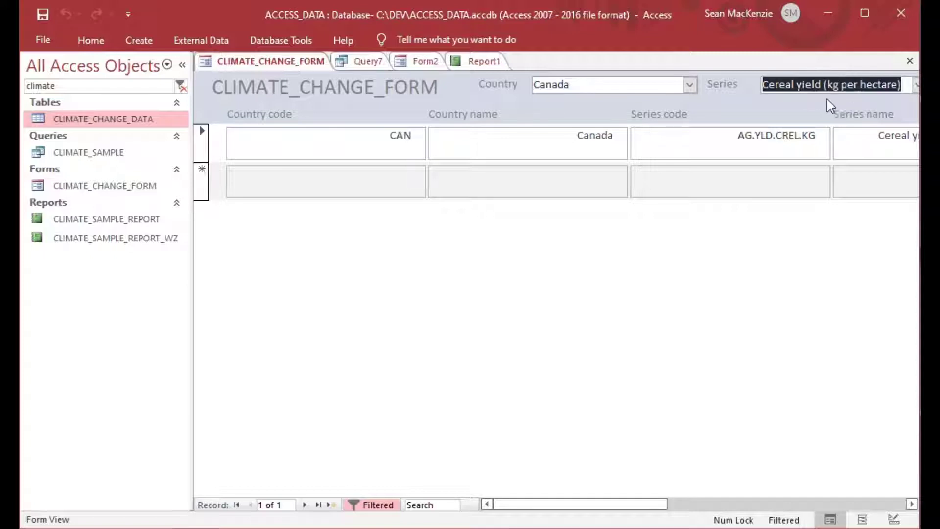
pyautogui.click(475, 61)
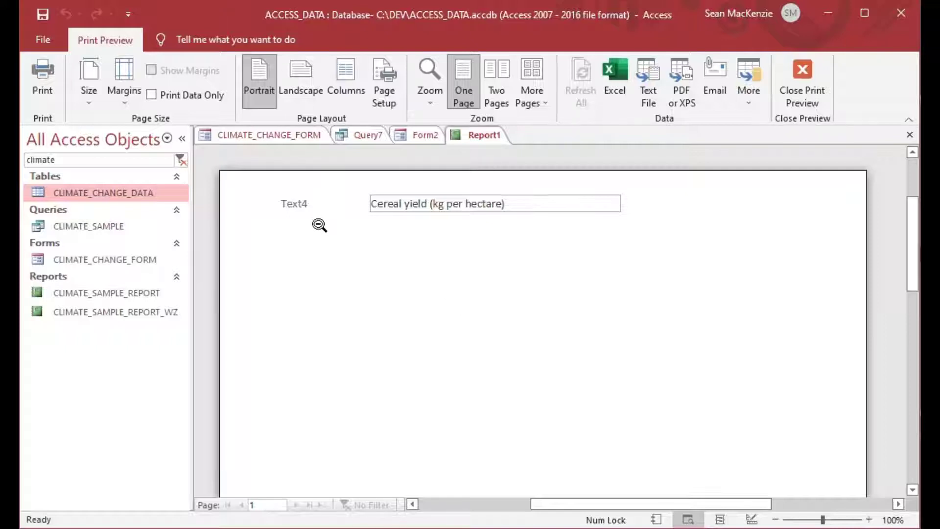
# Step: Switch to the VBA editor and evaluate ?Forms!CLIMATE_CHANGE_FORM!cboCountry in the Immediate window
pyautogui.click(370, 251)
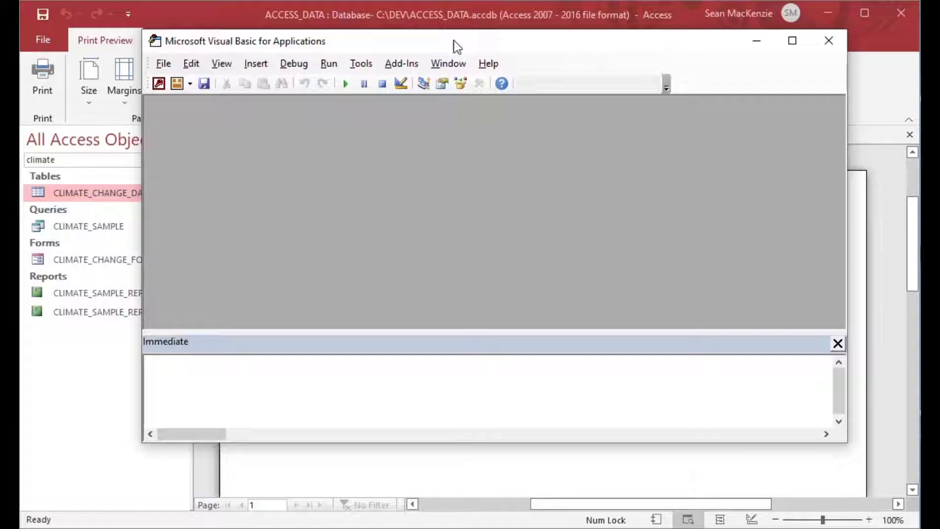
pyautogui.hotkey('alt', 'q')
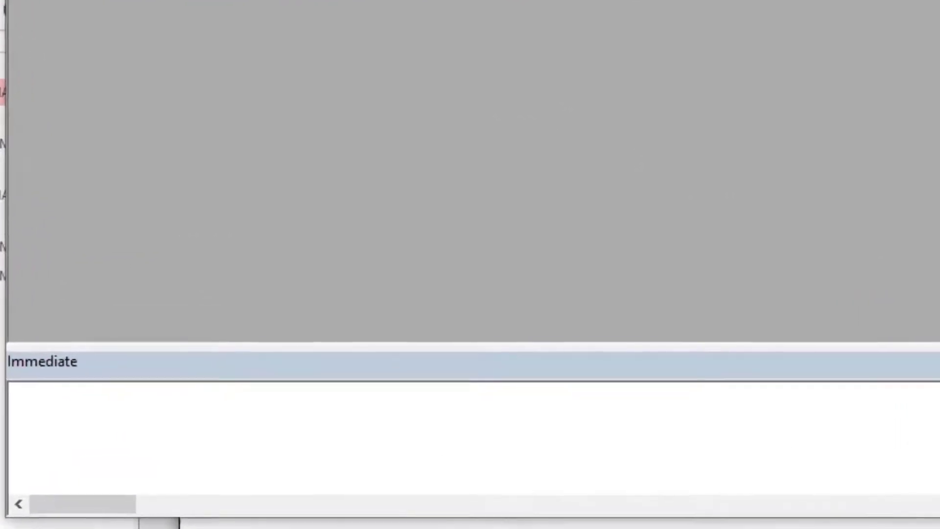
pyautogui.click(193, 398)
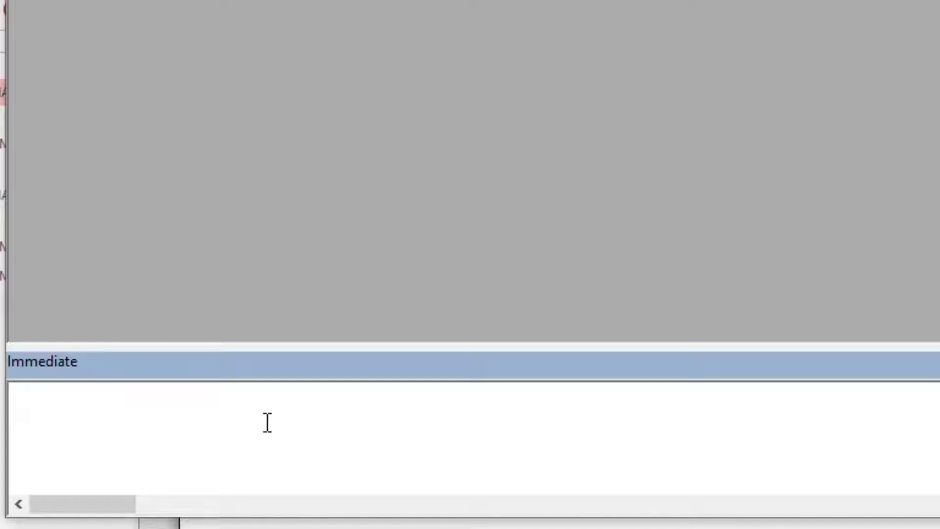
pyautogui.write('?Forms!')
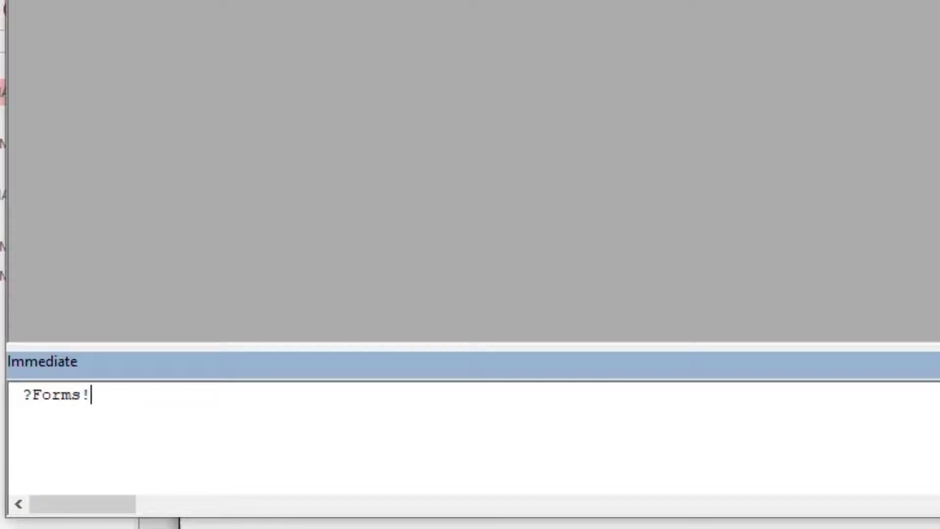
pyautogui.write('CLIMATE_CHANGE')
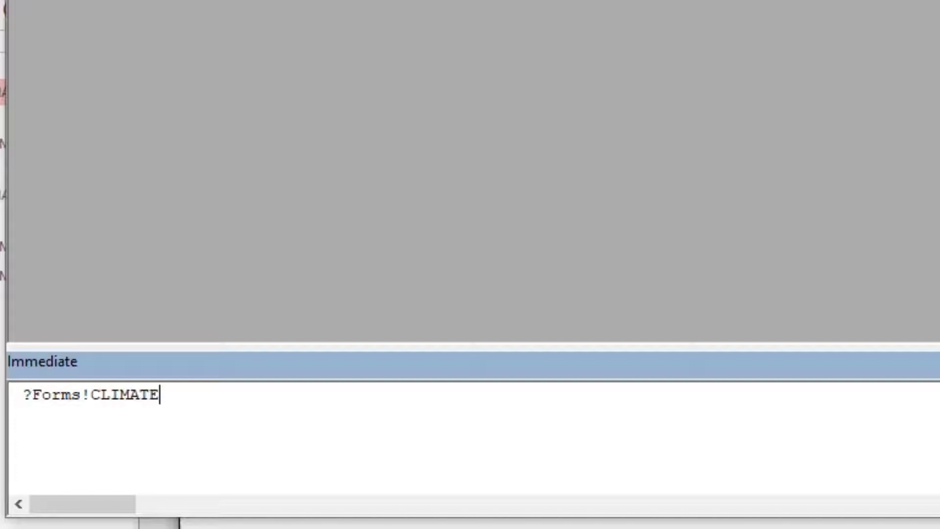
pyautogui.write('ORM!')
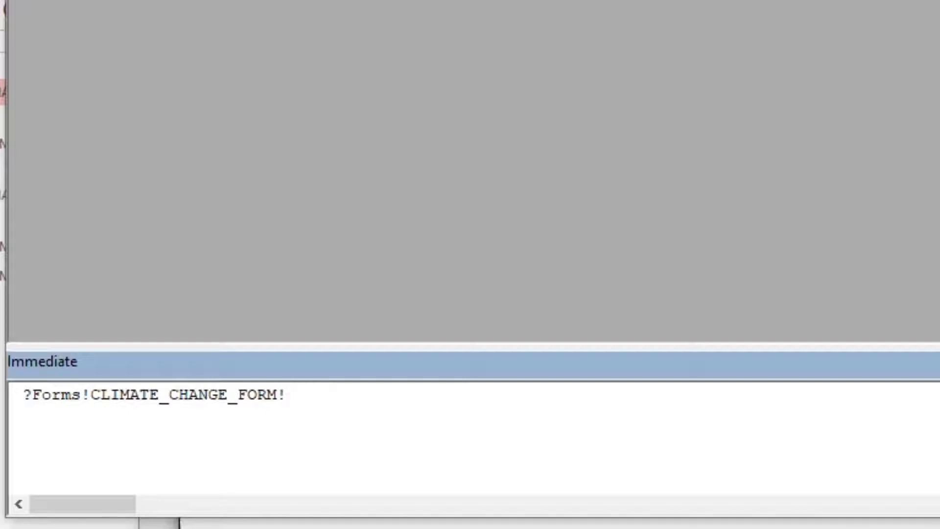
pyautogui.write('cboCountry')
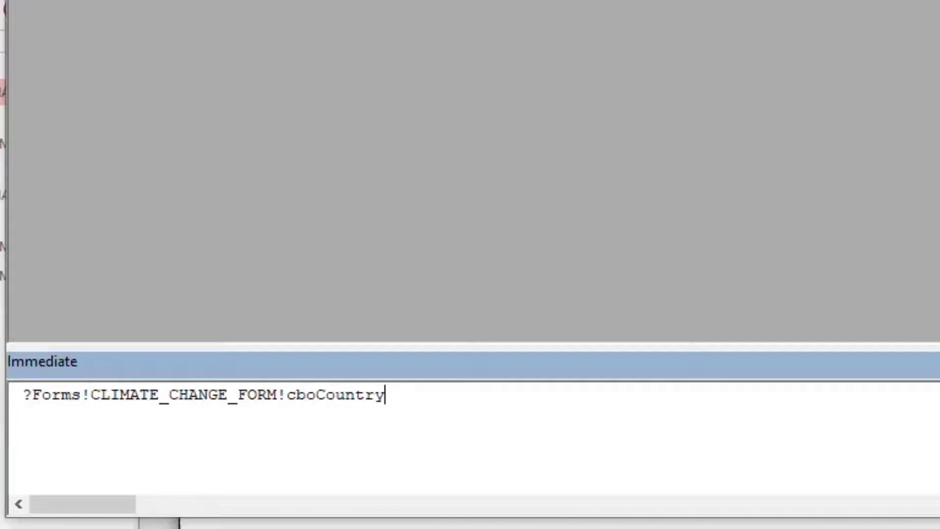
pyautogui.press('Return')
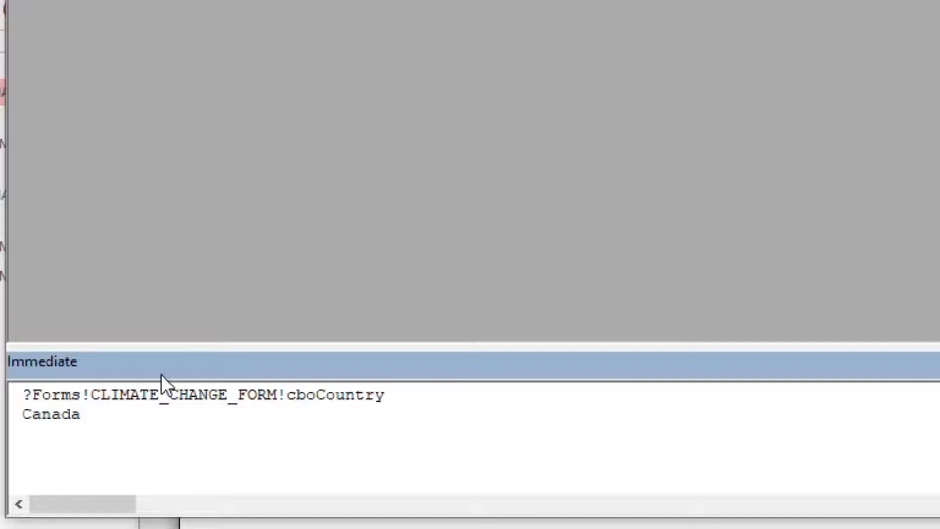
# Step: Extend the Immediate window expression with & ", " & Forms!CLIMATE_CHANGE_FORM!cboSeries and evaluate it again
pyautogui.click(421, 398)
pyautogui.write('& ", " & Forms!')
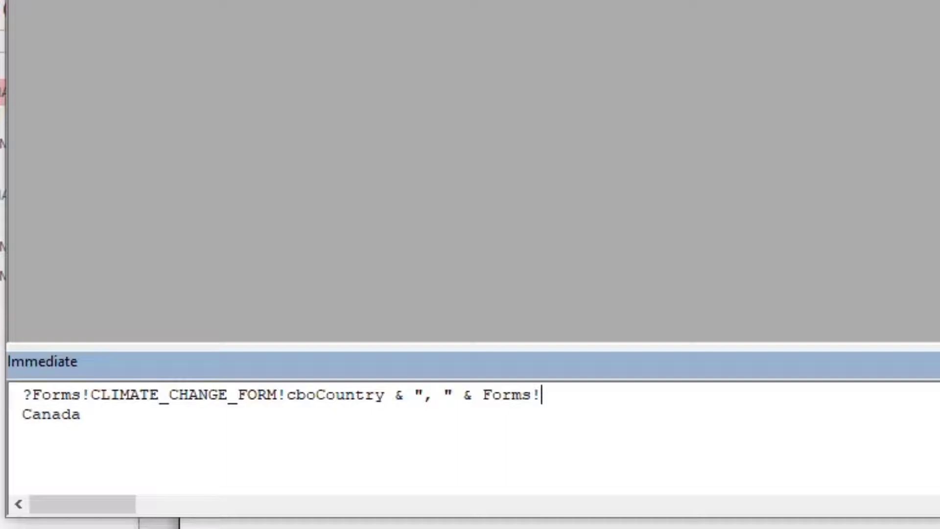
pyautogui.write('CLIMATE')
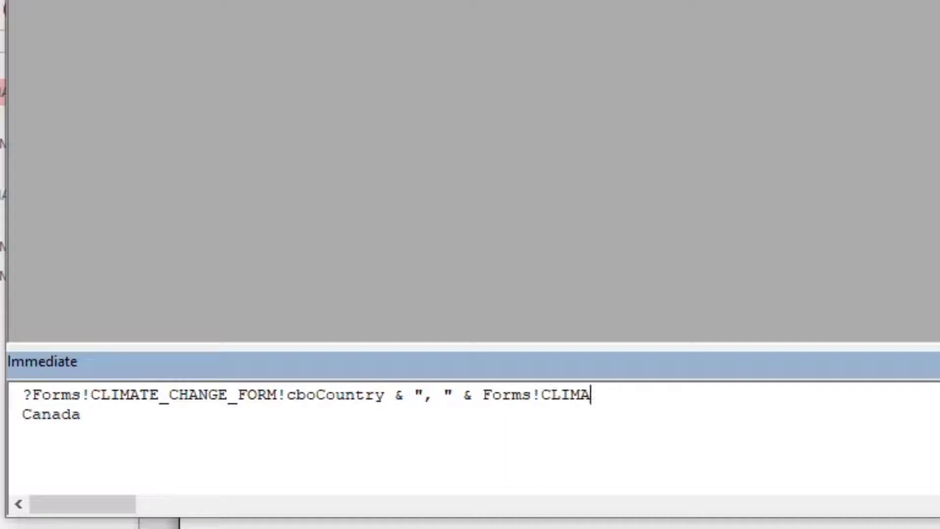
pyautogui.write('_CHANGE_FORM')
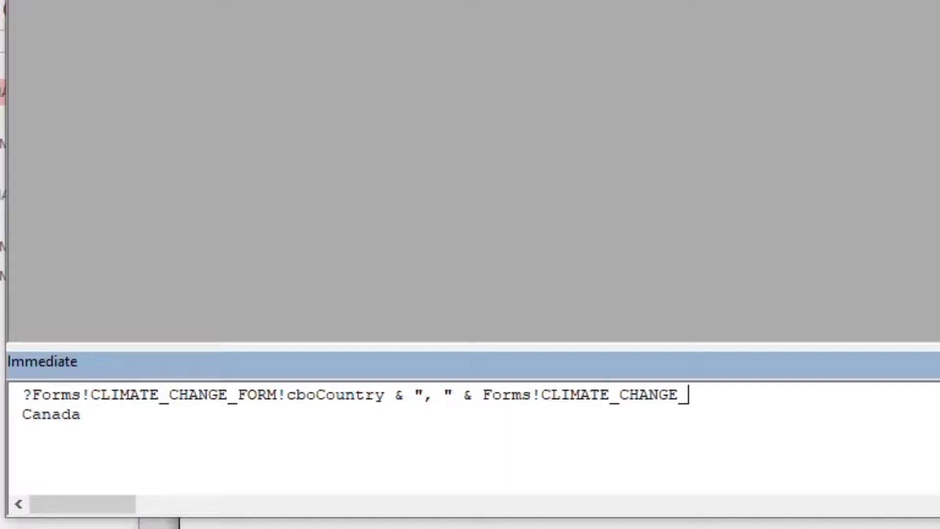
pyautogui.write('!cboSeries')
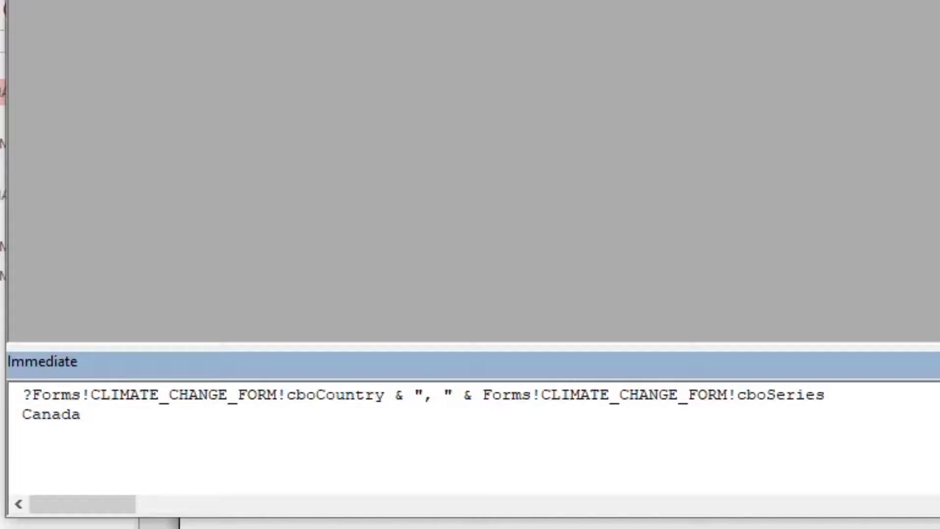
pyautogui.press('Return')
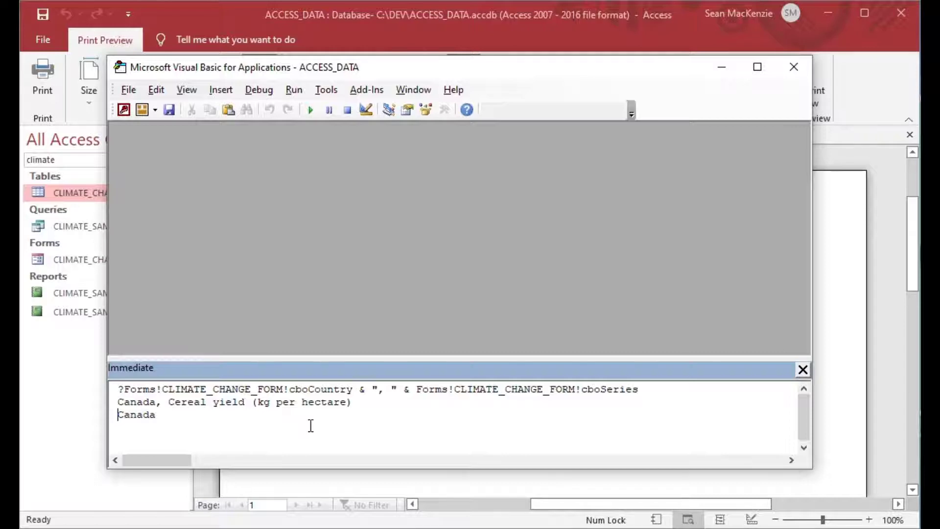
# Step: Close the report's print preview and create a new VBA module containing an empty procedure, Sub PrintStuff()
pyautogui.click(715, 67)
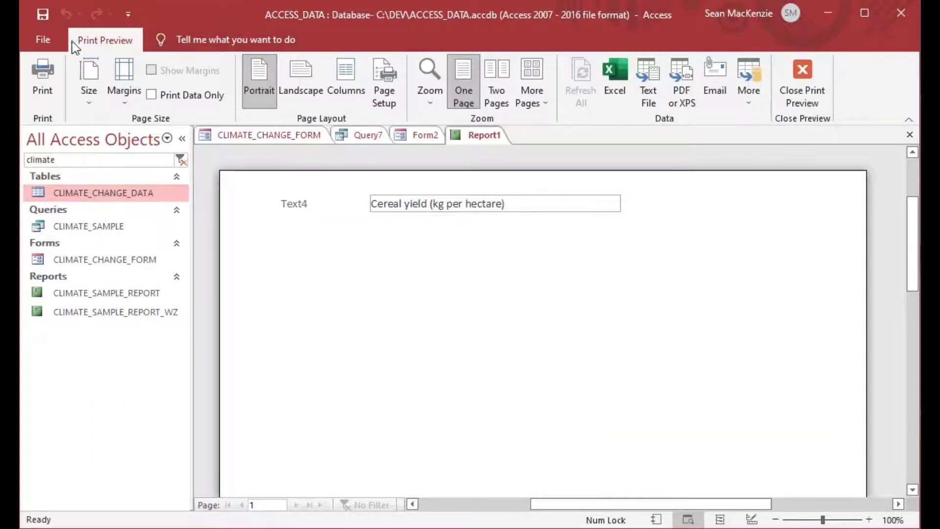
pyautogui.click(801, 78)
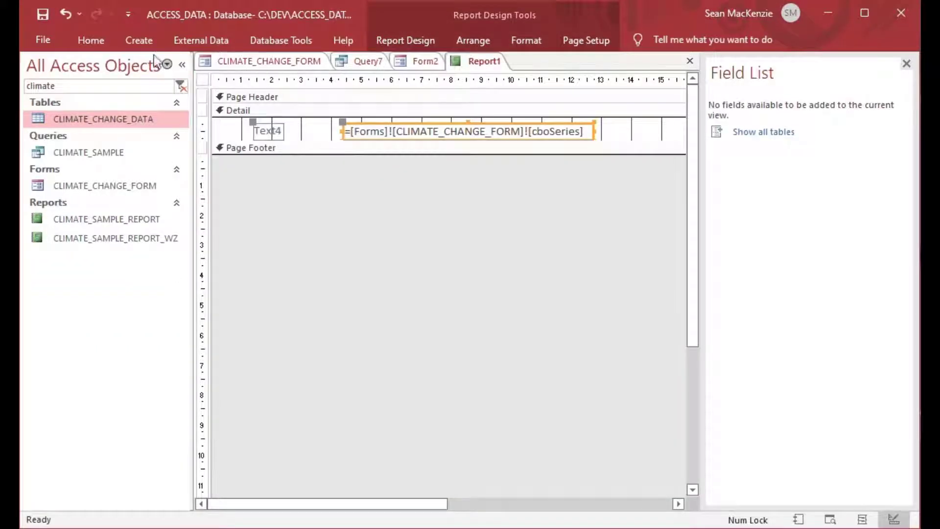
pyautogui.click(132, 43)
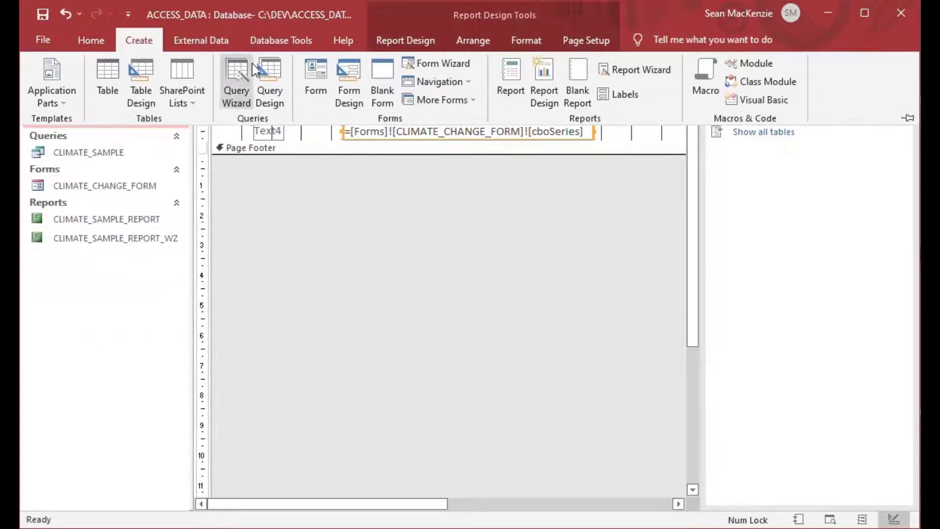
pyautogui.click(750, 64)
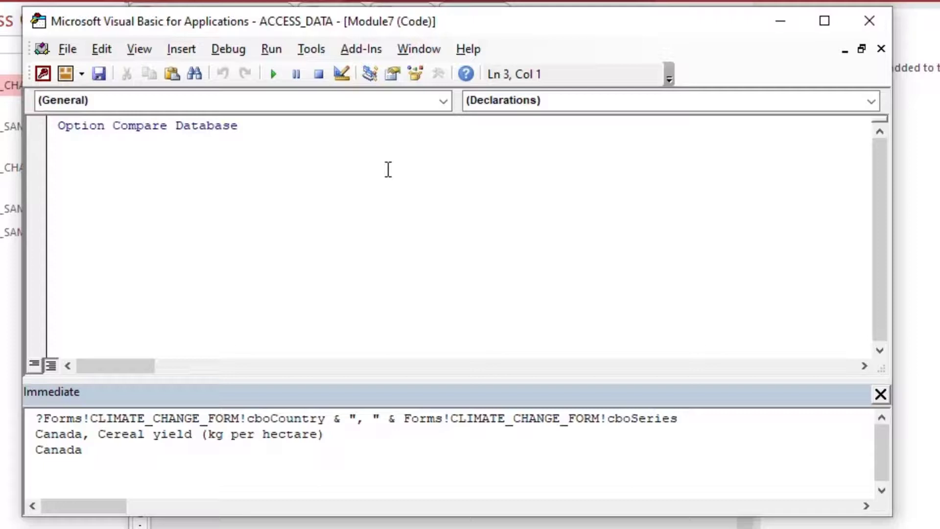
pyautogui.write('Sub Print')
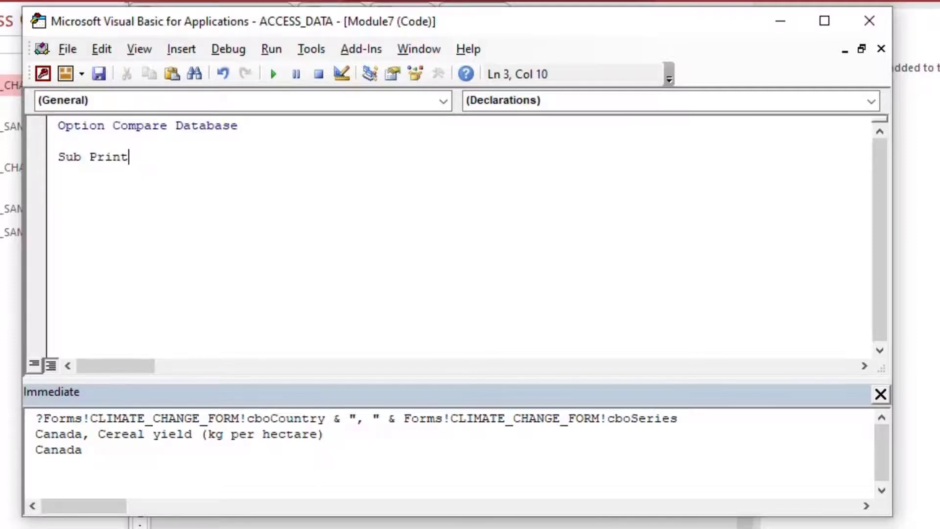
pyautogui.write('Stuff()')
pyautogui.press('Return')
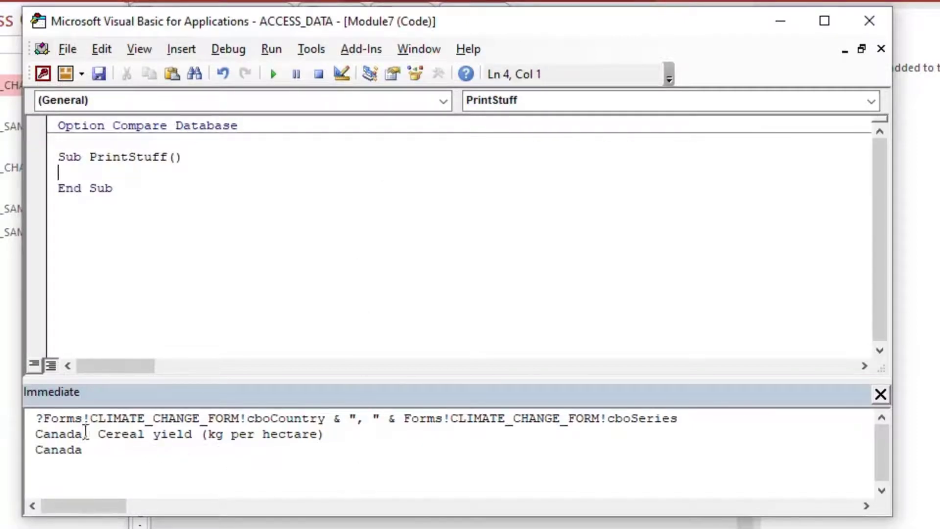
# Step: Declare varRetVal in PrintStuff and assign it the combined cboCountry and cboSeries expression copied from the Immediate window
pyautogui.moveTo(44, 420); pyautogui.dragTo(698, 418)
pyautogui.hotkey('ctrl', 'c')
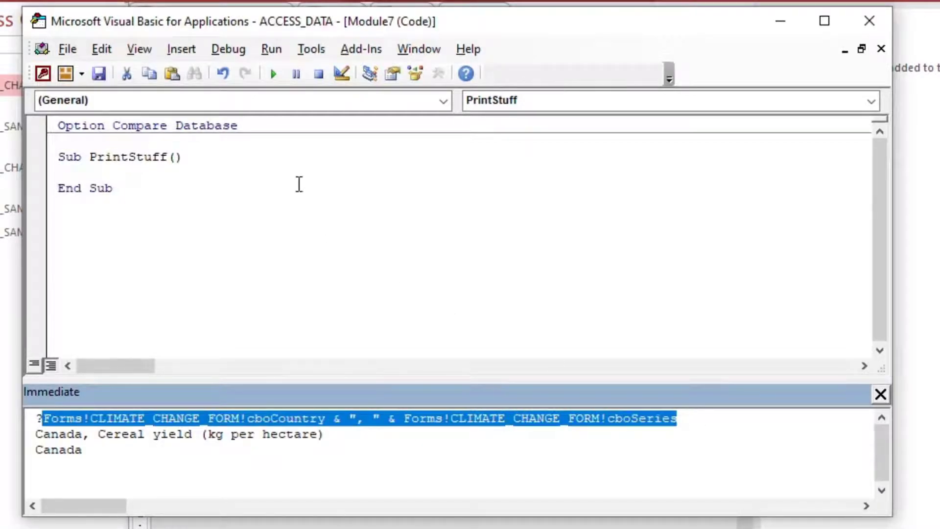
pyautogui.click(307, 170)
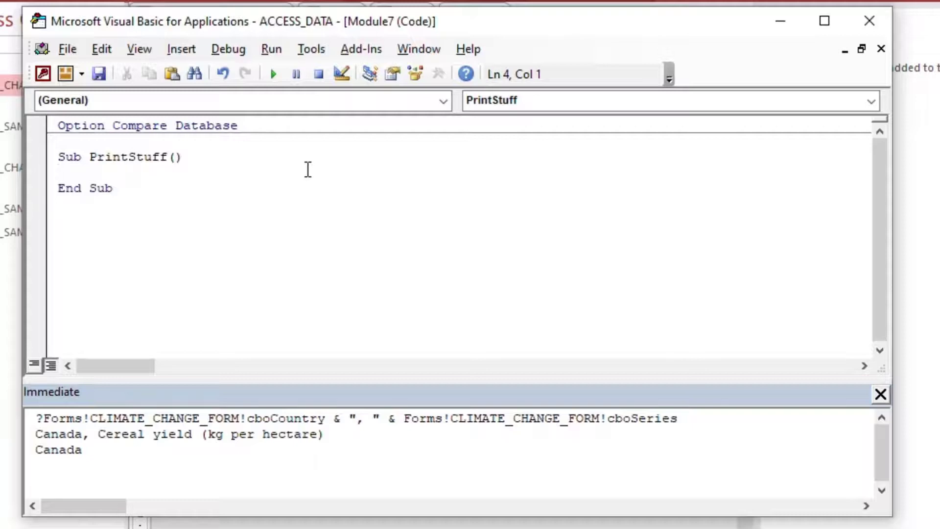
pyautogui.write('Dim var')
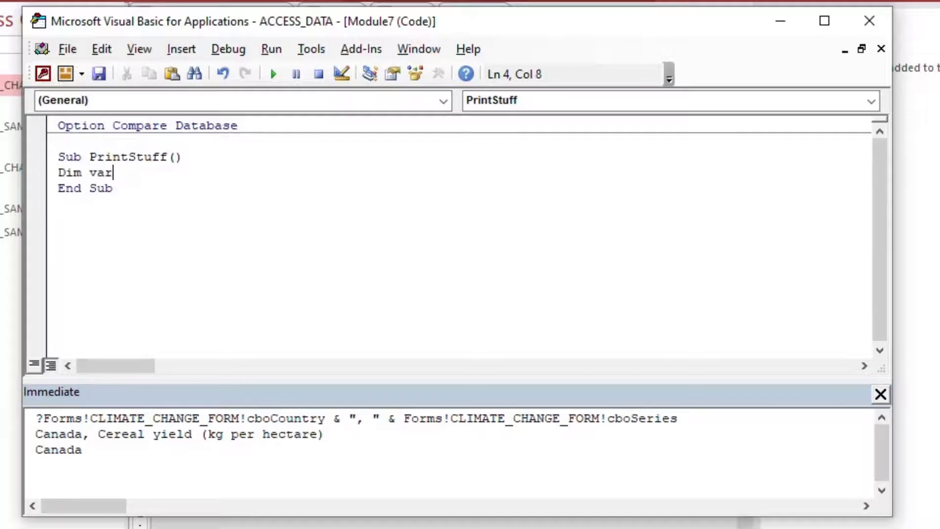
pyautogui.write('RetVal')
pyautogui.press('Return')
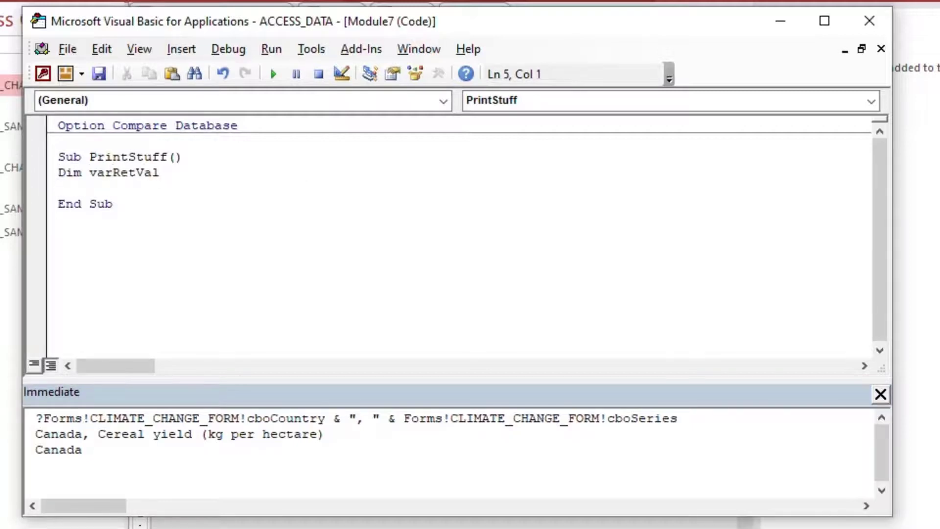
pyautogui.press('Tab')
pyautogui.write('varRetVal ')
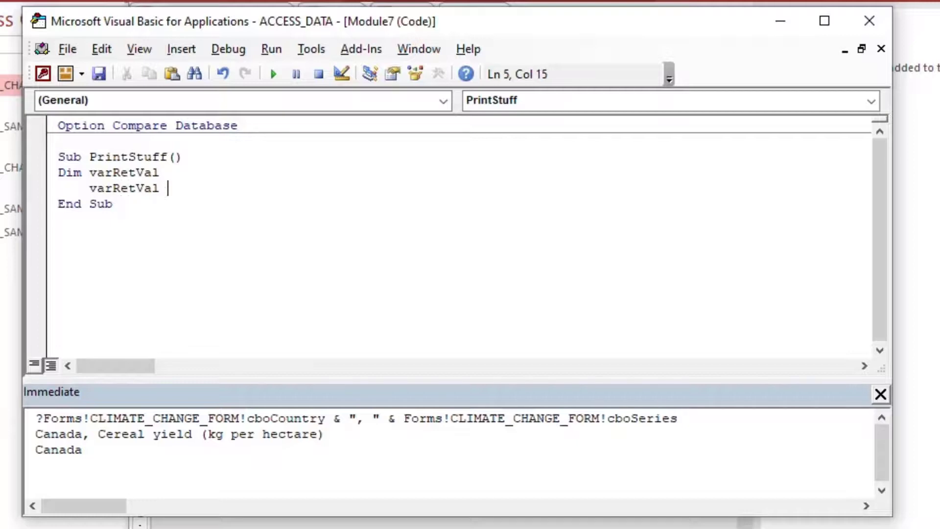
pyautogui.write('=')
pyautogui.hotkey('ctrl', 'v')
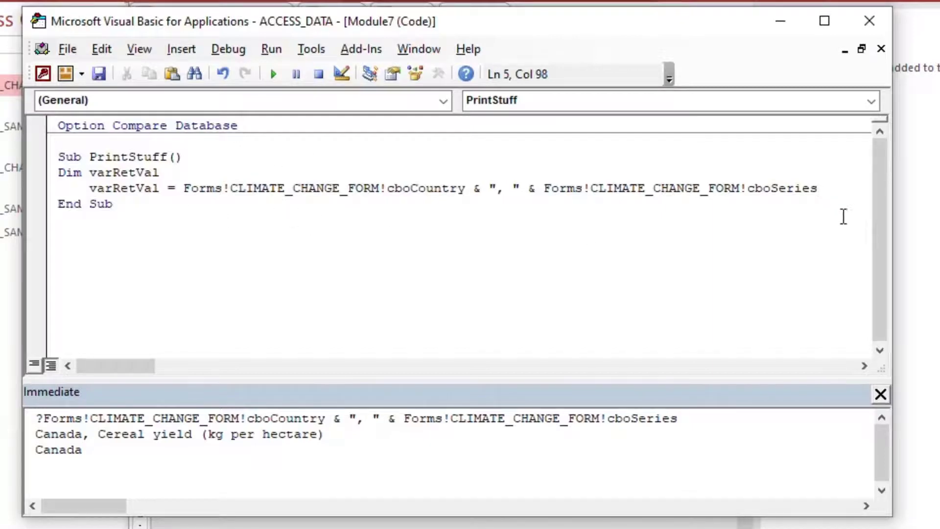
# Step: Add the line Debug.Print varRetVal below the assignment in PrintStuff
pyautogui.press('Return')
pyautogui.write('D')
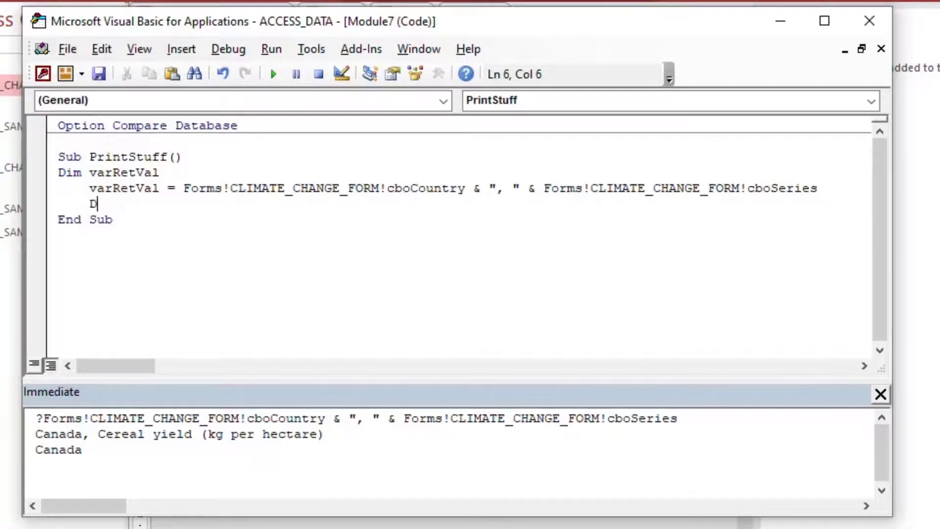
pyautogui.write('ebug.pri')
pyautogui.press('Tab')
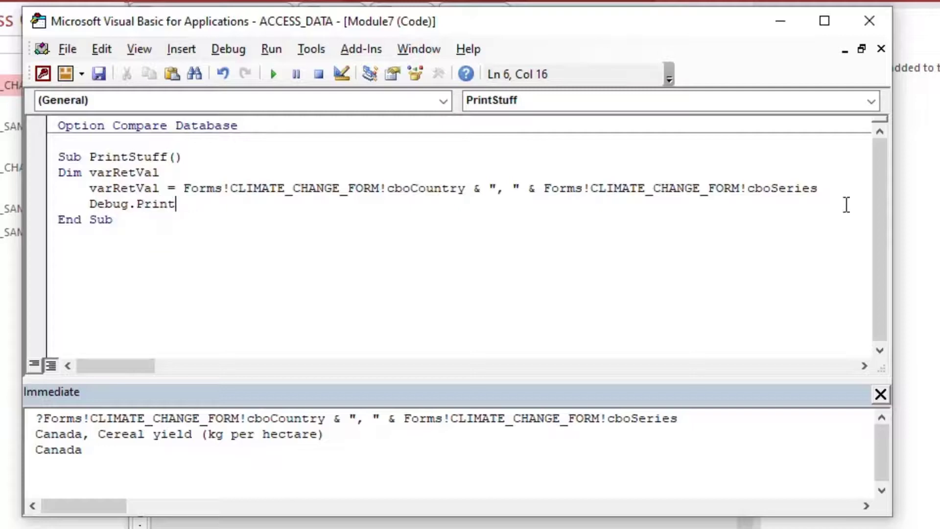
pyautogui.write('varRetVal')
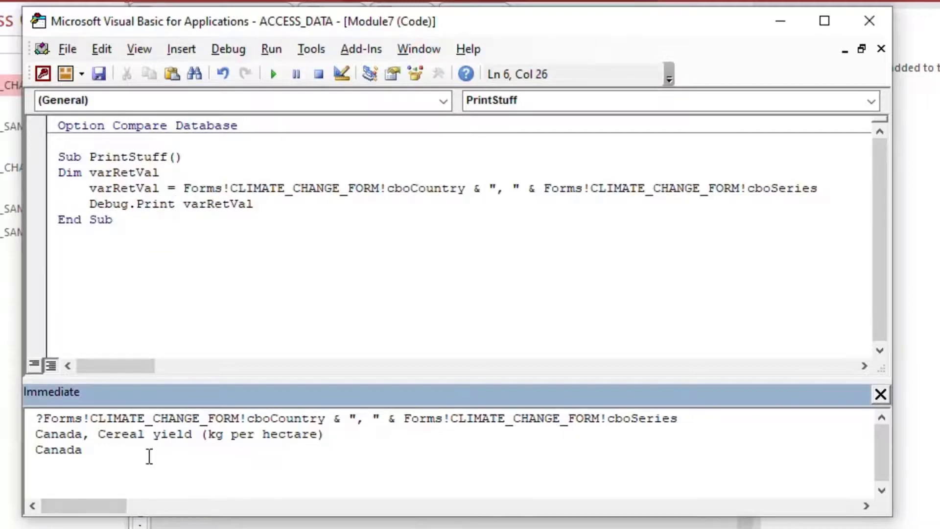
# Step: Clear the Immediate window, run the PrintStuff procedure and check its printed output against the form references in the code
pyautogui.moveTo(147, 456); pyautogui.dragTo(8, 416)
pyautogui.press('Delete')
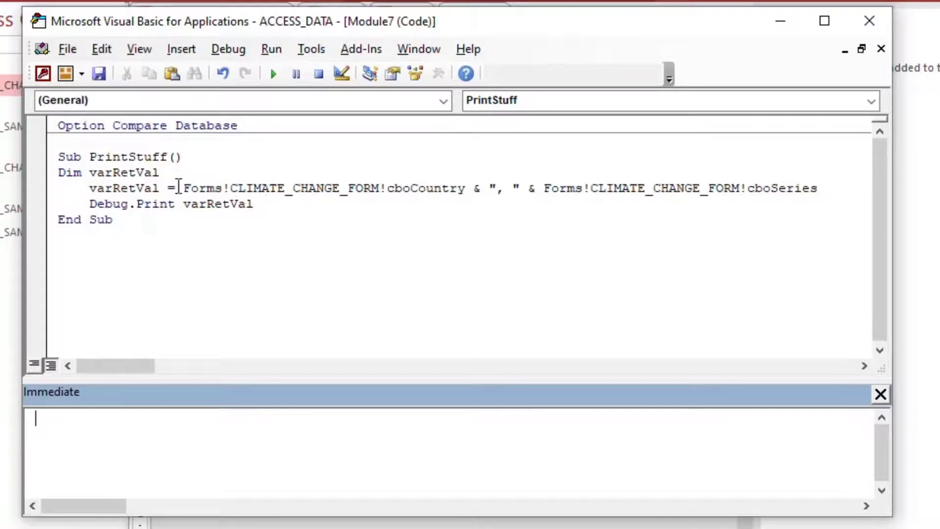
pyautogui.moveTo(184, 188); pyautogui.dragTo(466, 188)
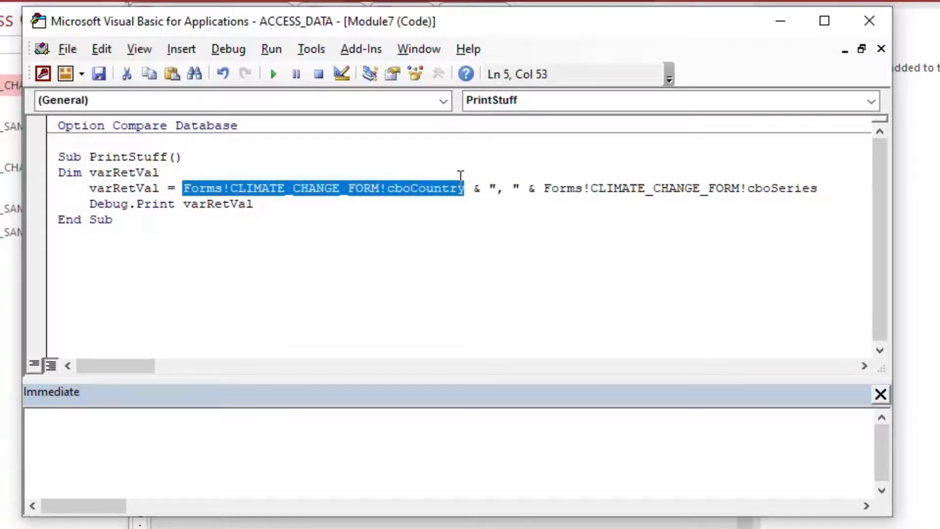
pyautogui.click(307, 216)
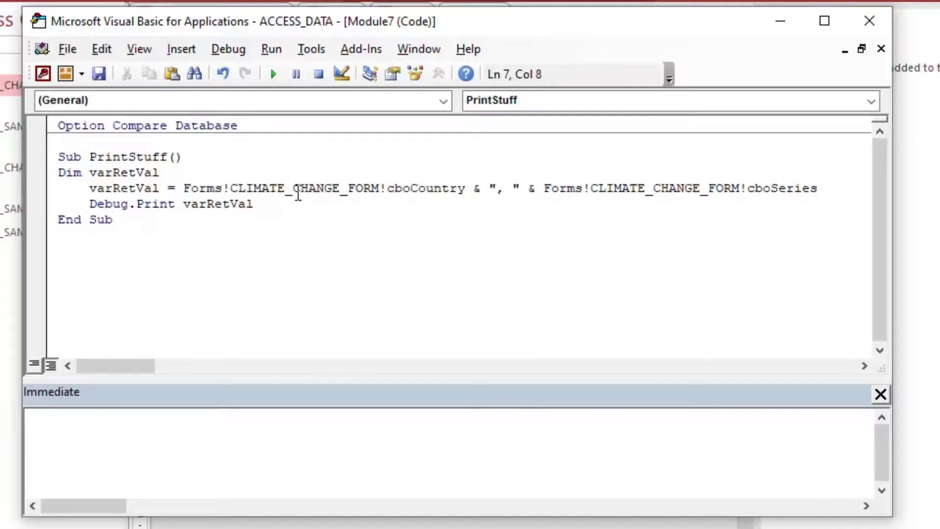
pyautogui.click(274, 75)
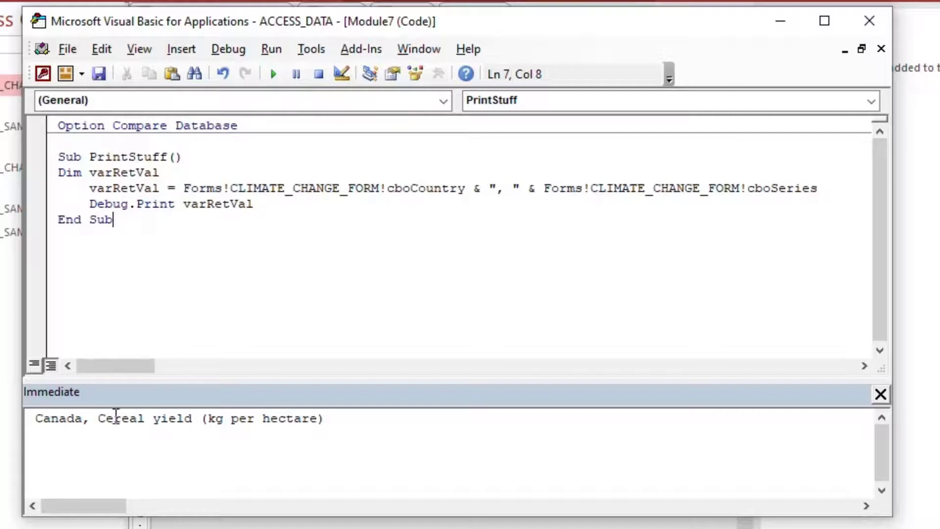
pyautogui.moveTo(35, 421); pyautogui.dragTo(330, 424)
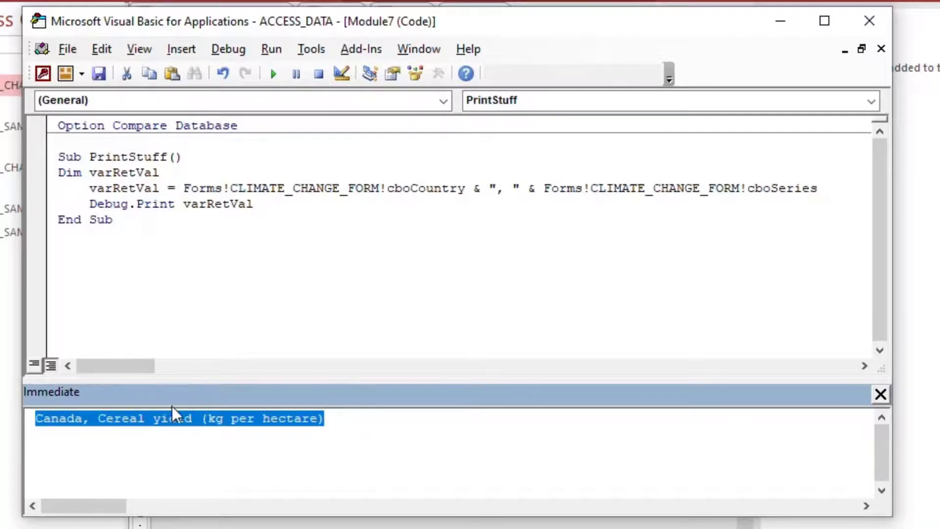
pyautogui.click(323, 204)
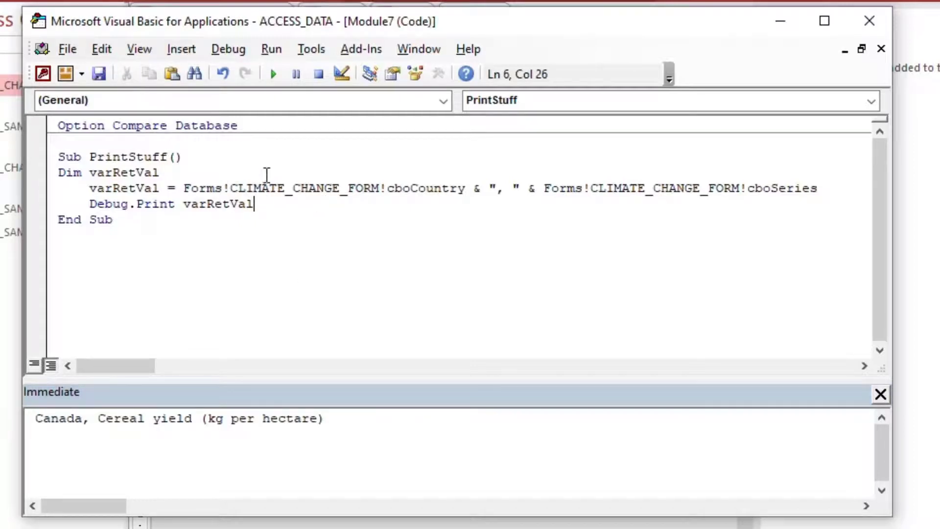
# Step: Replace the exclamation mark after the first Forms in the varRetVal assignment with a dot
pyautogui.click(291, 169)
pyautogui.click(511, 206)
pyautogui.click(221, 188)
pyautogui.press('Delete')
pyautogui.write('.')
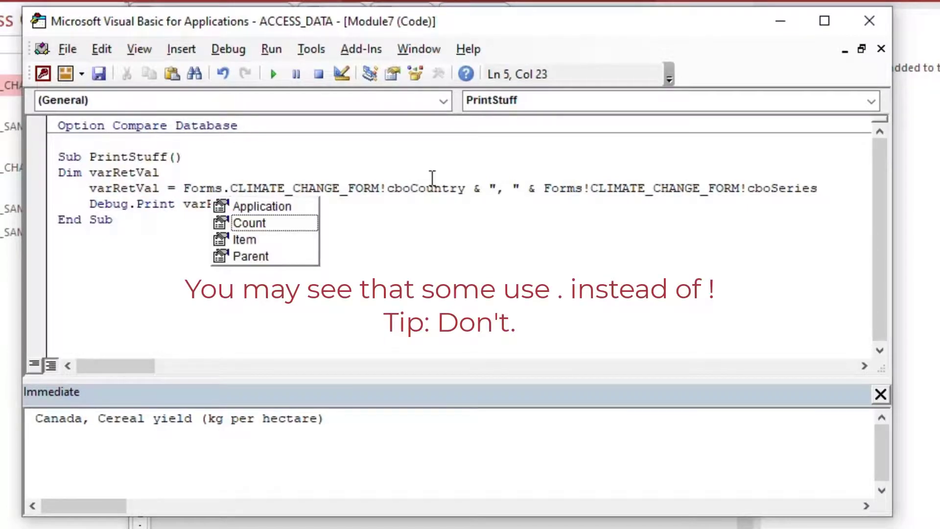
# Step: Replace the exclamation mark before cboCountry in the varRetVal assignment with a dot
pyautogui.press('Right')
pyautogui.press('Right')
pyautogui.press('Right')
pyautogui.press('Right')
pyautogui.press('Right')
pyautogui.press('Right')
pyautogui.press('Right')
pyautogui.press('Right')
pyautogui.press('Right')
pyautogui.press('Right')
pyautogui.press('Right')
pyautogui.press('Right')
pyautogui.press('Right')
pyautogui.press('Right')
pyautogui.press('Right')
pyautogui.press('Right')
pyautogui.press('Right')
pyautogui.press('Right')
pyautogui.press('Delete')
pyautogui.write('.')
# Step: Replace both exclamation marks in the cboSeries reference with dots, giving Forms.CLIMATE_CHANGE_FORM.cboSeries
pyautogui.press('Right')
pyautogui.press('Right')
pyautogui.press('Right')
pyautogui.press('Right')
pyautogui.press('Right')
pyautogui.press('Right')
pyautogui.press('Right')
pyautogui.press('Right')
pyautogui.press('Right')
pyautogui.press('Right')
pyautogui.press('Right')
pyautogui.press('Right')
pyautogui.press('Right')
pyautogui.press('Right')
pyautogui.press('Right')
pyautogui.press('Right')
pyautogui.press('Right')
pyautogui.press('Right')
pyautogui.press('Right')
pyautogui.press('Right')
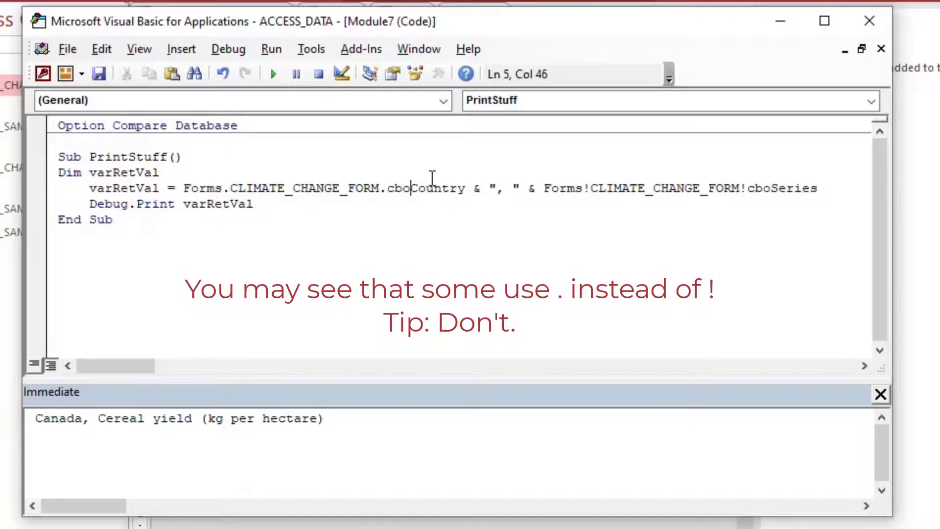
pyautogui.press('Left')
pyautogui.press('Delete')
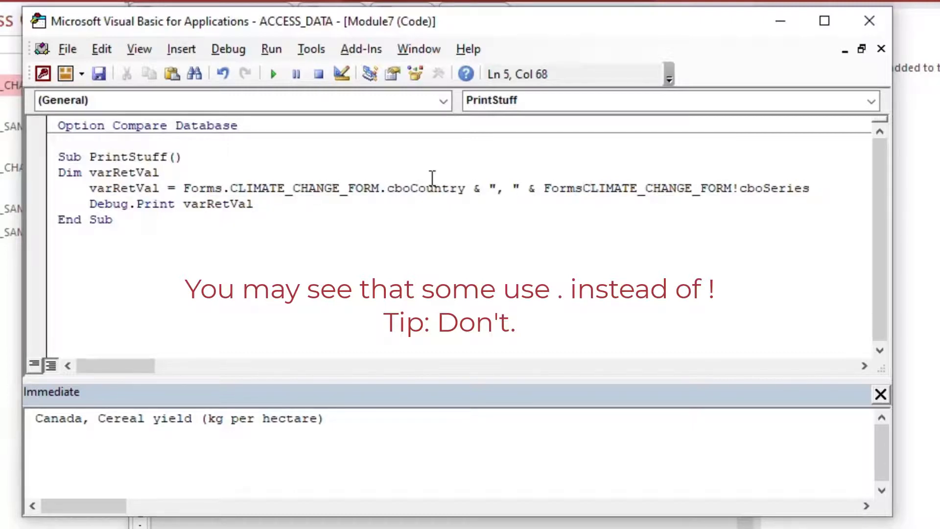
pyautogui.write('.')
pyautogui.press('Right')
pyautogui.press('Right')
pyautogui.press('Right')
pyautogui.press('Right')
pyautogui.press('Right')
pyautogui.press('Right')
pyautogui.press('Right')
pyautogui.press('Right')
pyautogui.press('Right')
pyautogui.press('Right')
pyautogui.press('Right')
pyautogui.press('Right')
pyautogui.press('Right')
pyautogui.press('Right')
pyautogui.press('Right')
pyautogui.press('Right')
pyautogui.press('Right')
pyautogui.press('Right')
pyautogui.press('Right')
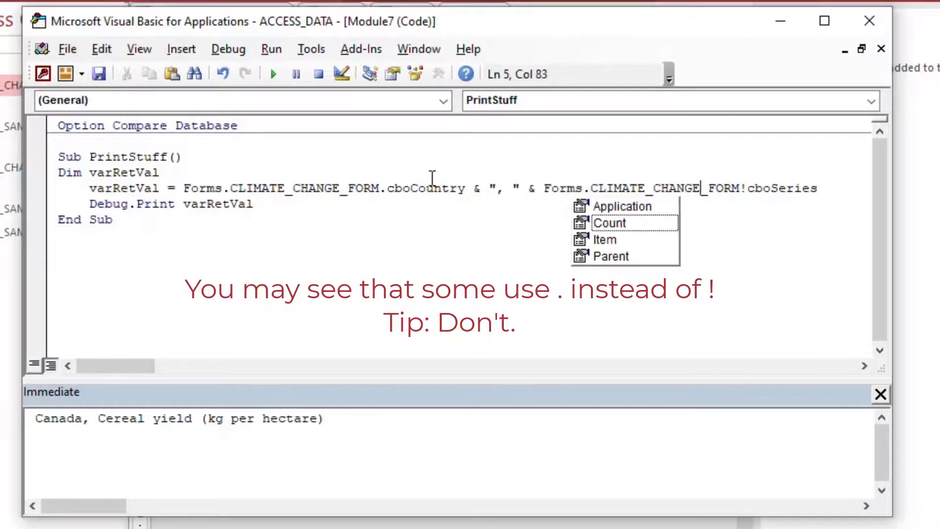
pyautogui.press('Delete')
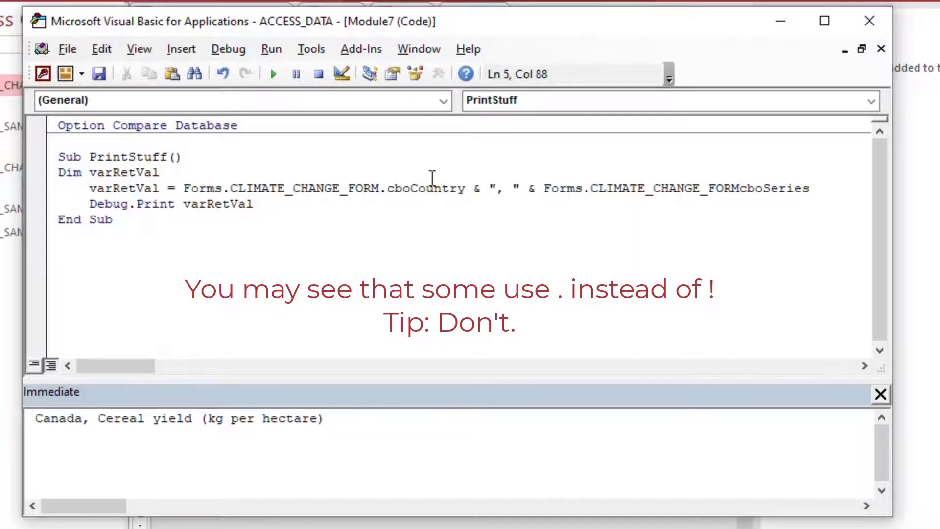
pyautogui.write('.')
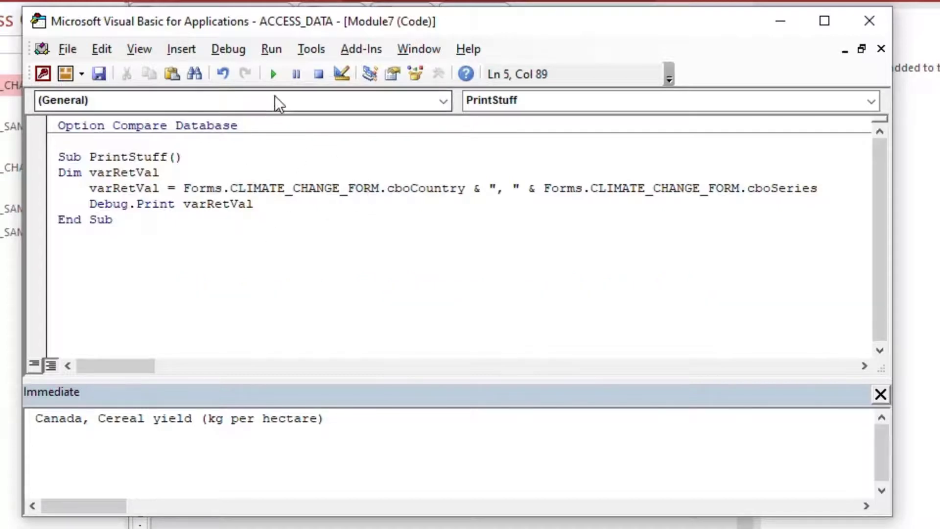
# Step: Save all changed database objects, accepting the suggested names such as Query7 and Module7
pyautogui.click(268, 173)
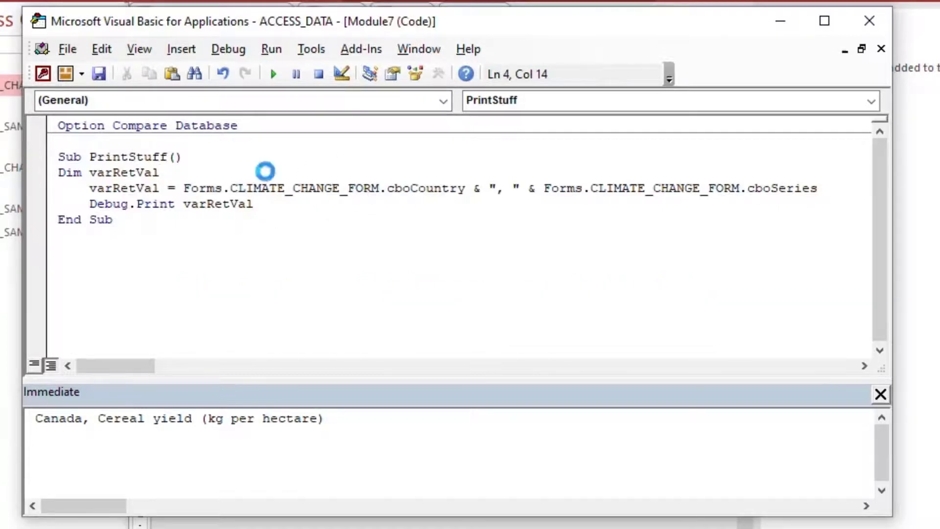
pyautogui.click(387, 283)
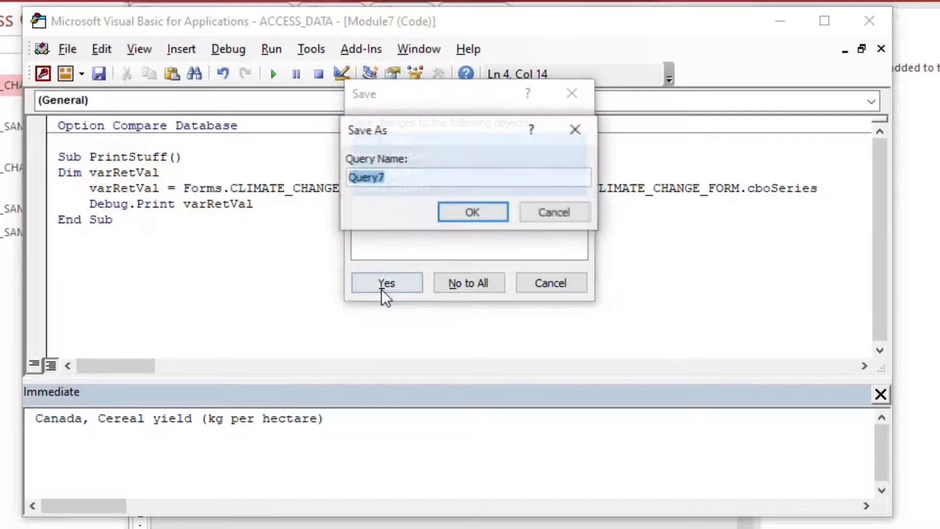
pyautogui.click(447, 220)
pyautogui.click(472, 213)
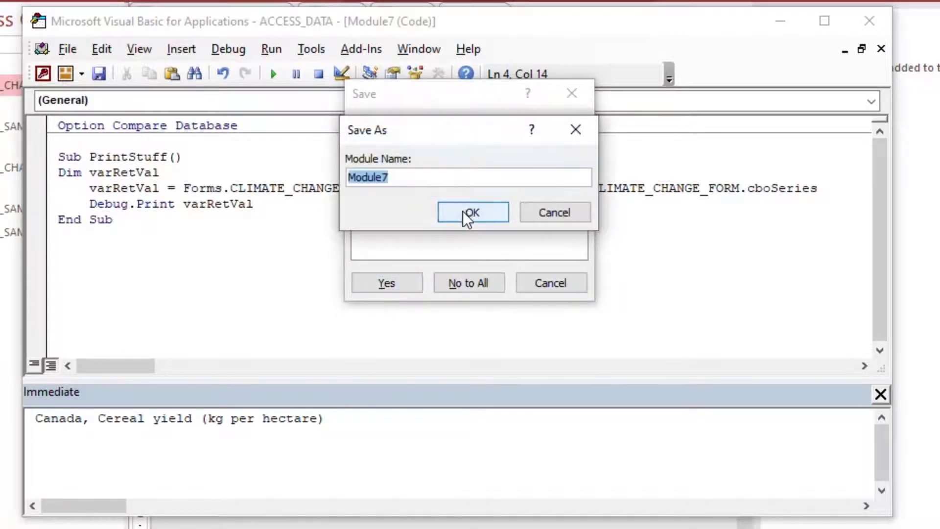
pyautogui.click(473, 212)
pyautogui.click(464, 211)
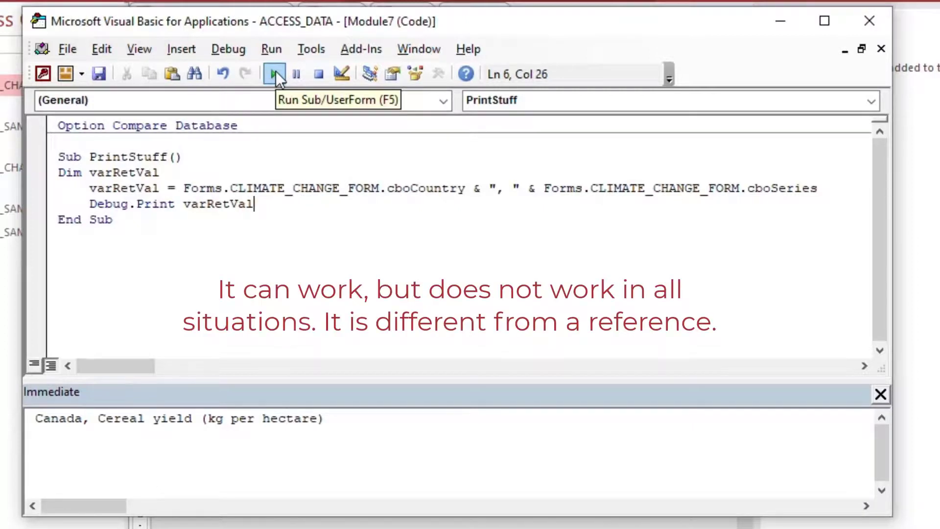
# Step: Test the dot references by running PrintStuff, clearing the Immediate window and running the procedure again
pyautogui.click(276, 71)
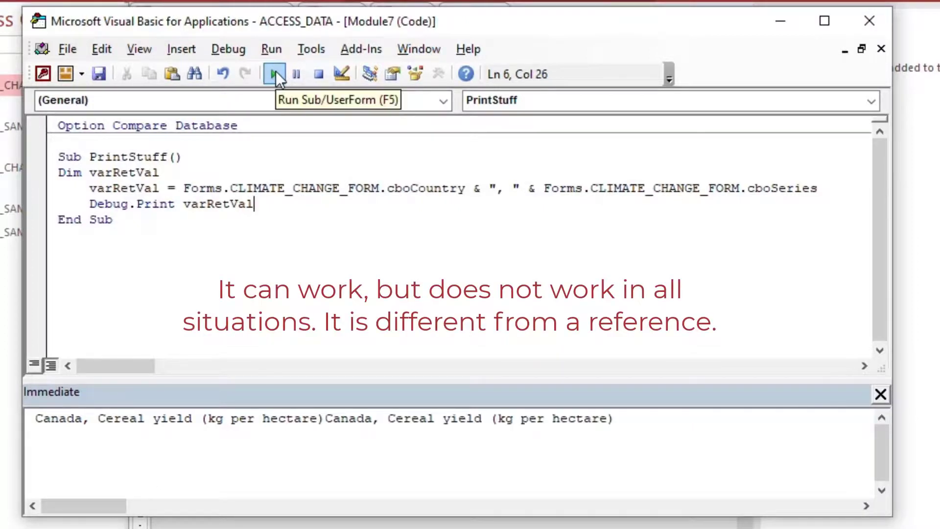
pyautogui.click(636, 422)
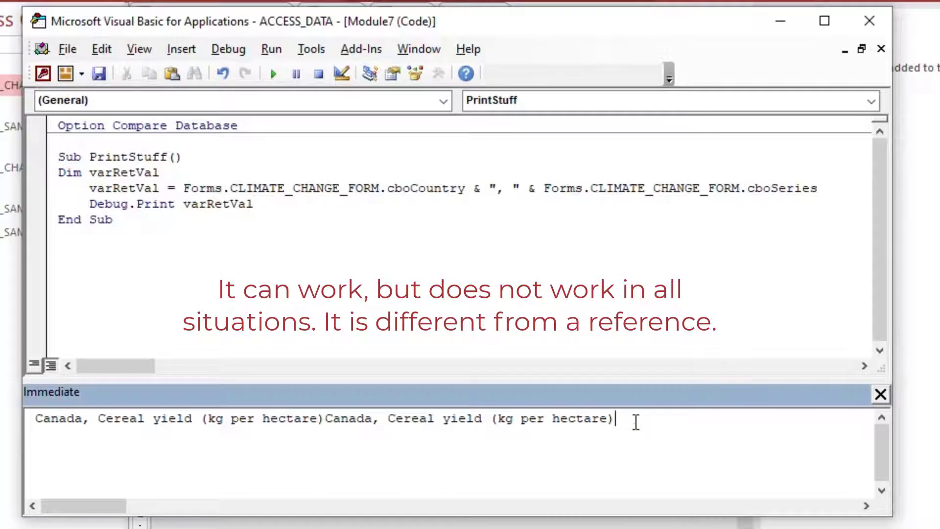
pyautogui.hotkey('ctrl', 'a')
pyautogui.press('Delete')
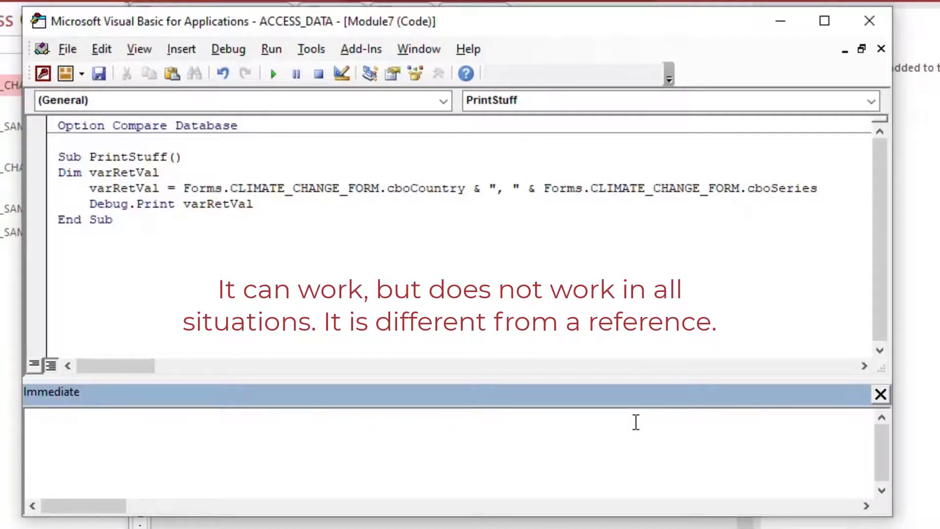
pyautogui.click(296, 176)
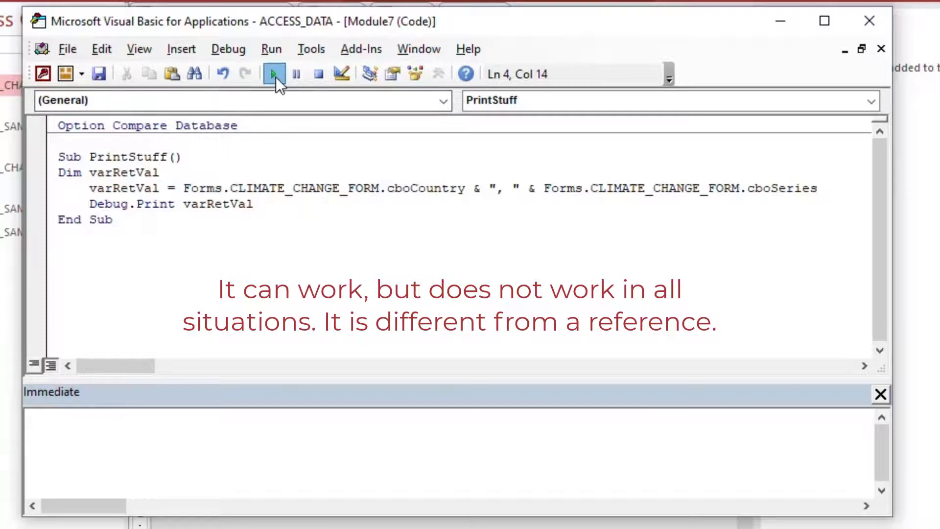
pyautogui.click(275, 74)
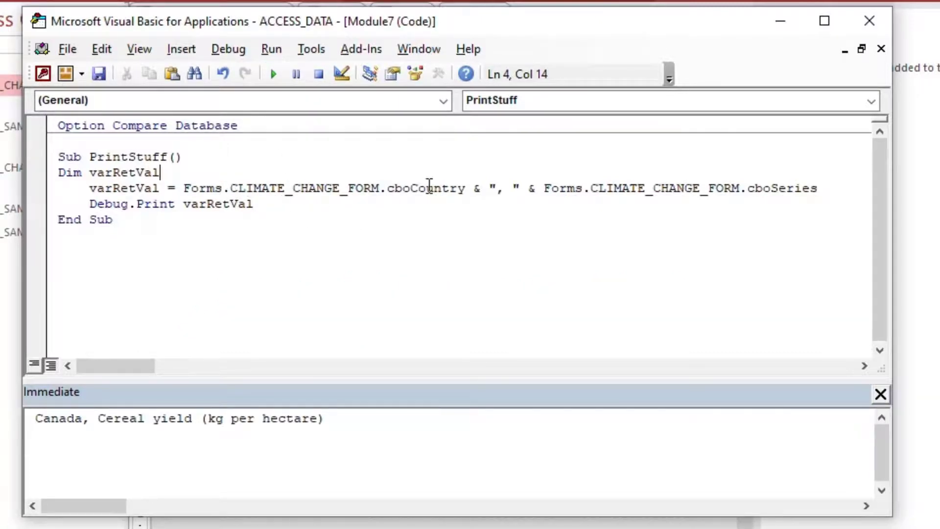
# Step: Change both dots in the cboCountry reference back to exclamation marks, giving Forms!CLIMATE_CHANGE_FORM!cboCountry
pyautogui.click(230, 188)
pyautogui.hotkey('shift', 'Left')
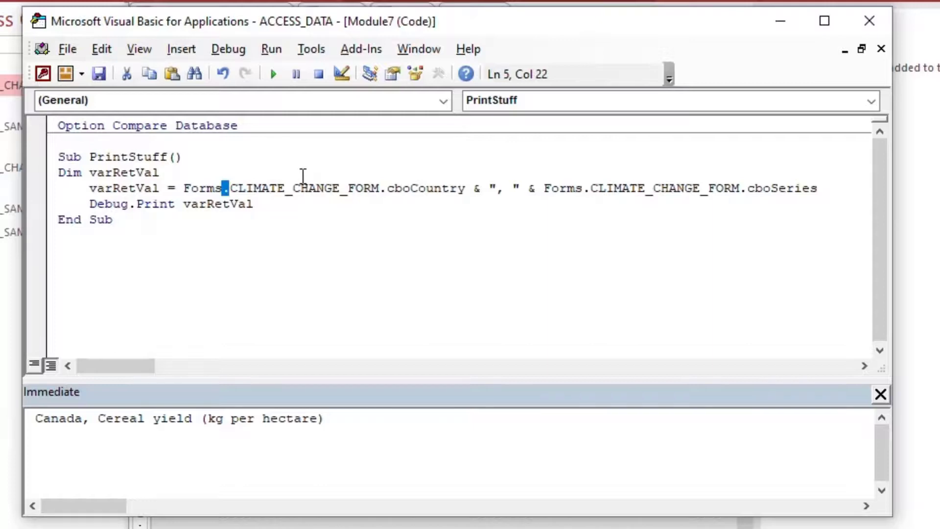
pyautogui.press('Delete')
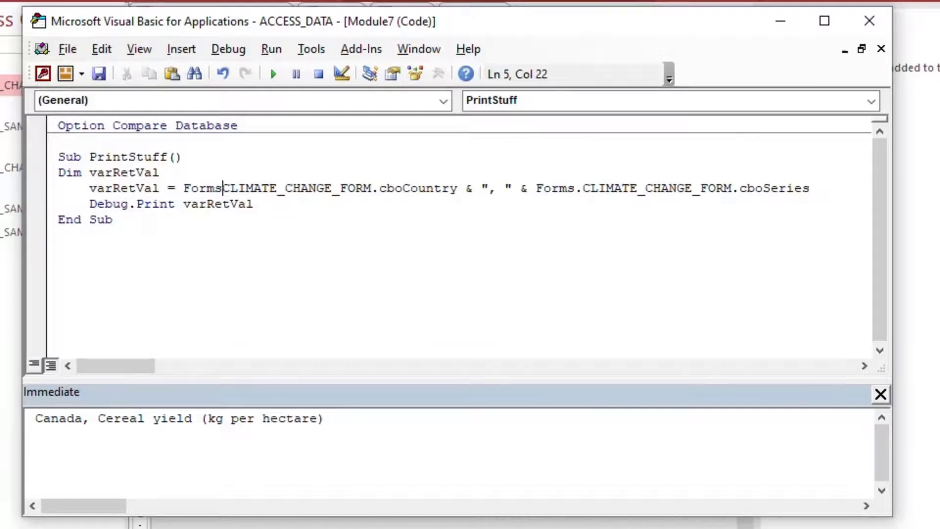
pyautogui.write('!')
pyautogui.press('Right')
pyautogui.press('Right')
pyautogui.press('Right')
pyautogui.press('Right')
pyautogui.press('Right')
pyautogui.press('Right')
pyautogui.press('Right')
pyautogui.press('Right')
pyautogui.press('Right')
pyautogui.press('Right')
pyautogui.press('Right')
pyautogui.press('Right')
pyautogui.press('Right')
pyautogui.press('Right')
pyautogui.press('Right')
pyautogui.press('Right')
pyautogui.press('Right')
pyautogui.press('Right')
pyautogui.press('Right')
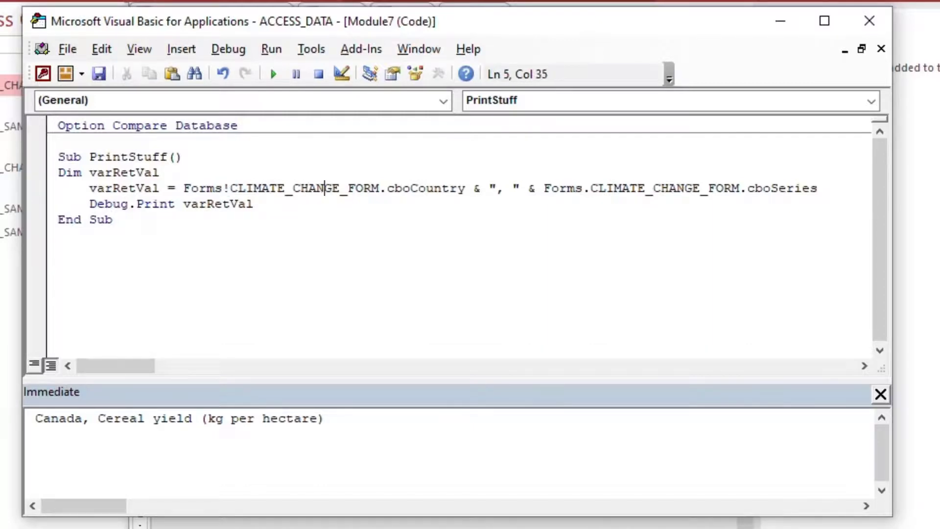
pyautogui.press('Delete')
pyautogui.write('!')
# Step: Change the dots in the cboSeries reference back to exclamation marks, giving Forms!CLIMATE_CHANGE_FORM!cboSeries, and run PrintStuff
pyautogui.press('Right')
pyautogui.press('Right')
pyautogui.press('Right')
pyautogui.press('Right')
pyautogui.press('Right')
pyautogui.press('Right')
pyautogui.press('Right')
pyautogui.press('Right')
pyautogui.press('Right')
pyautogui.press('Right')
pyautogui.press('Right')
pyautogui.press('Right')
pyautogui.press('Right')
pyautogui.press('Right')
pyautogui.press('Right')
pyautogui.press('Right')
pyautogui.press('Right')
pyautogui.press('Right')
pyautogui.press('Right')
pyautogui.press('Right')
pyautogui.press('Right')
pyautogui.press('Right')
pyautogui.press('Right')
pyautogui.press('Right')
pyautogui.press('Right')
pyautogui.press('Right')
pyautogui.press('Right')
pyautogui.press('Left')
pyautogui.press('BackSpace')
pyautogui.write('!')
pyautogui.press('Right')
pyautogui.press('Right')
pyautogui.press('Right')
pyautogui.press('Right')
pyautogui.press('Right')
pyautogui.press('Right')
pyautogui.press('Right')
pyautogui.press('Right')
pyautogui.press('Right')
pyautogui.press('Right')
pyautogui.press('Right')
pyautogui.press('Right')
pyautogui.press('Right')
pyautogui.press('Right')
pyautogui.press('Right')
pyautogui.press('Right')
pyautogui.press('Right')
pyautogui.press('Right')
pyautogui.press('Right')
pyautogui.press('Right')
pyautogui.press('BackSpace')
pyautogui.write('!')
pyautogui.click(348, 205)
pyautogui.click(272, 74)
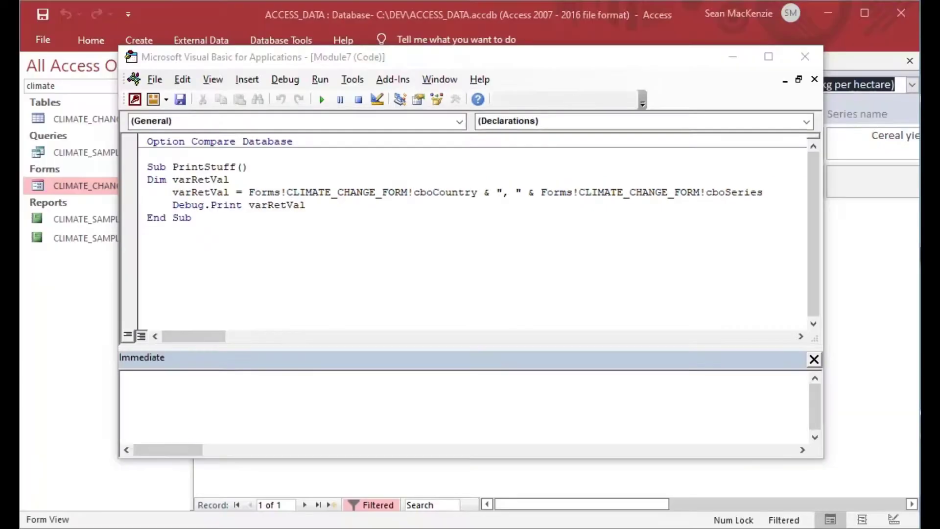
# Step: Evaluate ?Forms!CLIMATE_CHANGE_FORM!cboCountry in the Immediate window, copying the reference from the PrintStuff procedure
pyautogui.click(401, 398)
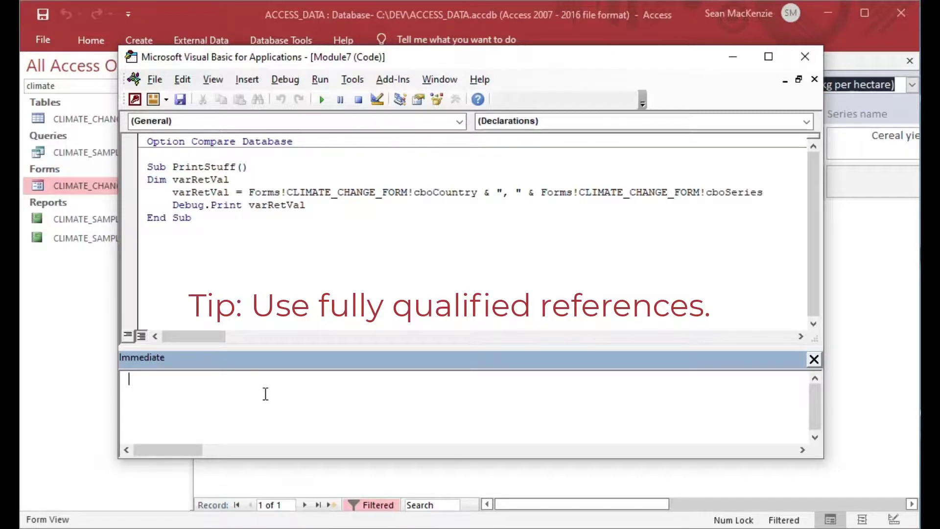
pyautogui.write('?')
pyautogui.moveTo(248, 192); pyautogui.dragTo(476, 192)
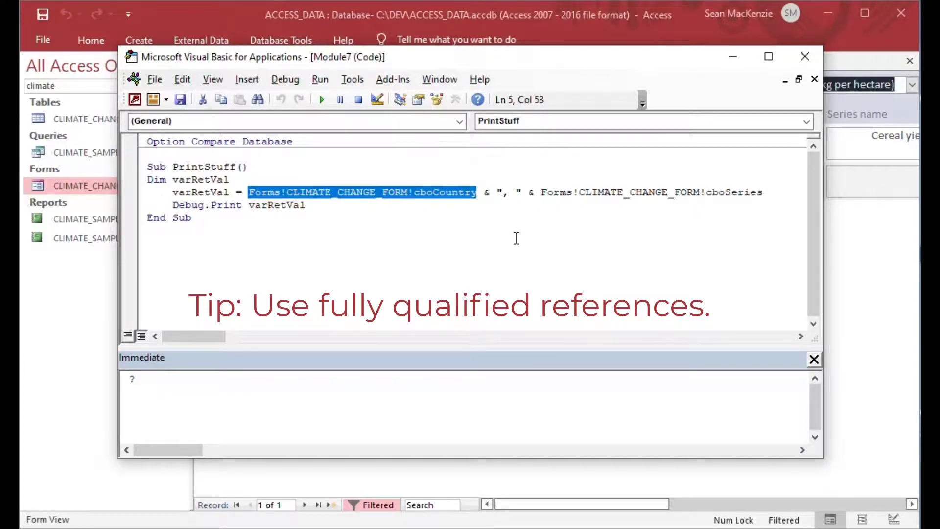
pyautogui.hotkey('ctrl', 'c')
pyautogui.click(220, 380)
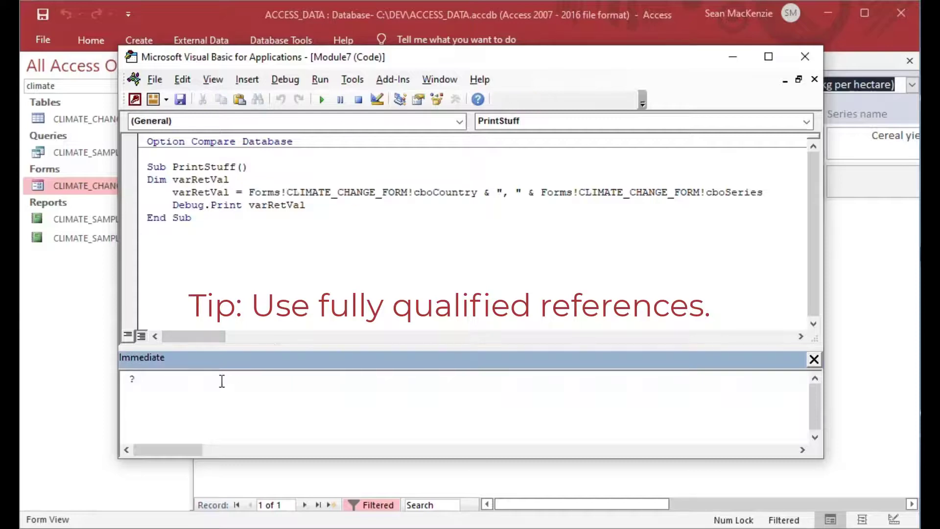
pyautogui.hotkey('ctrl', 'v')
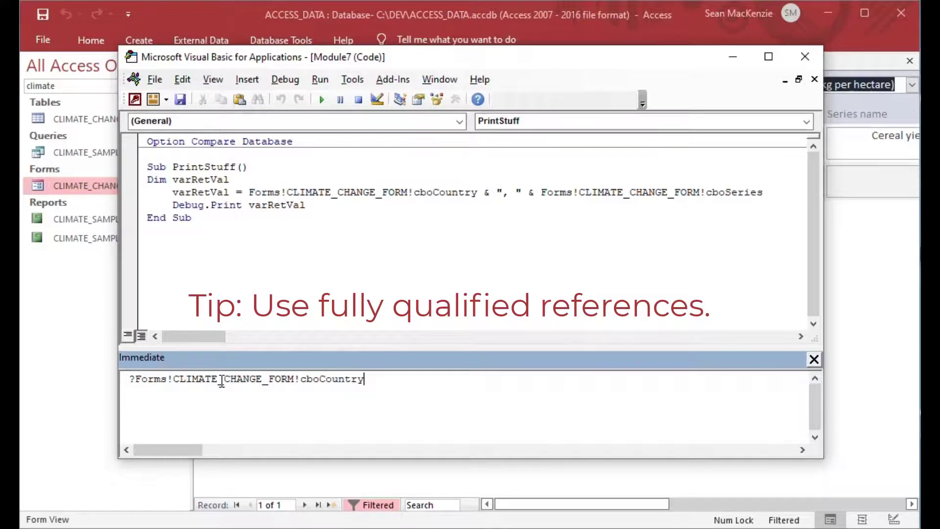
pyautogui.doubleClick(133, 378)
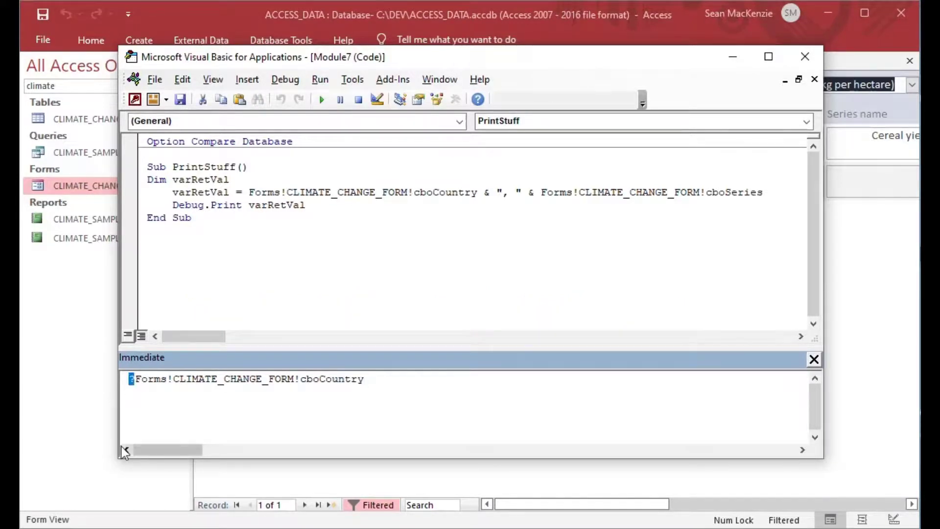
pyautogui.click(404, 384)
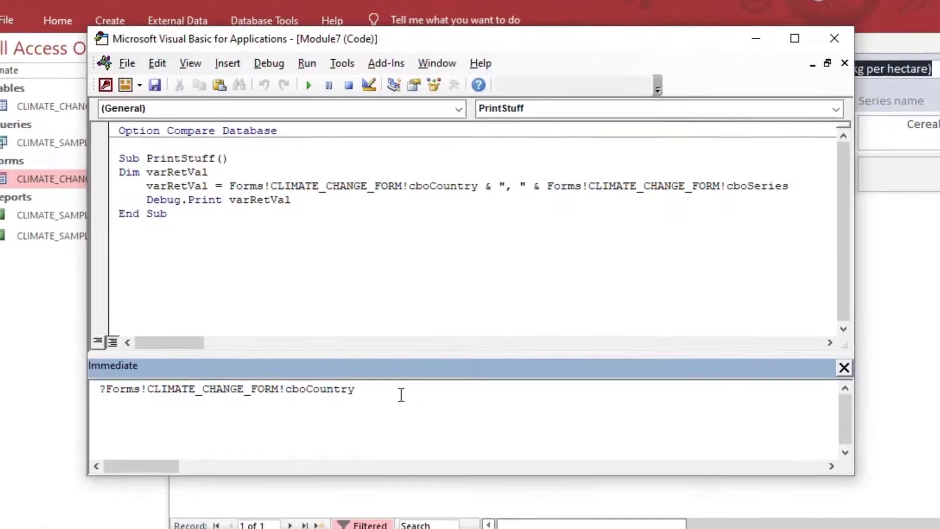
pyautogui.press('Return')
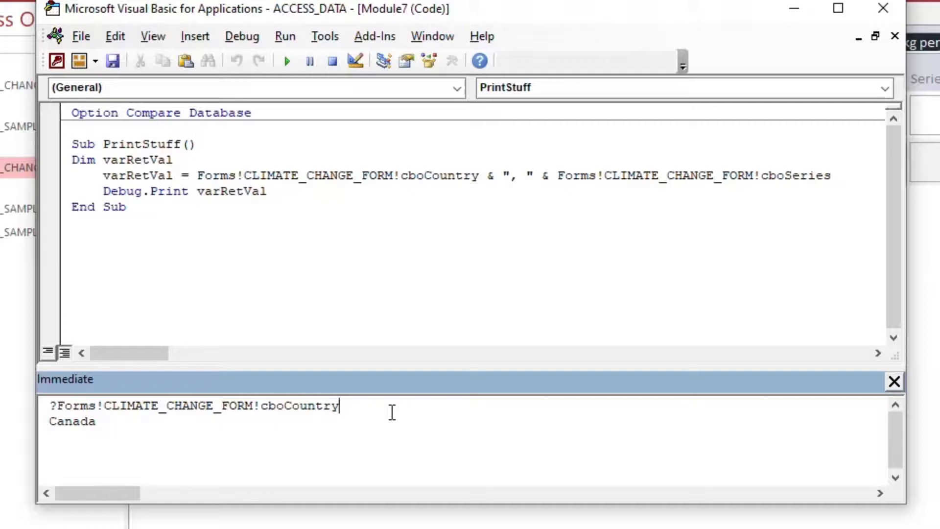
# Step: Change the Immediate window query to ?Forms!CLIMATE_CHANGE_FORM.Visible, evaluate it and view the form in Access
pyautogui.press('BackSpace')
pyautogui.press('BackSpace')
pyautogui.press('BackSpace')
pyautogui.press('BackSpace')
pyautogui.press('BackSpace')
pyautogui.press('BackSpace')
pyautogui.press('BackSpace')
pyautogui.press('BackSpace')
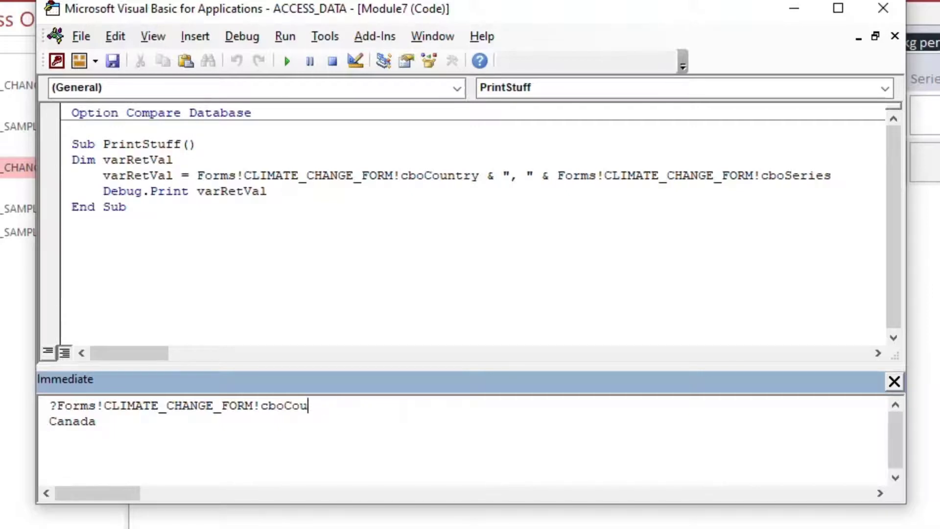
pyautogui.press('BackSpace')
pyautogui.press('BackSpace')
pyautogui.press('BackSpace')
pyautogui.write('Visible')
pyautogui.press('Return')
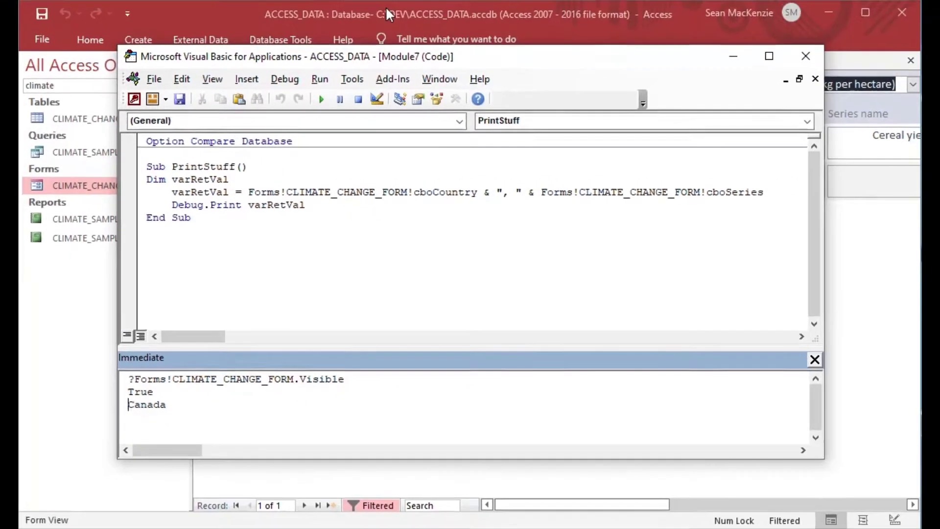
pyautogui.click(386, 7)
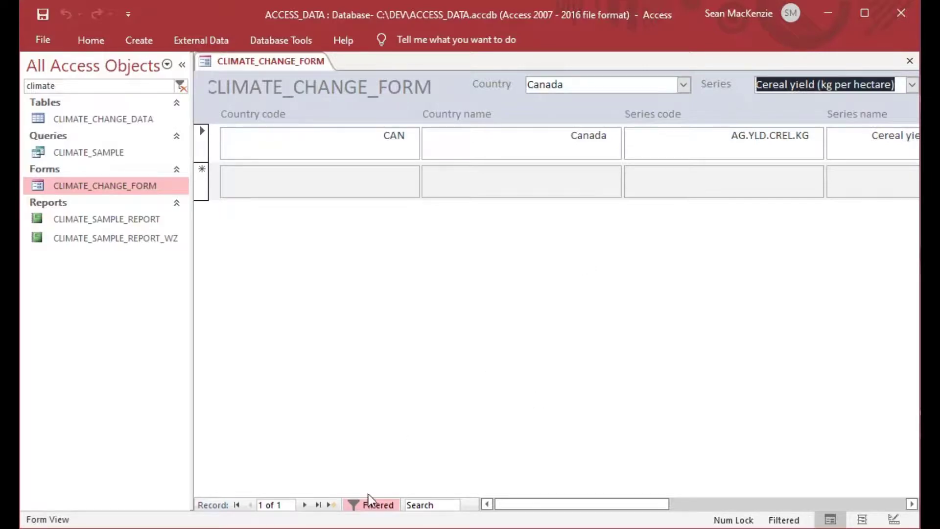
# Step: Clear the printed results, run Forms!CLIMATE_CHANGE_FORM.Visible = False in the Immediate window and check the Access window
pyautogui.hotkey('alt', 'F11')
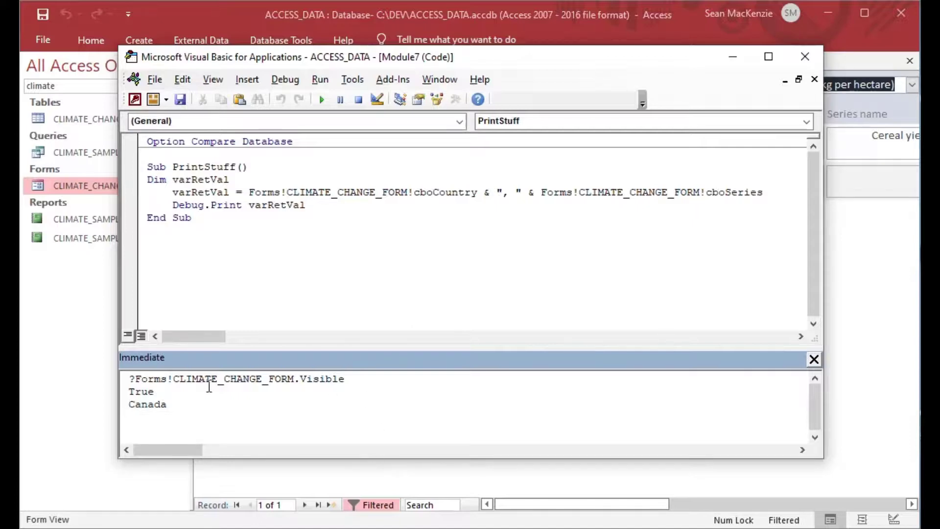
pyautogui.moveTo(180, 409); pyautogui.dragTo(112, 395)
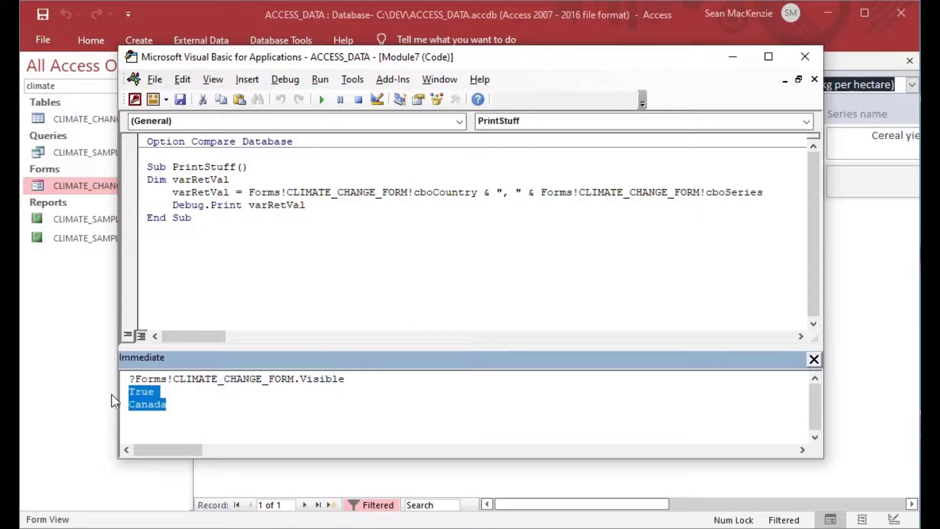
pyautogui.press('Delete')
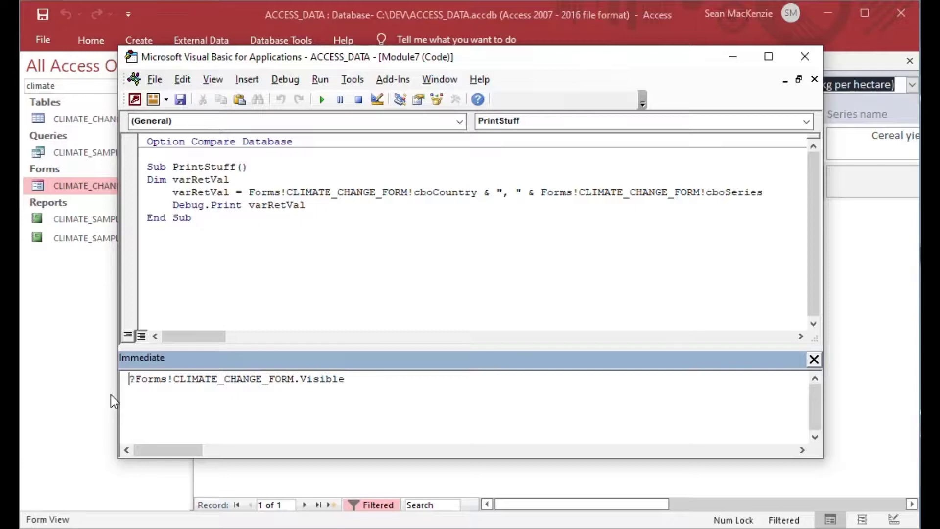
pyautogui.press('Delete')
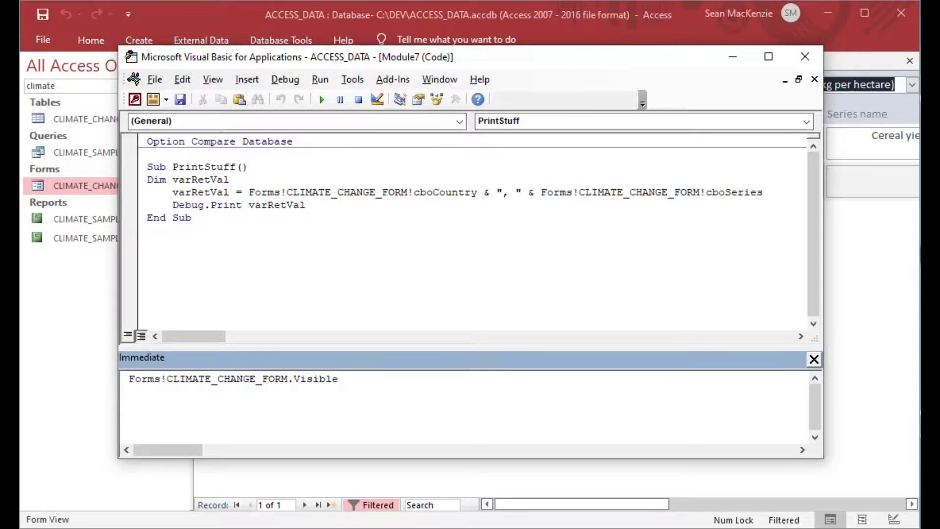
pyautogui.press('End')
pyautogui.write('=')
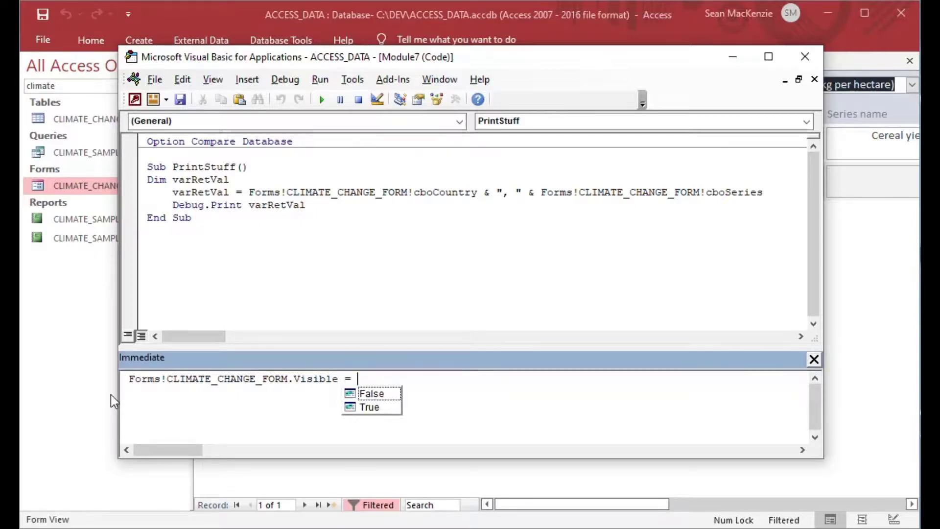
pyautogui.write(' False')
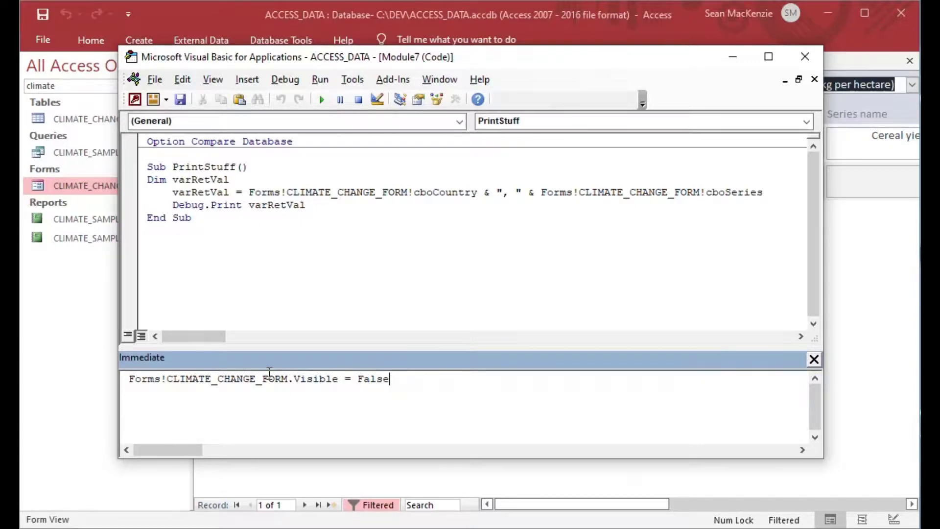
pyautogui.press('Return')
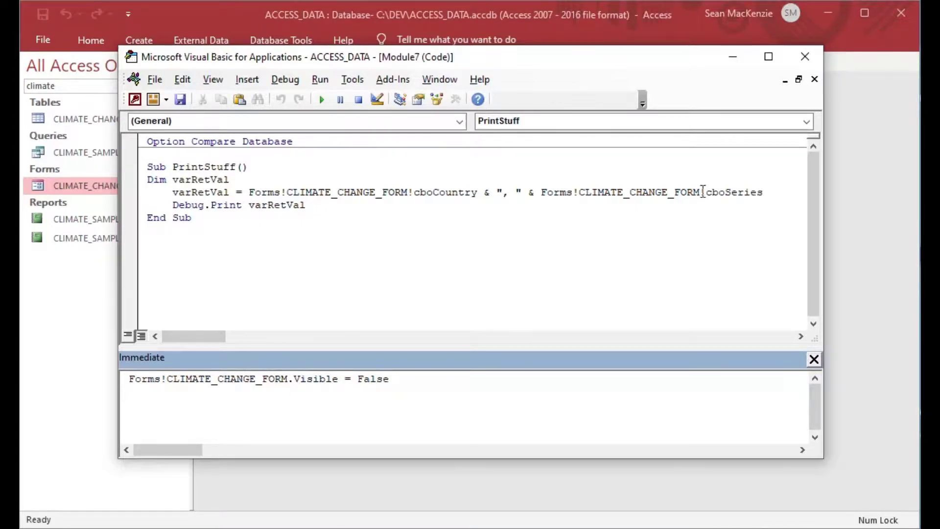
pyautogui.click(594, 14)
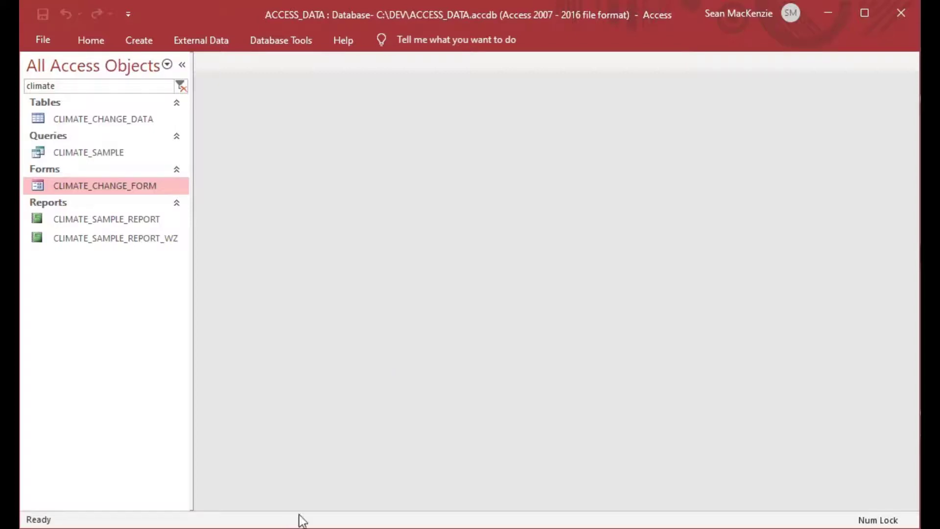
# Step: Show the form again by running Forms!CLIMATE_CHANGE_FORM.Visible = True in the Immediate window
pyautogui.hotkey('alt', 'F11')
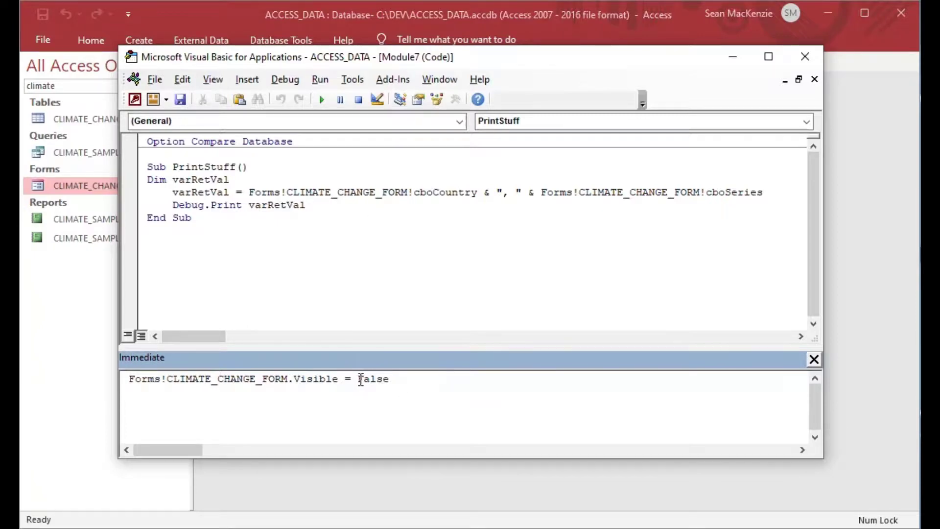
pyautogui.moveTo(357, 381); pyautogui.dragTo(441, 380)
pyautogui.write('True')
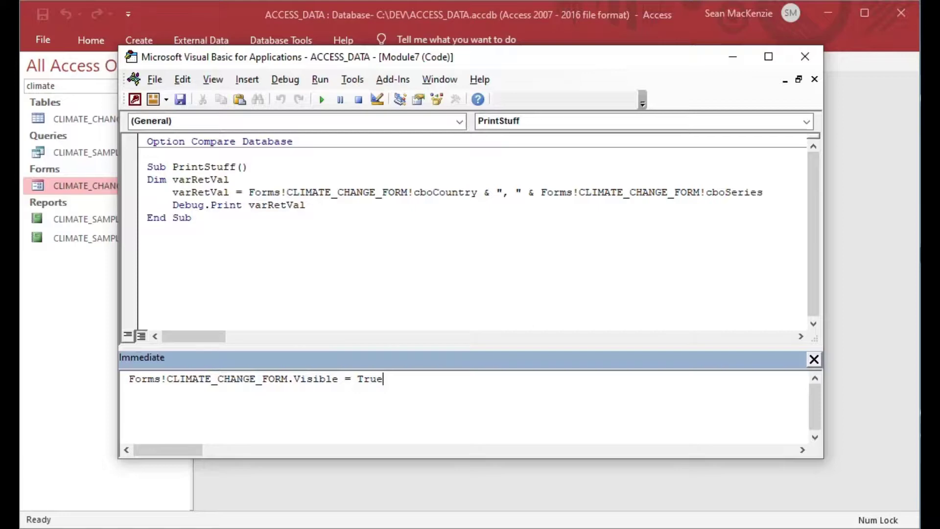
pyautogui.press('Return')
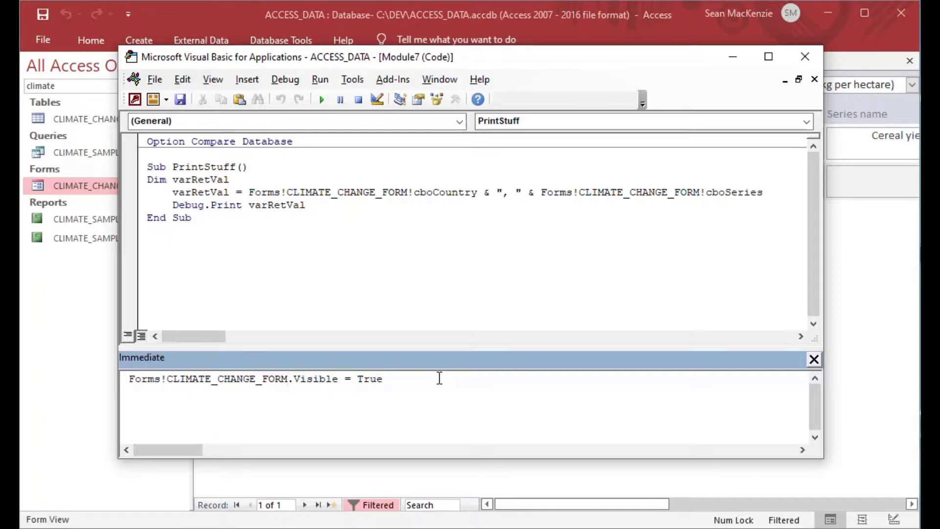
# Step: Hide the country combo box by running Forms!CLIMATE_CHANGE_FORM!cboCountry.Visible = False, and check the form in Access
pyautogui.click(290, 379)
pyautogui.write('!cboCountry')
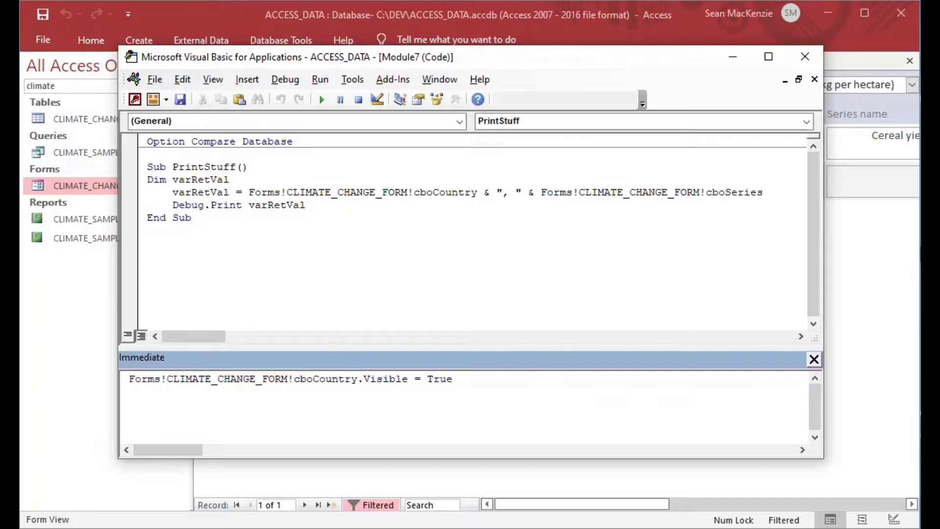
pyautogui.press('Right')
pyautogui.press('Right')
pyautogui.press('Right')
pyautogui.press('Right')
pyautogui.press('Right')
pyautogui.press('Right')
pyautogui.press('Right')
pyautogui.press('Right')
pyautogui.press('Right')
pyautogui.press('Right')
pyautogui.press('Right')
pyautogui.press('Delete')
pyautogui.press('Delete')
pyautogui.press('Delete')
pyautogui.write('False')
pyautogui.press('Return')
pyautogui.click(563, 9)
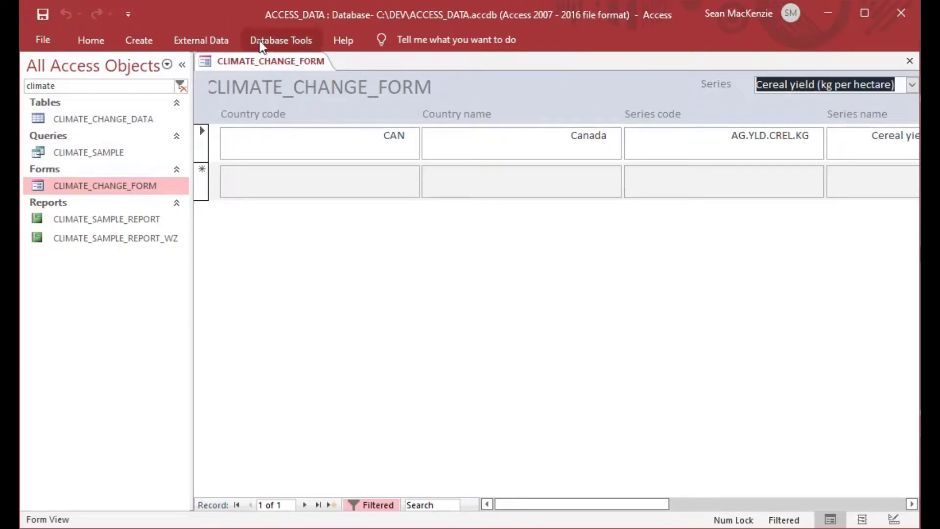
pyautogui.hotkey('alt', 'F11')
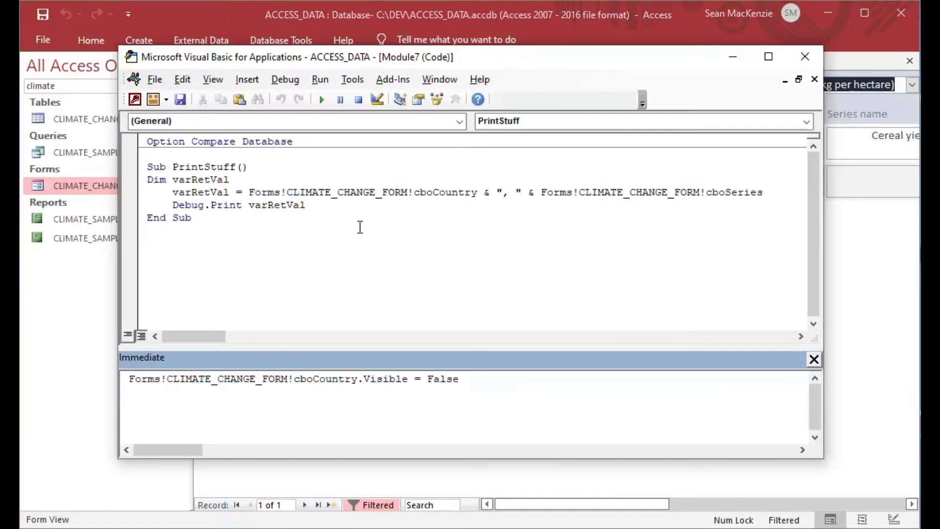
pyautogui.click(403, 201)
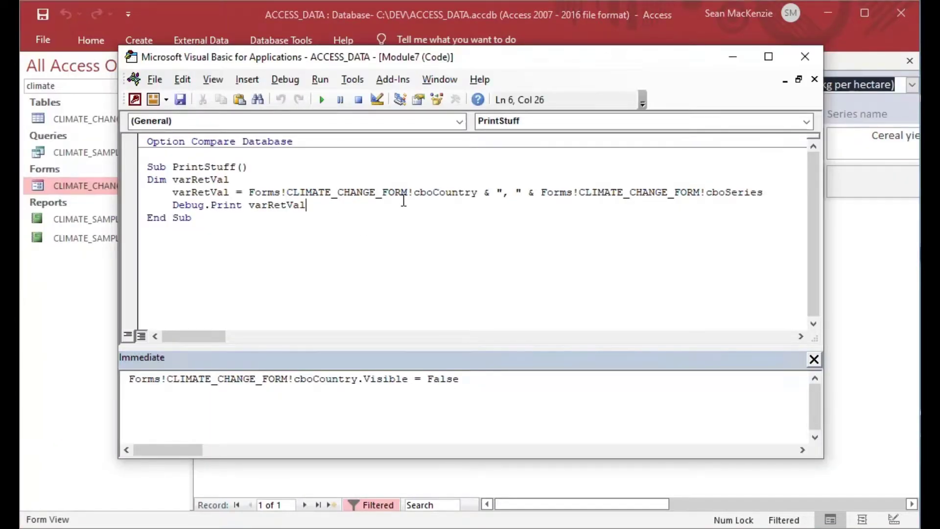
pyautogui.click(538, 407)
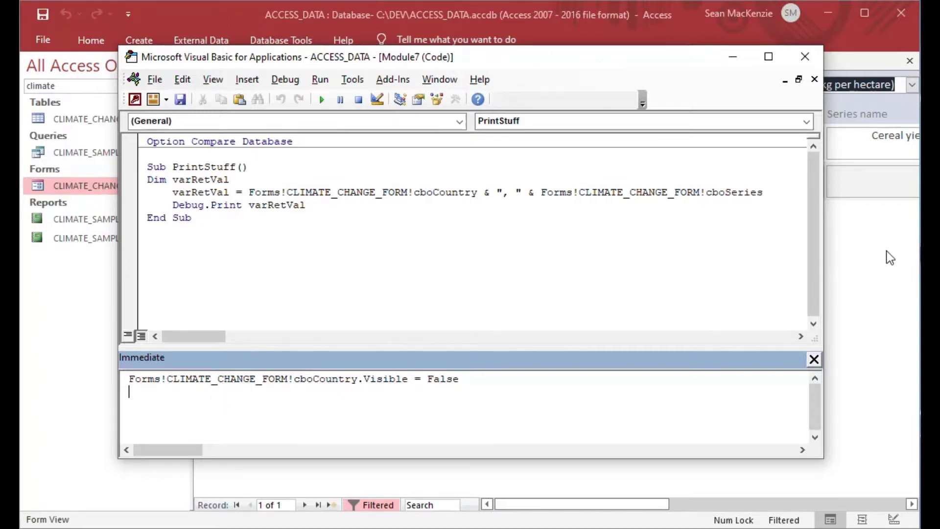
pyautogui.click(867, 260)
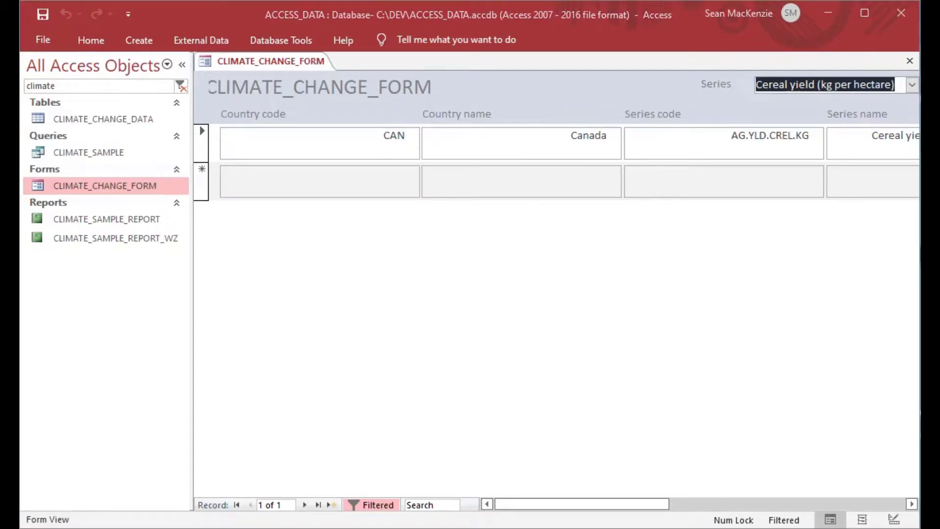
# Step: Strip the Immediate window statement down to Forms!CLIMATE_CHANGE_FORM, removing the cboCountry control and its Visible assignment
pyautogui.hotkey('alt', 'F11')
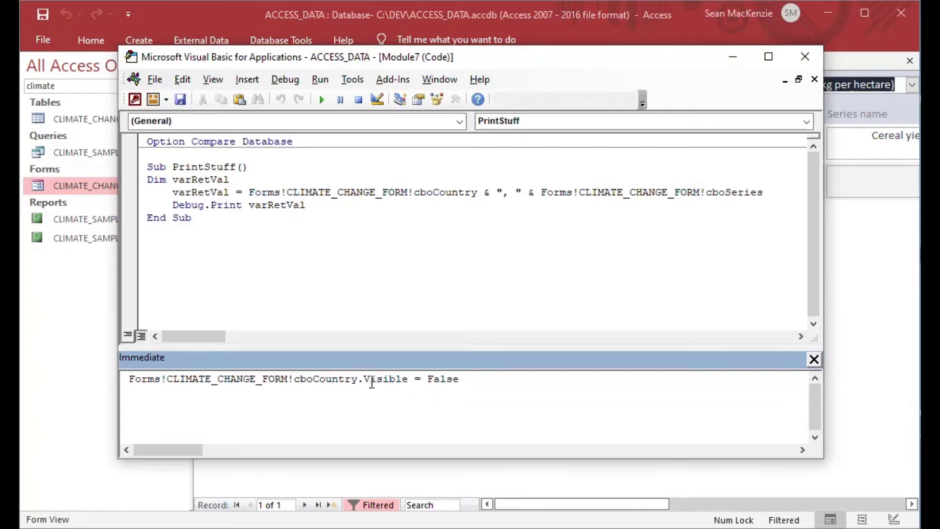
pyautogui.moveTo(363, 379); pyautogui.dragTo(535, 379)
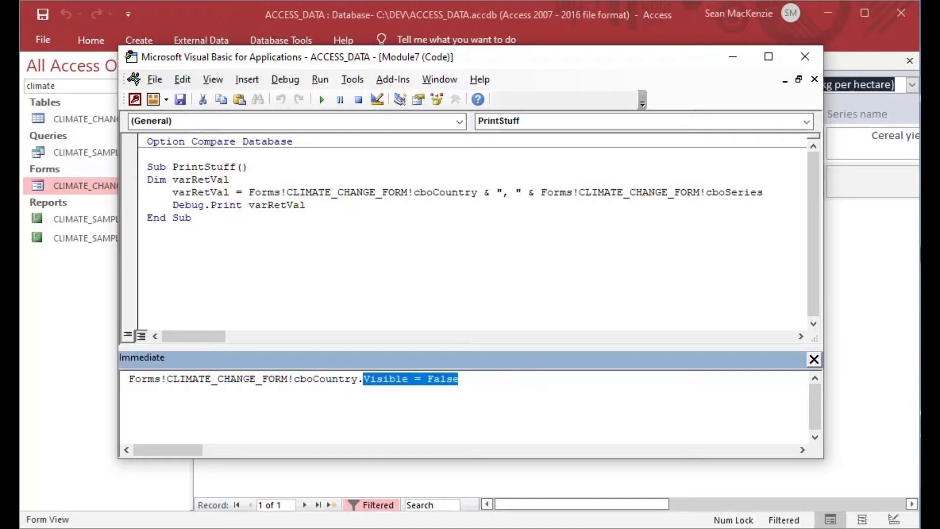
pyautogui.press('BackSpace')
pyautogui.press('BackSpace')
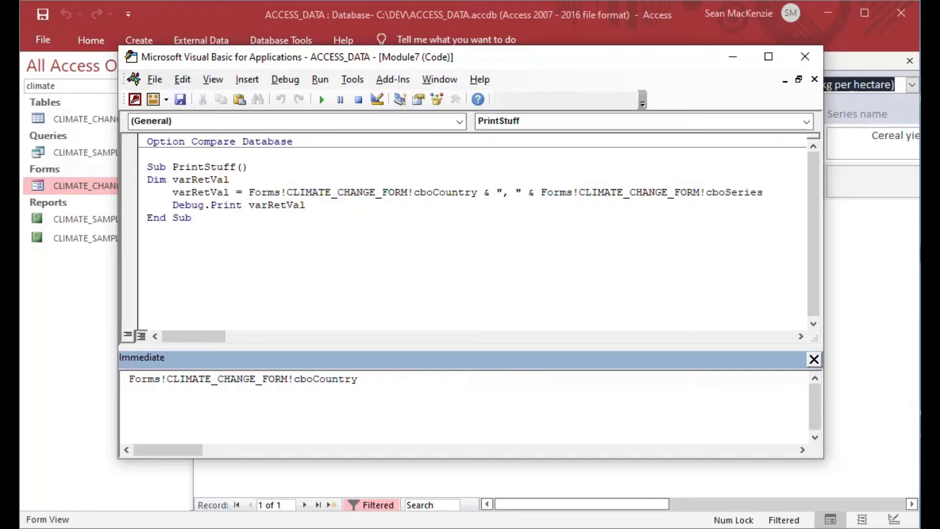
pyautogui.press('BackSpace')
pyautogui.press('BackSpace')
pyautogui.press('BackSpace')
pyautogui.press('BackSpace')
pyautogui.press('BackSpace')
pyautogui.press('BackSpace')
pyautogui.press('BackSpace')
pyautogui.press('BackSpace')
pyautogui.press('BackSpace')
pyautogui.press('BackSpace')
pyautogui.press('BackSpace')
pyautogui.write('.Form')
pyautogui.press('BackSpace')
pyautogui.press('BackSpace')
pyautogui.press('BackSpace')
pyautogui.press('BackSpace')
pyautogui.press('BackSpace')
# Step: Extend the form reference to a subform control, giving Forms!CLIMATE_CHANGE_FORM!SOME_SUBFORM.Form!cboWhatever
pyautogui.write('!')
pyautogui.press('capslock')
pyautogui.write('SOME')
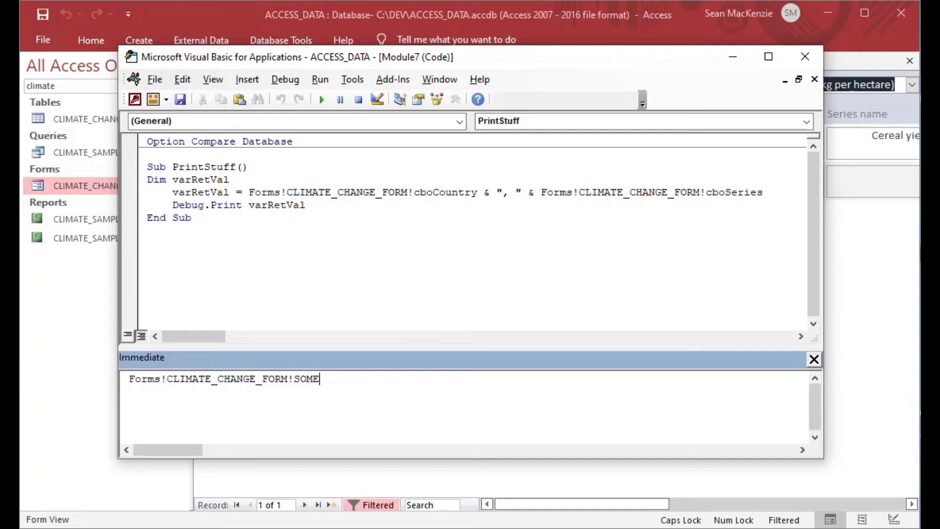
pyautogui.write('_SUBFORM')
pyautogui.press('capslock')
pyautogui.write('.Fom')
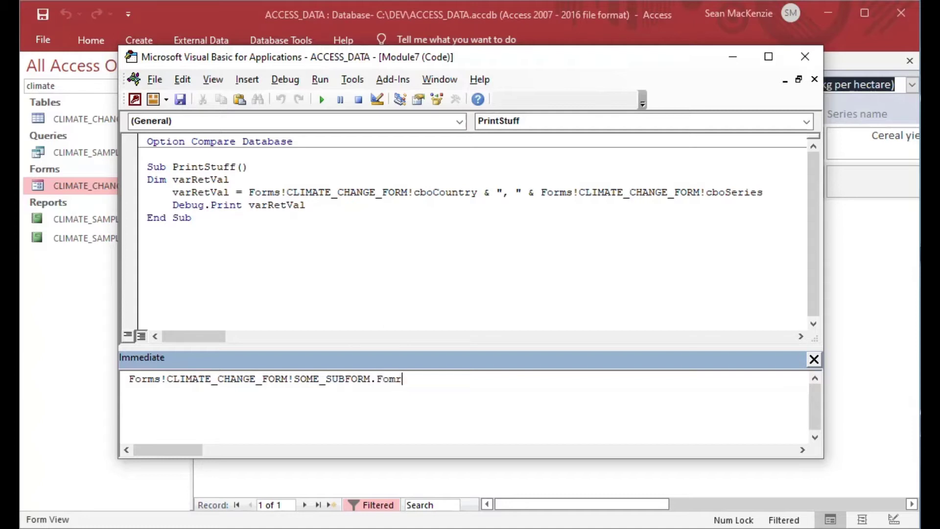
pyautogui.press('BackSpace')
pyautogui.write('rm!cboWhatever')
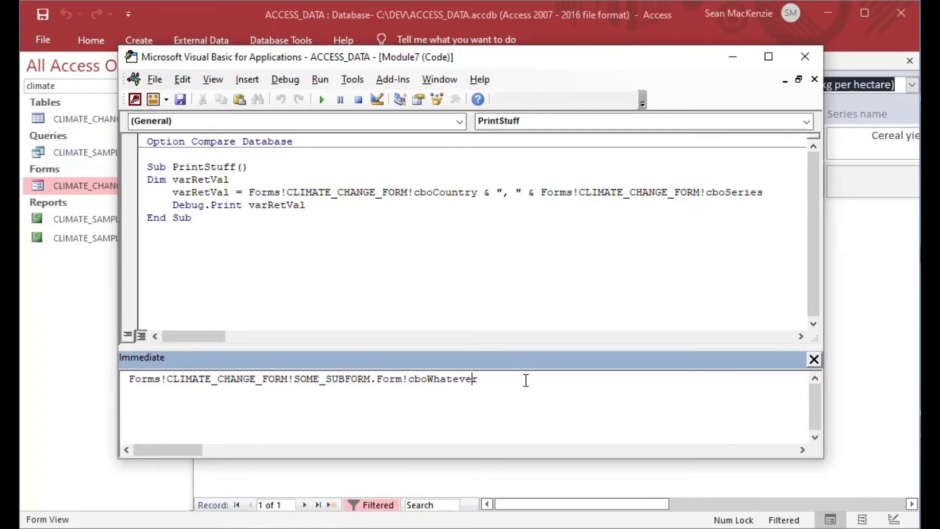
# Step: Replace the exclamation mark before cboWhatever with parentheses and quotes, giving Forms!CLIMATE_CHANGE_FORM!SOME_SUBFORM.Form("cboWhatever")
pyautogui.press('Left')
pyautogui.press('Left')
pyautogui.press('Left')
pyautogui.press('Left')
pyautogui.press('Left')
pyautogui.press('Left')
pyautogui.press('Left')
pyautogui.press('Left')
pyautogui.press('Left')
pyautogui.press('Left')
pyautogui.press('Left')
pyautogui.press('Left')
pyautogui.press('Left')
pyautogui.press('Delete')
pyautogui.write('("')
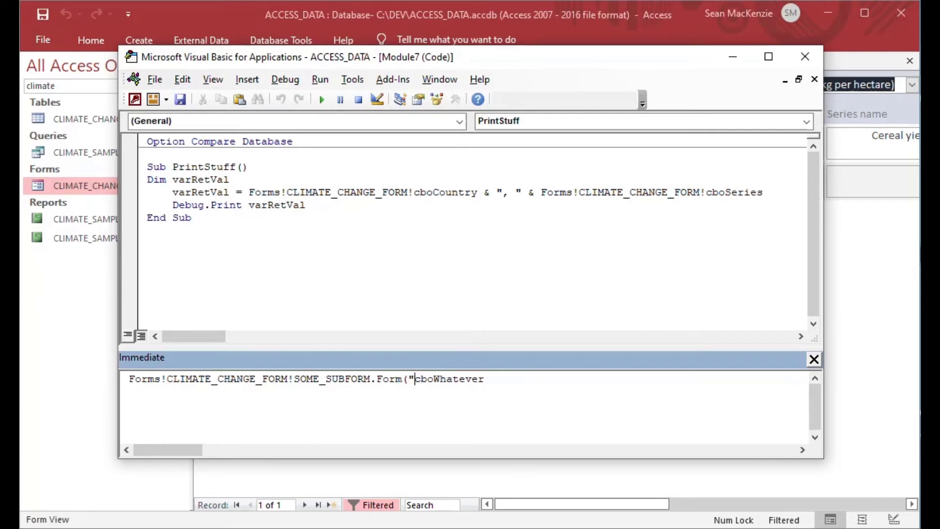
pyautogui.press('Right')
pyautogui.press('Right')
pyautogui.press('Right')
pyautogui.press('Right')
pyautogui.write('"')
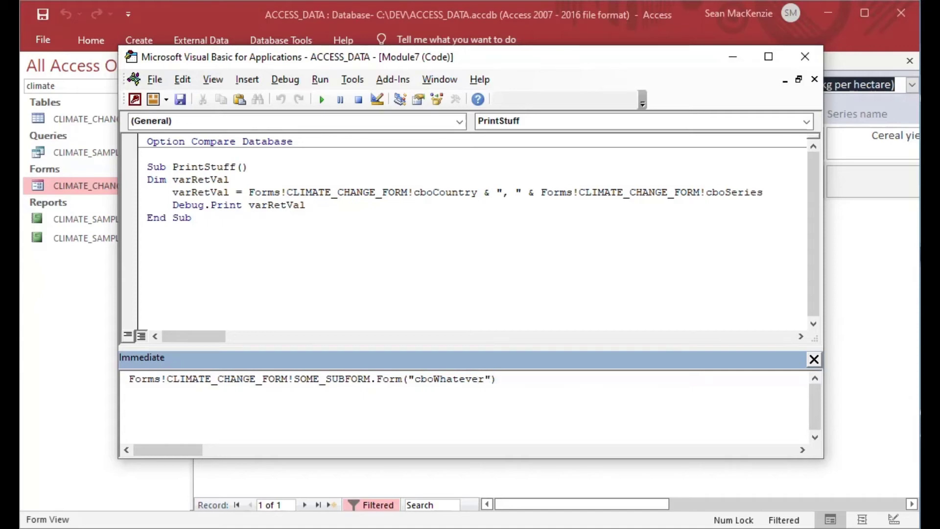